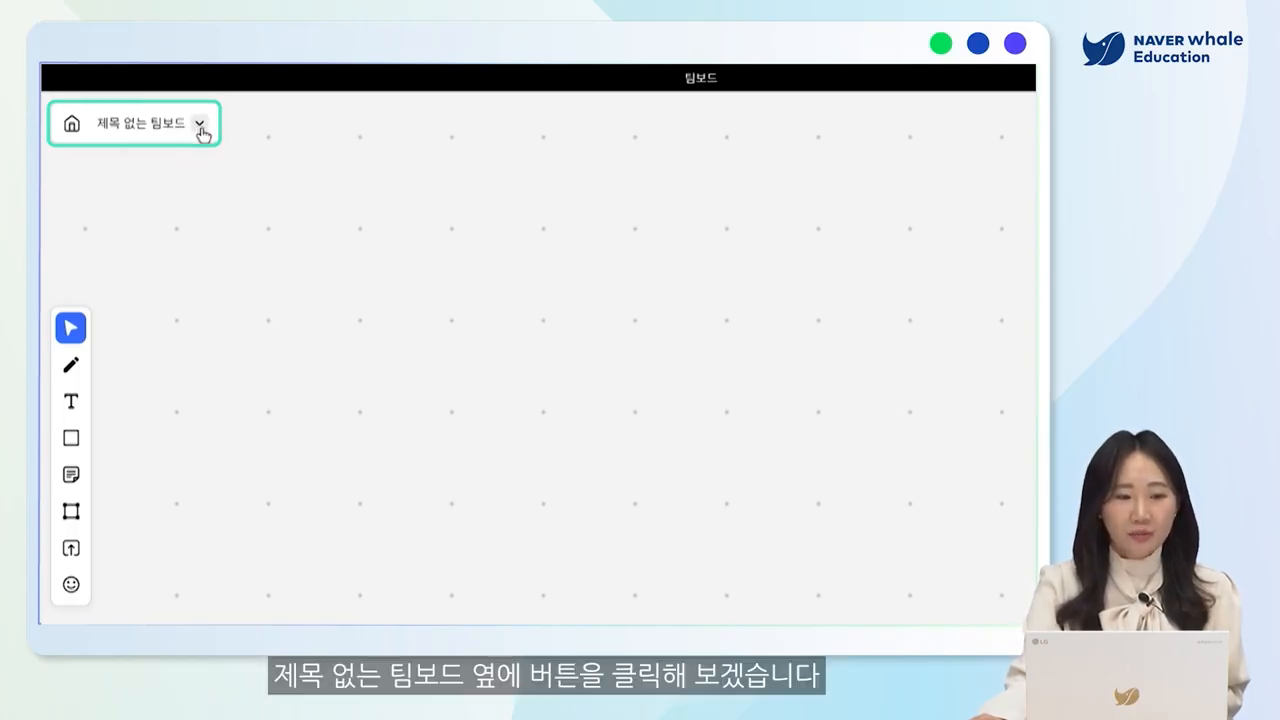
Step: Rename the untitled board to "팀보드의 기초"
left_click(200, 128)
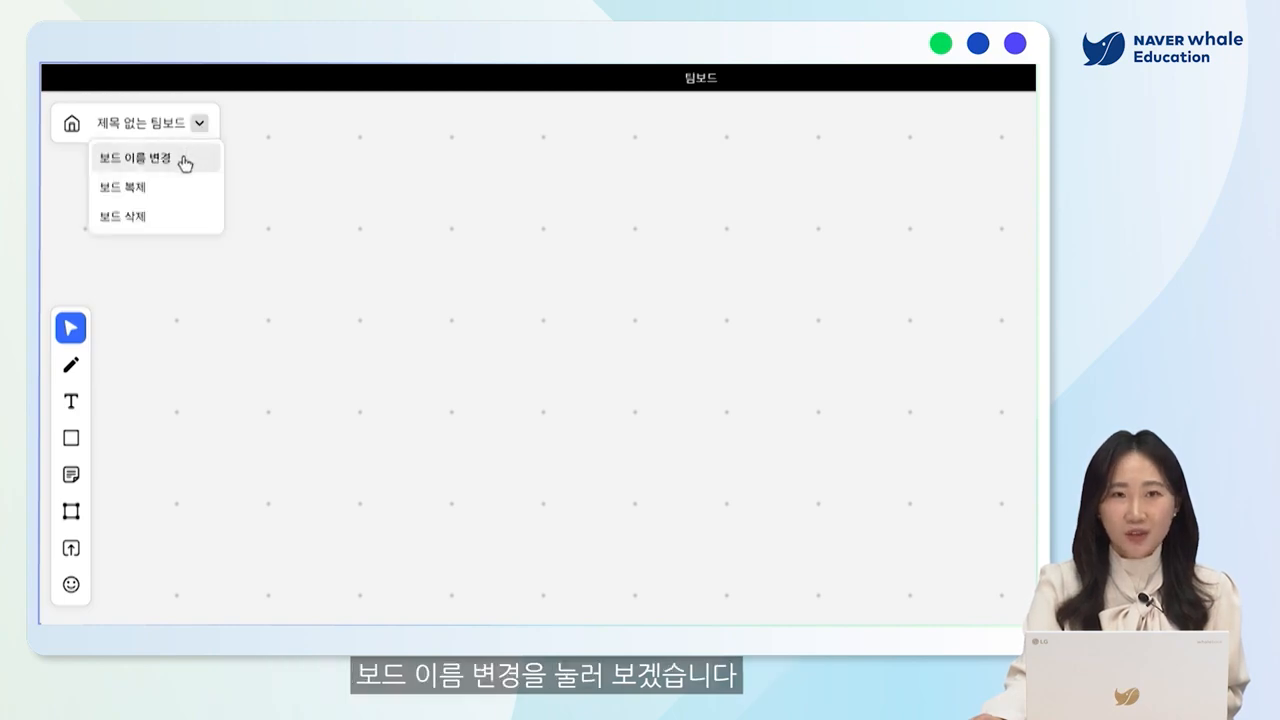
left_click(185, 163)
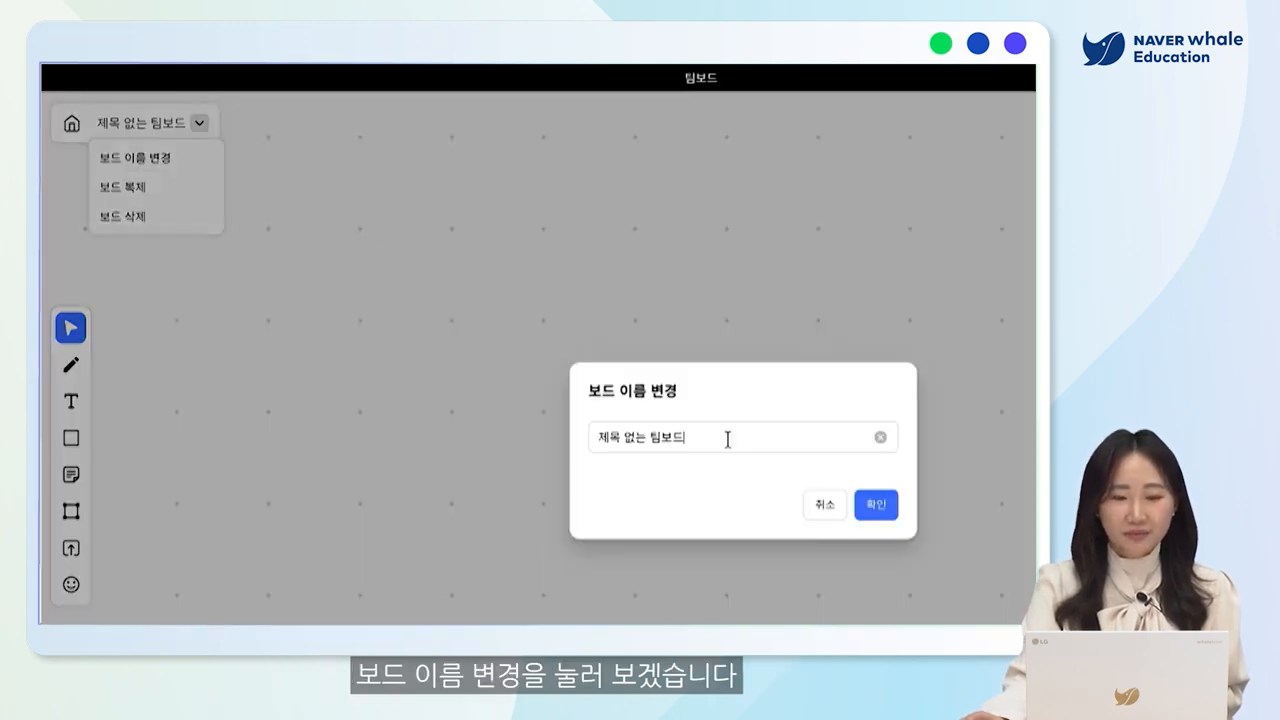
left_click(547, 440)
left_click(195, 161)
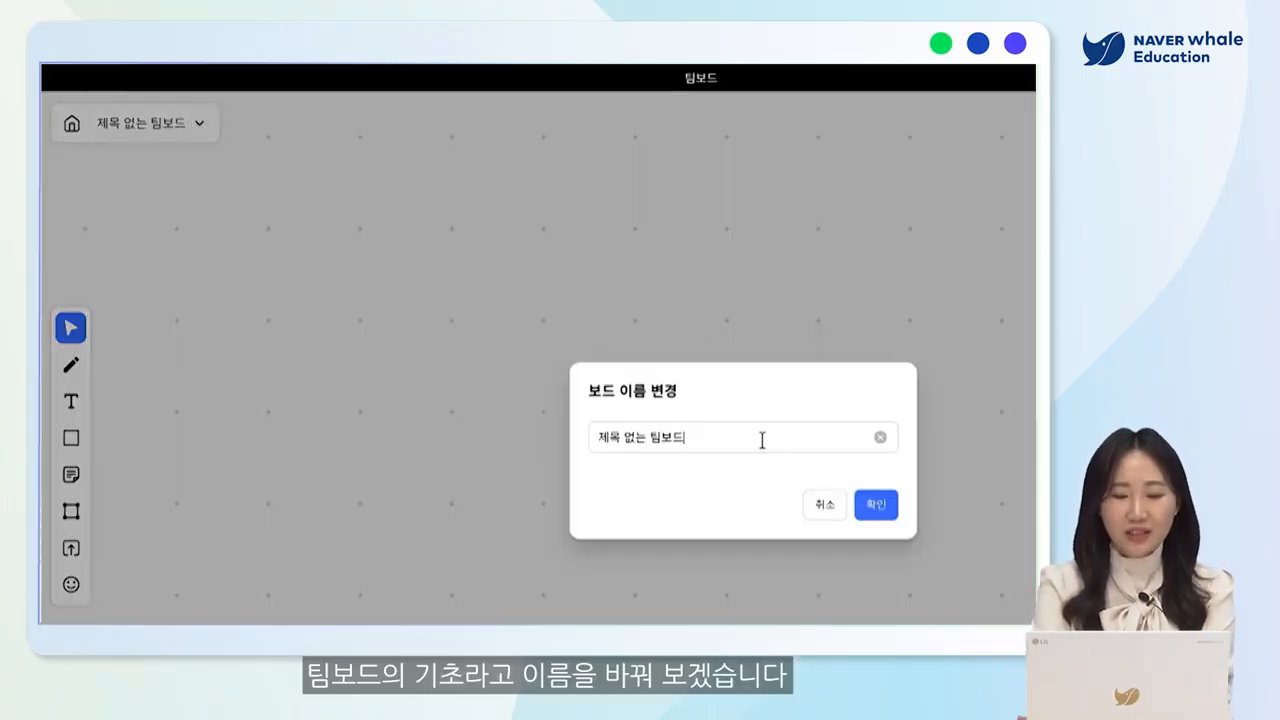
key("BackSpace")
key("BackSpace")
key("BackSpace")
key("BackSpace")
key("BackSpace")
key("BackSpace")
key("BackSpace")
key("BackSpace")
key("Hangul")
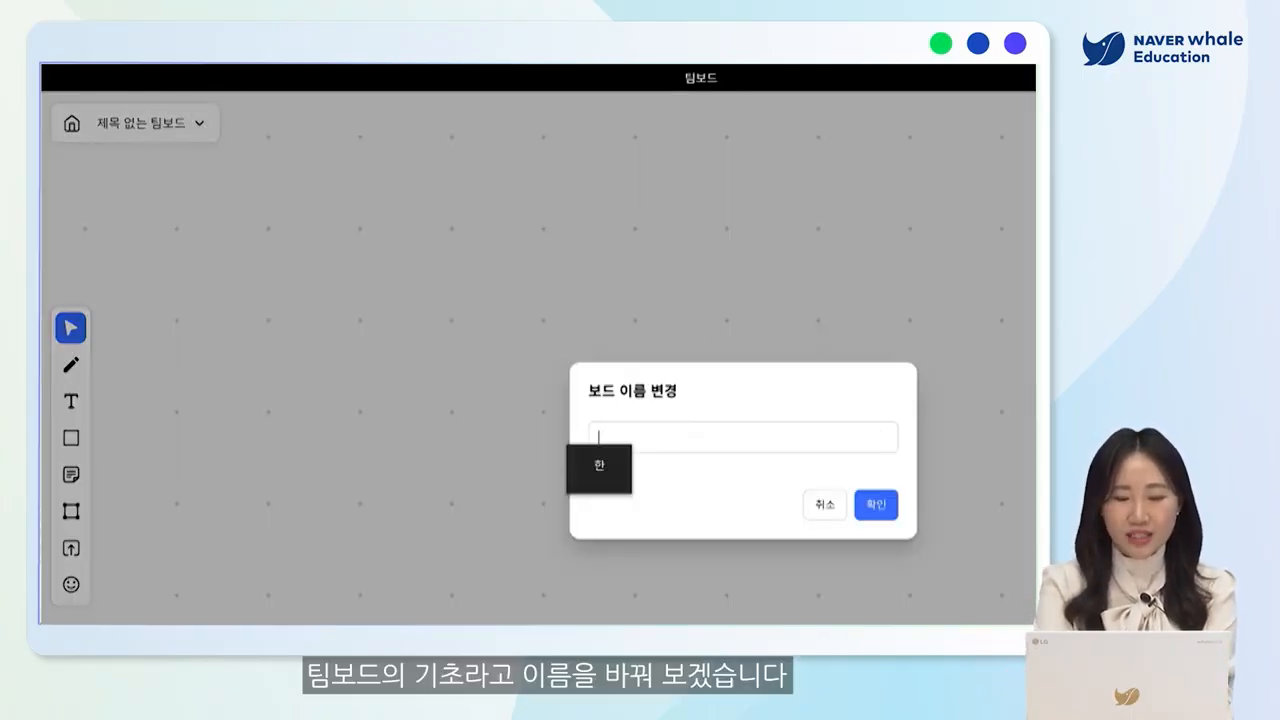
type("티ㅁ보드의 기획")
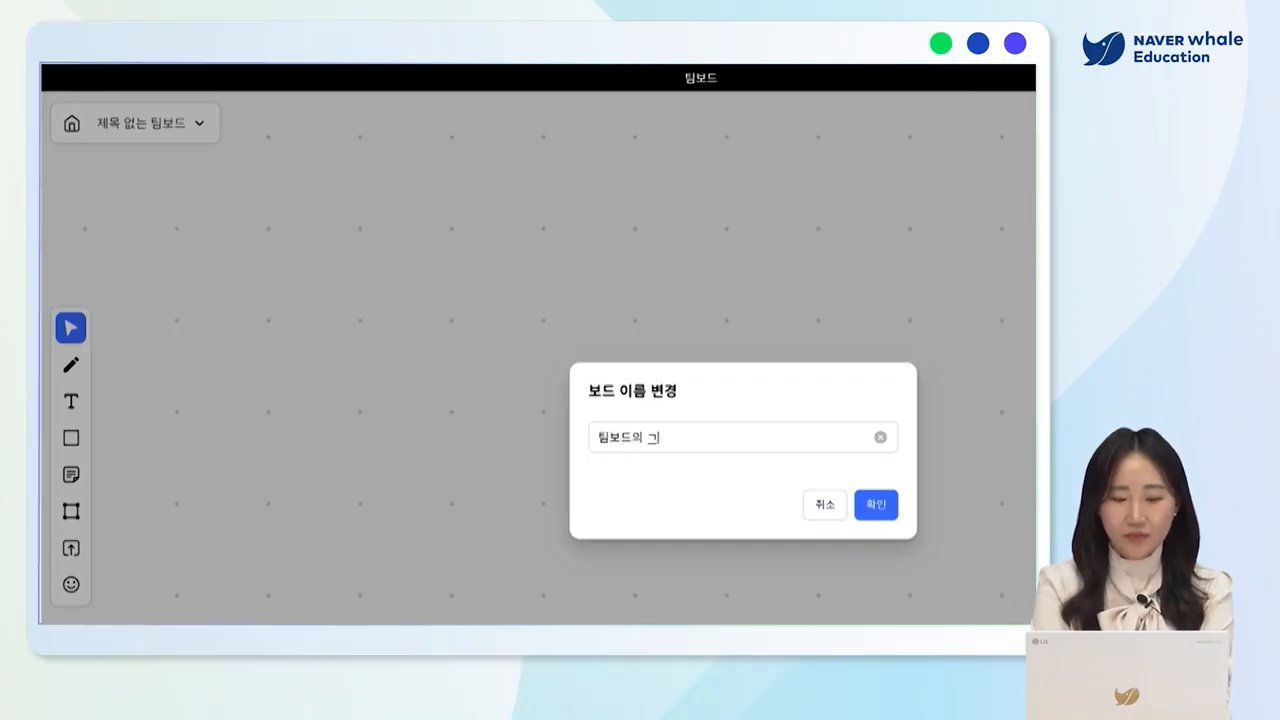
left_click(884, 507)
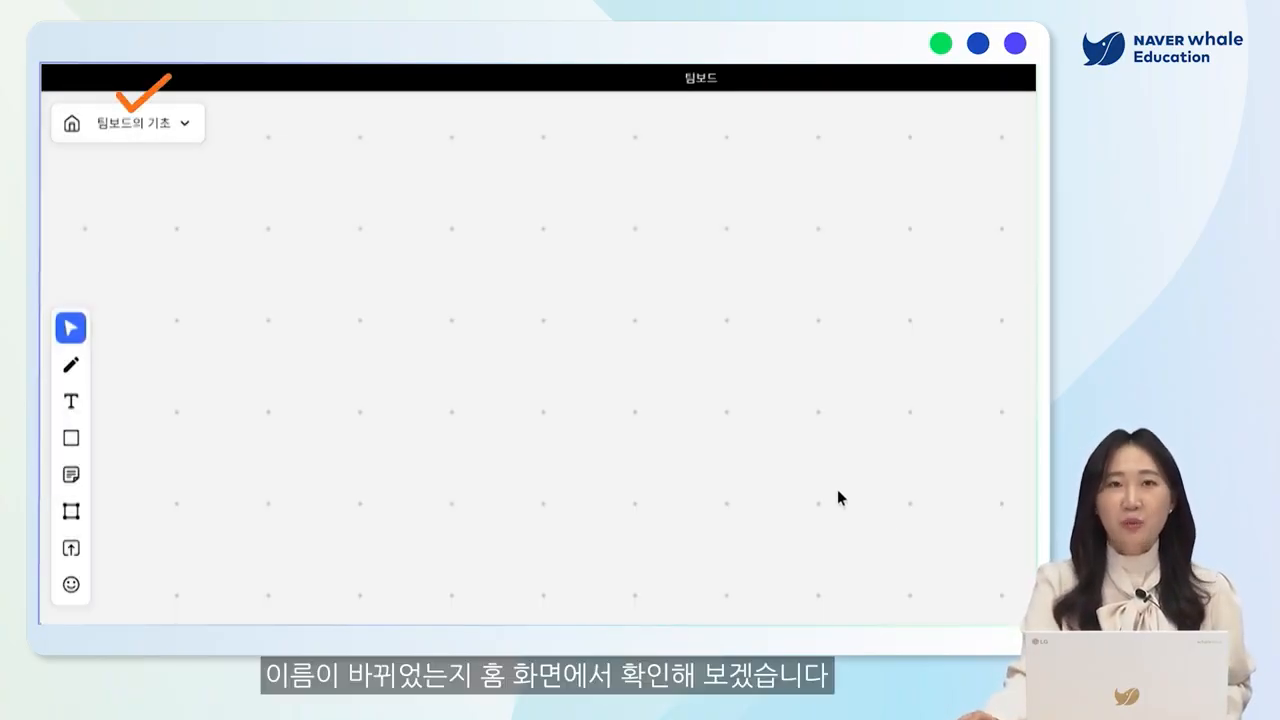
Step: Check the renamed board in the home board list, reopen it, and show its board options
left_click(71, 123)
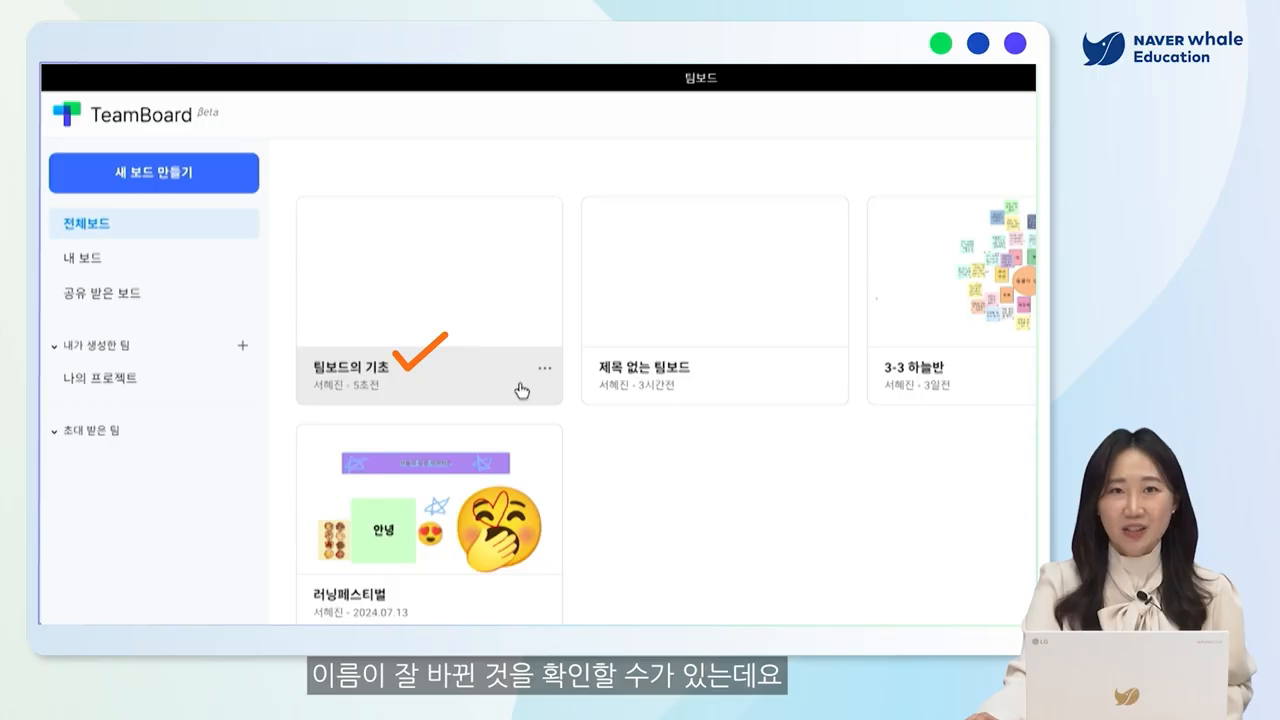
left_click(477, 374)
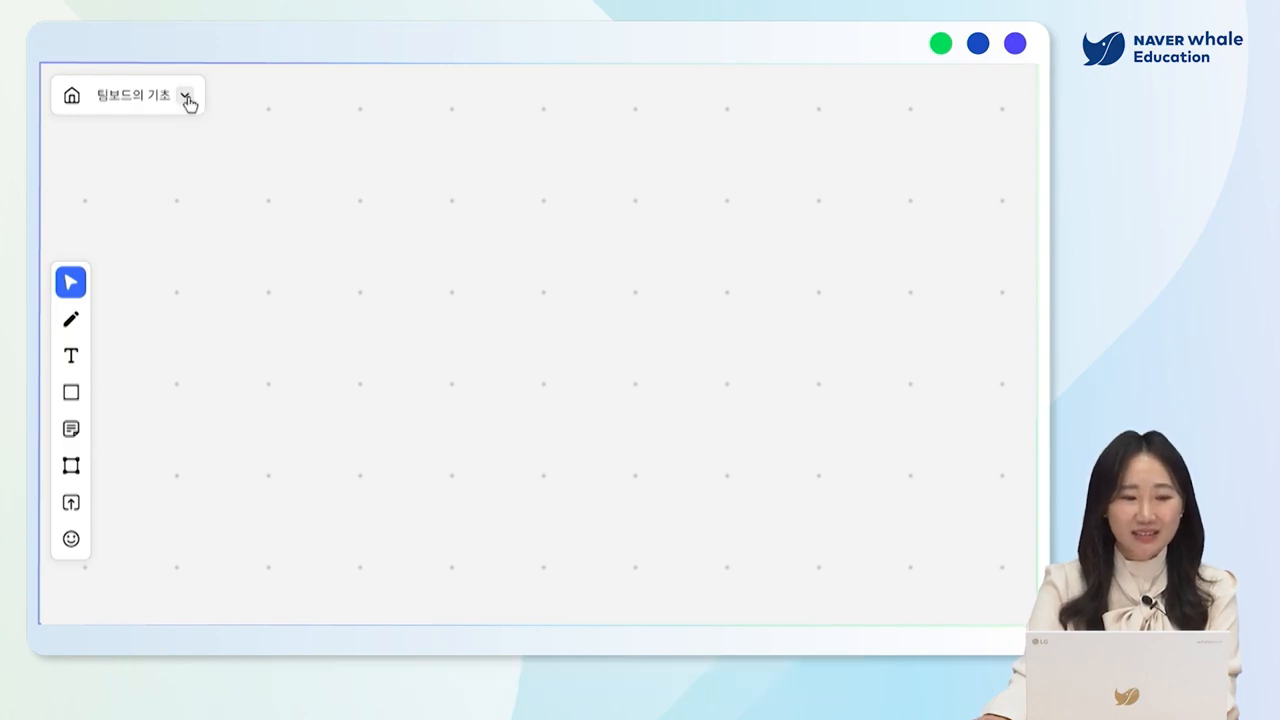
left_click(186, 97)
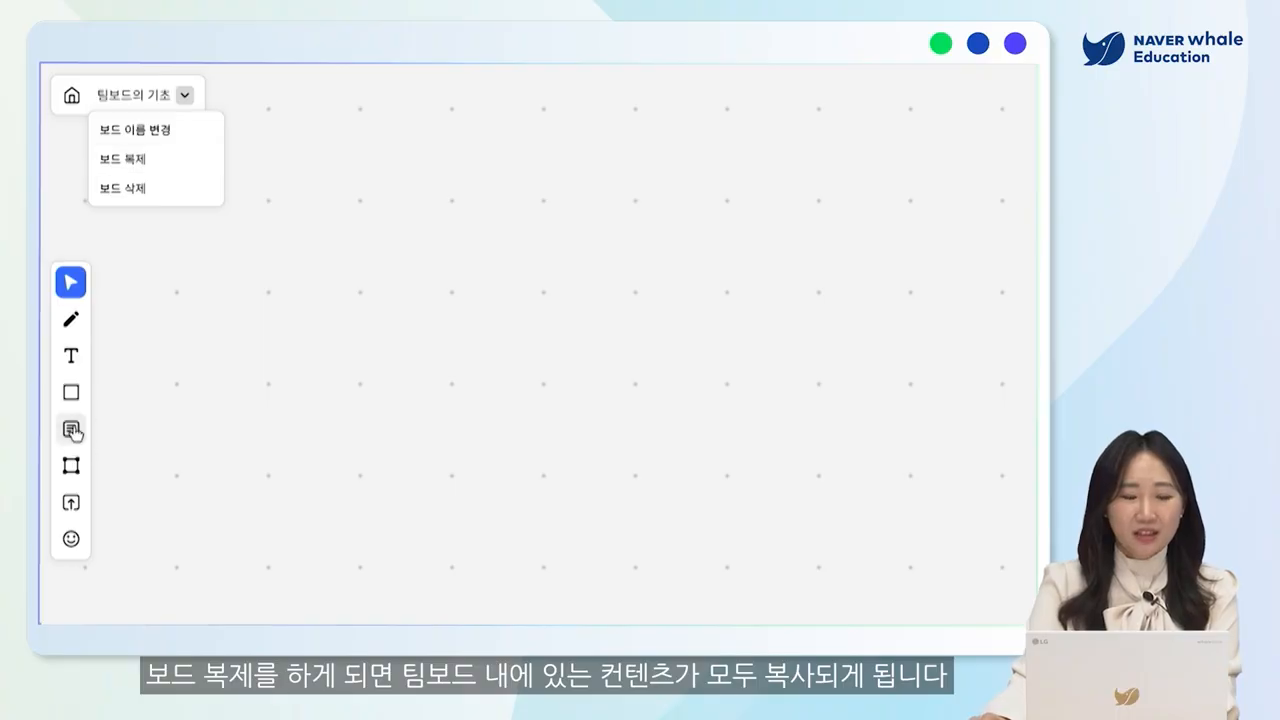
Step: Draw a large rectangle across the middle of the board and fill it with light yellow #FFE083
left_click(71, 392)
left_click_drag(266, 223, 928, 548)
left_click(312, 161)
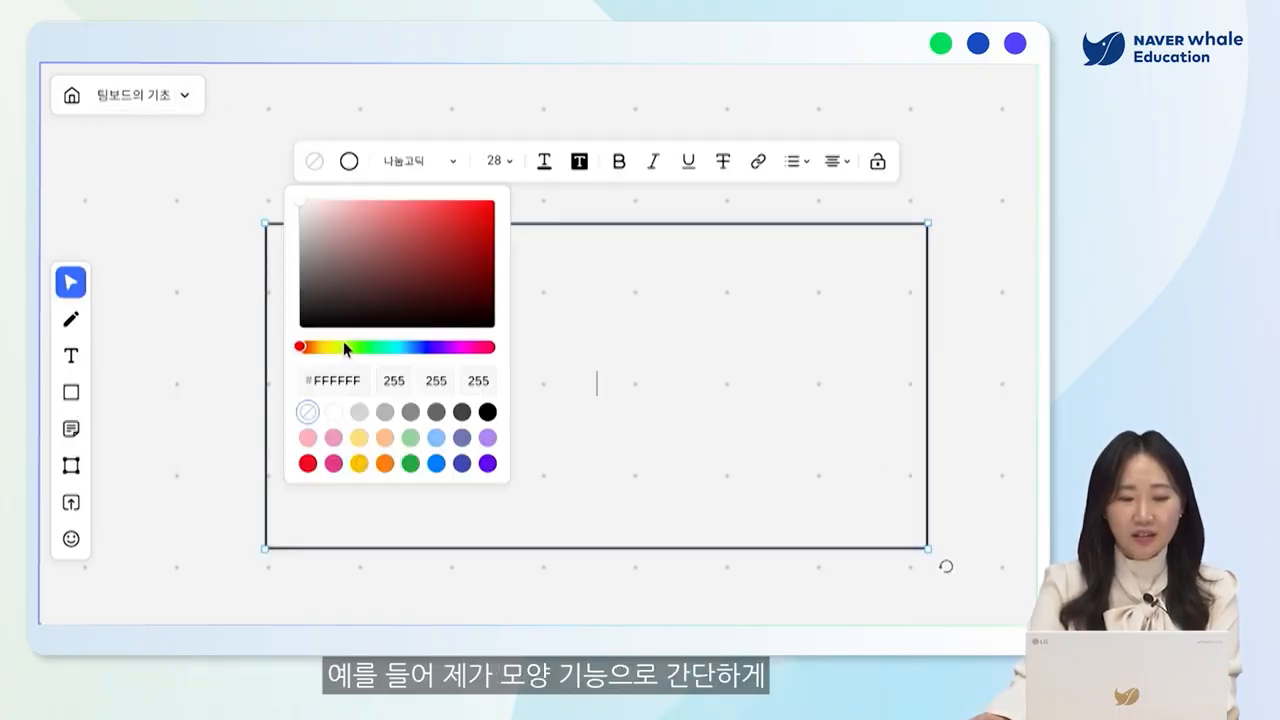
left_click(359, 437)
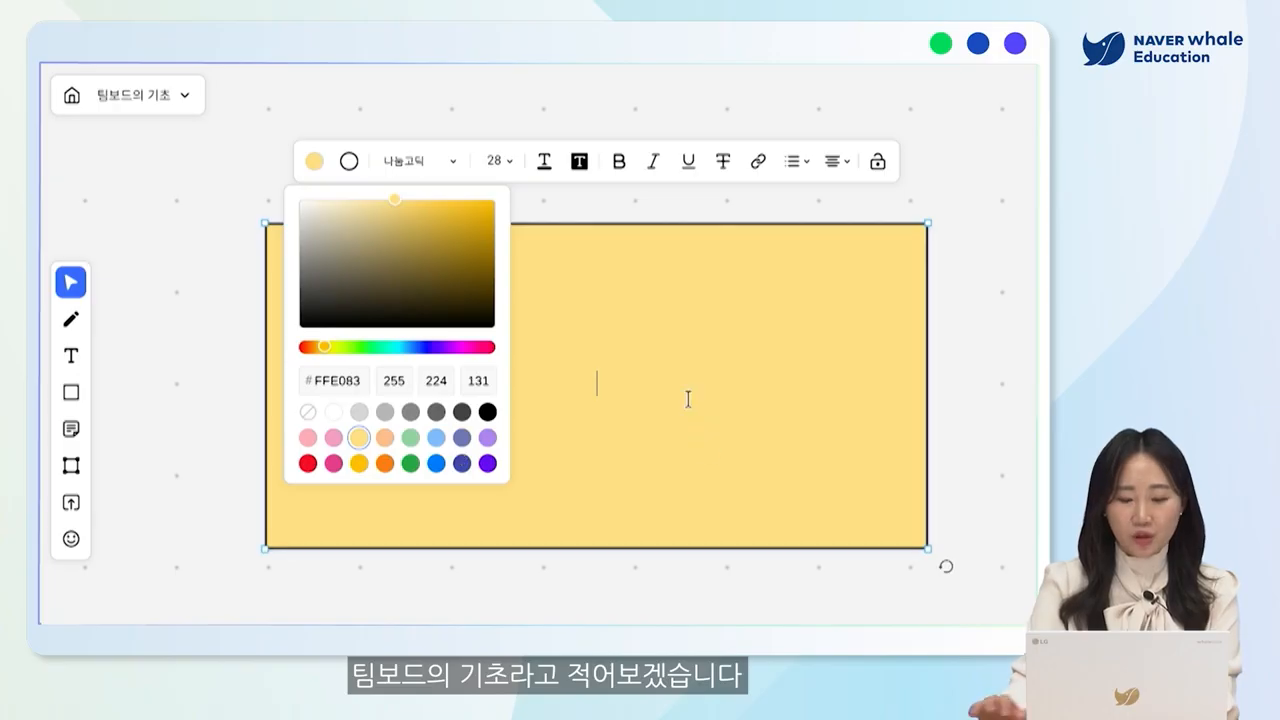
Step: Enter the text "팀보드의 기초" inside the yellow rectangle and deselect the shape
type("팀보등으 기\\")
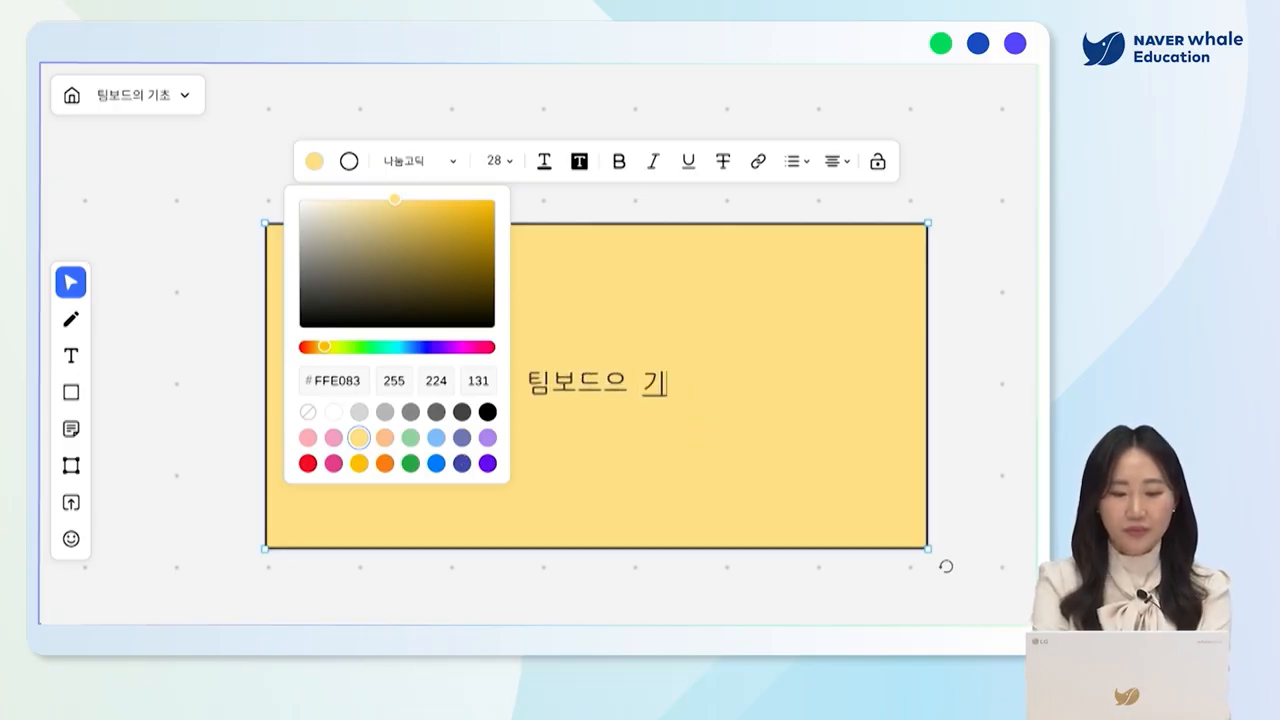
key("BackSpace")
key("BackSpace")
key("BackSpace")
key("BackSpace")
key("BackSpace")
type("으의 기초")
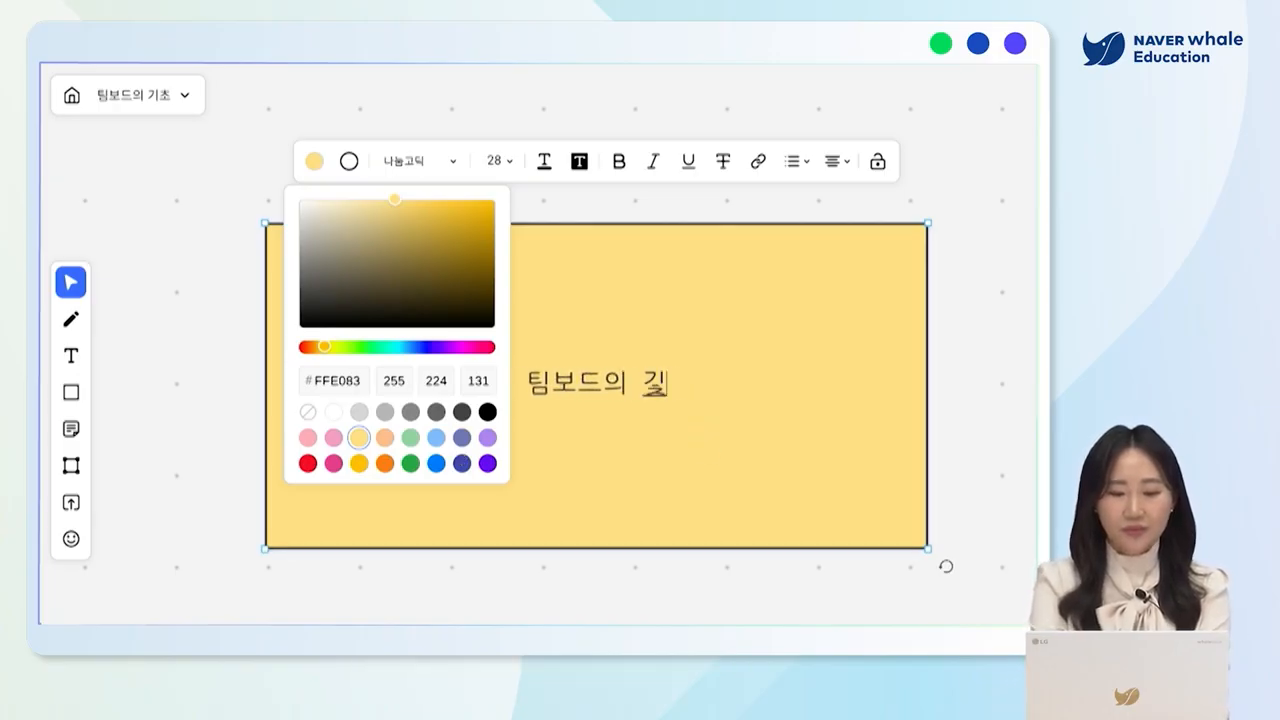
left_click(994, 377)
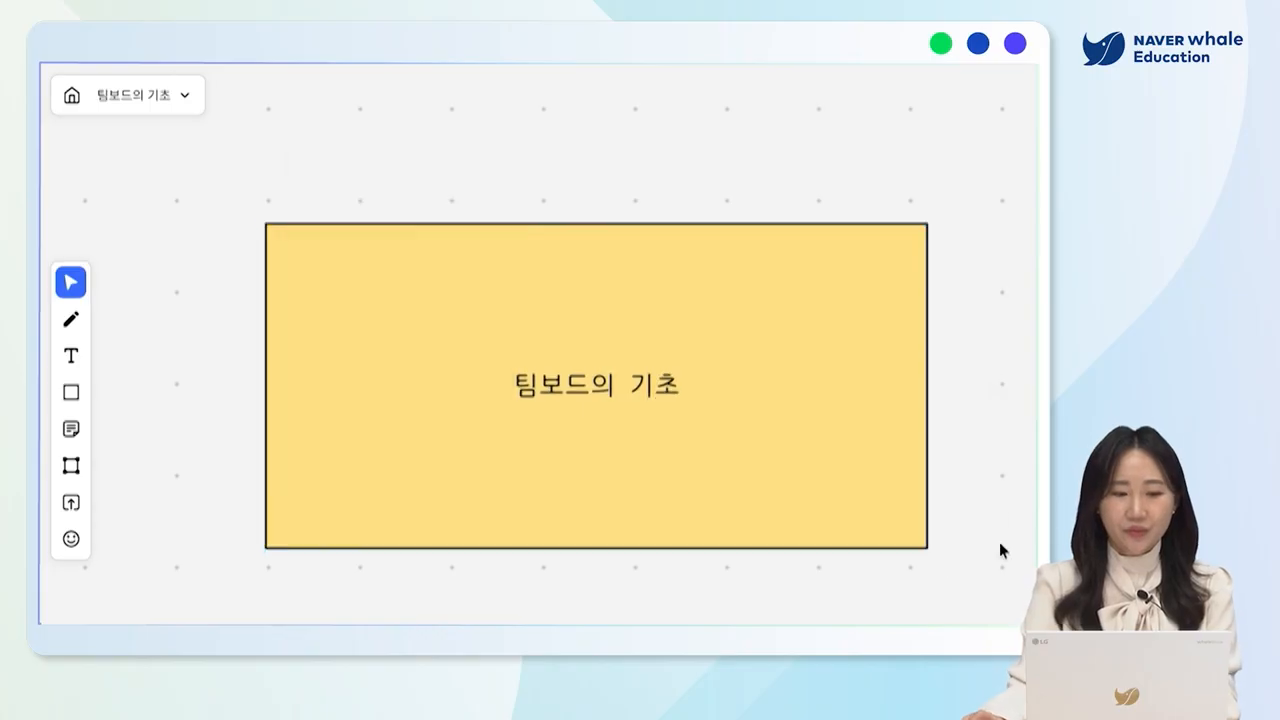
Step: Duplicate the board under the name "팀보드의 기초의 사본" and return to the home board list
left_click(186, 95)
left_click(189, 165)
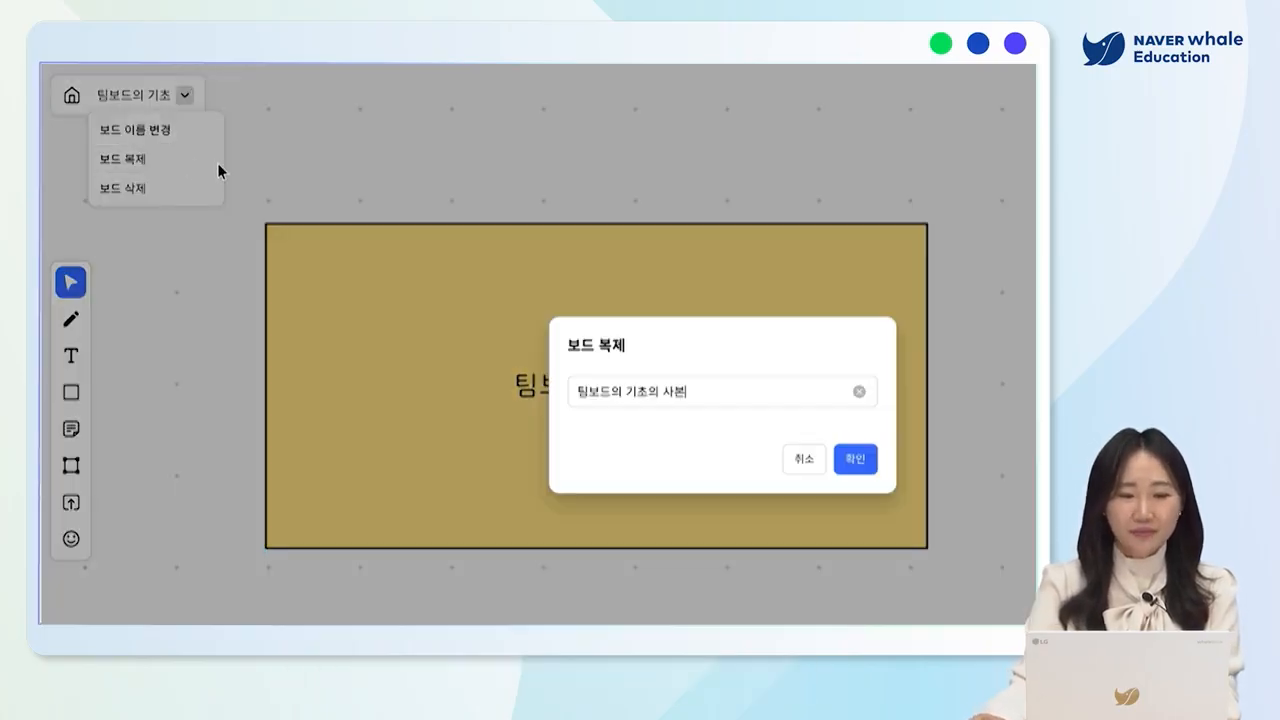
left_click(858, 458)
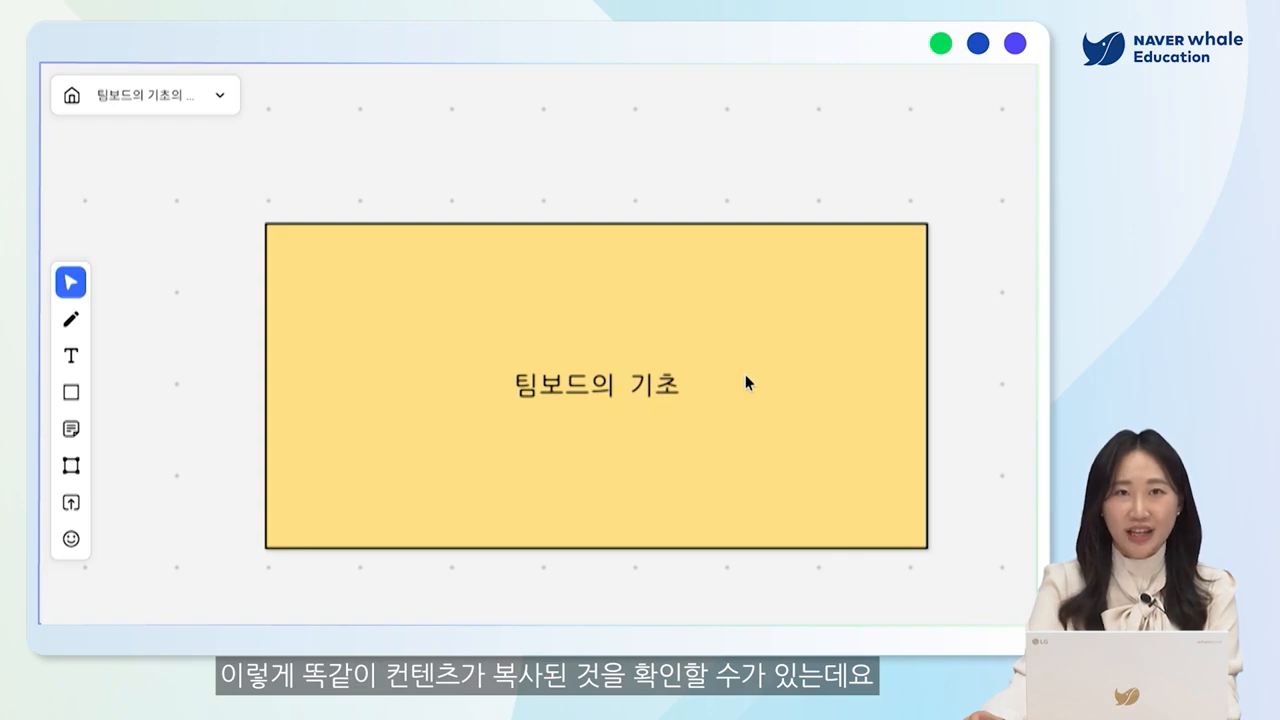
left_click(103, 106)
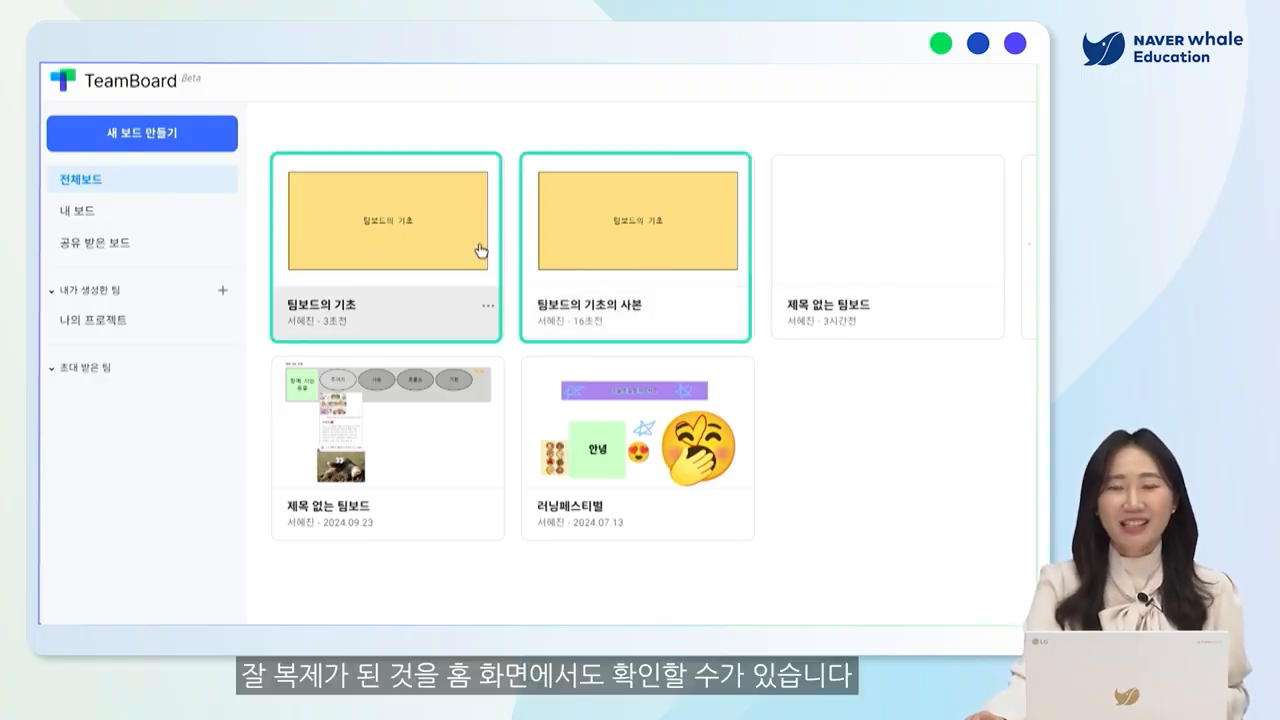
Step: Open the original "팀보드의 기초" board from the list and delete it
left_click(380, 250)
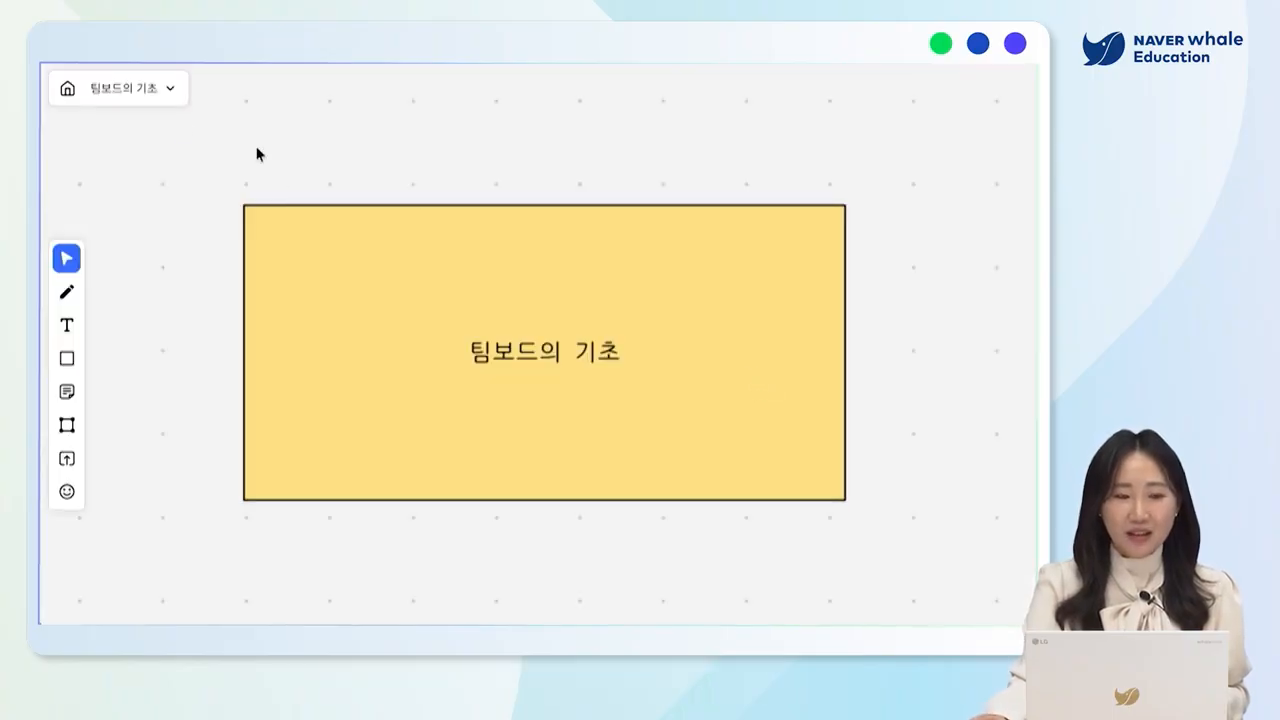
left_click(169, 92)
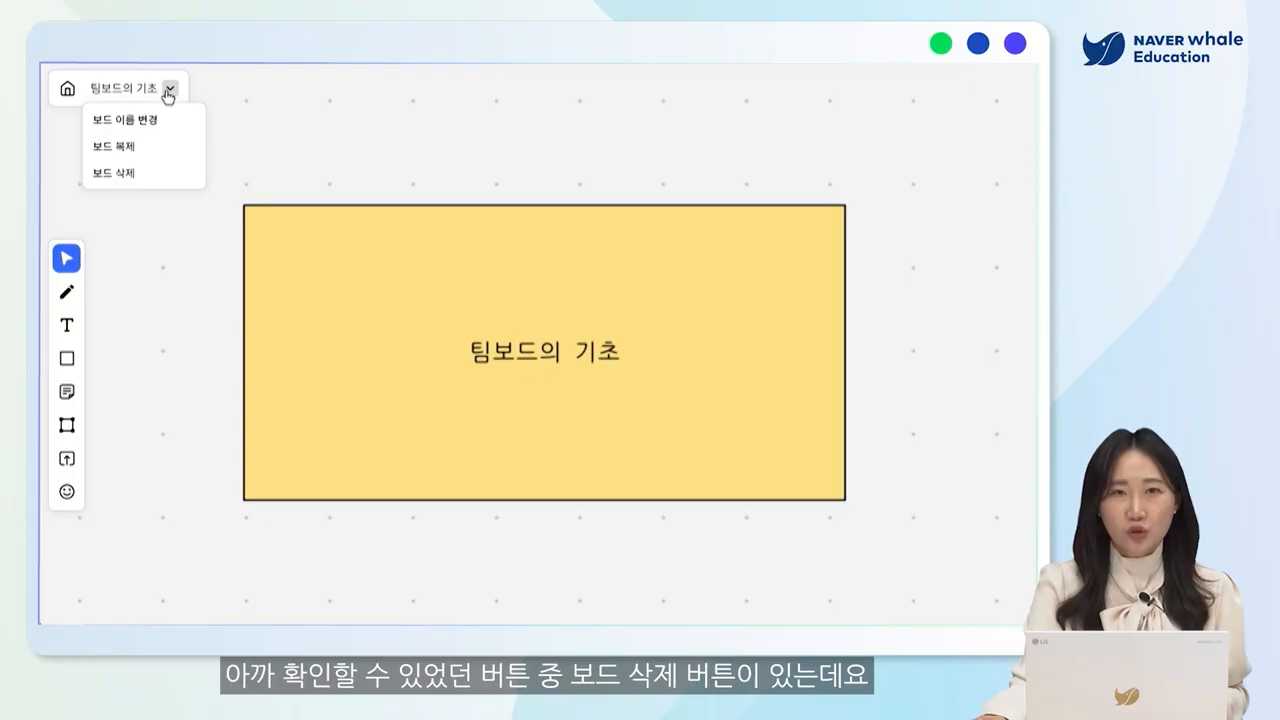
left_click(180, 183)
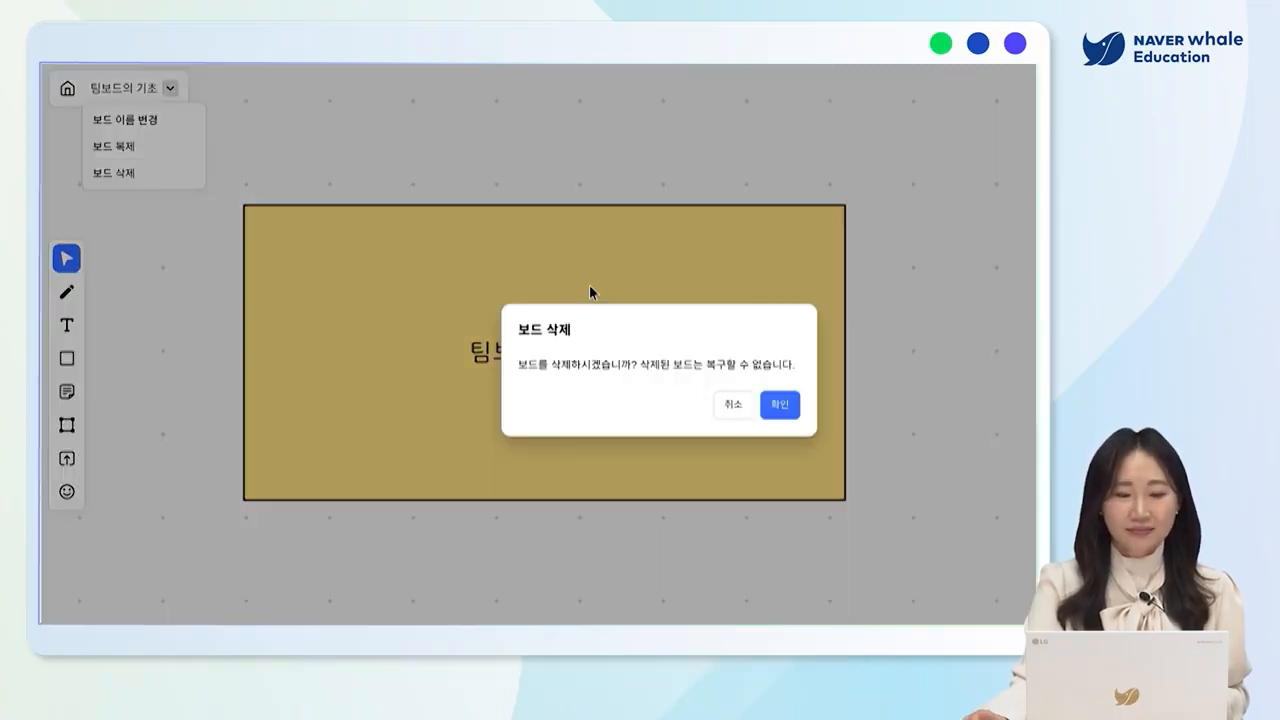
left_click(788, 410)
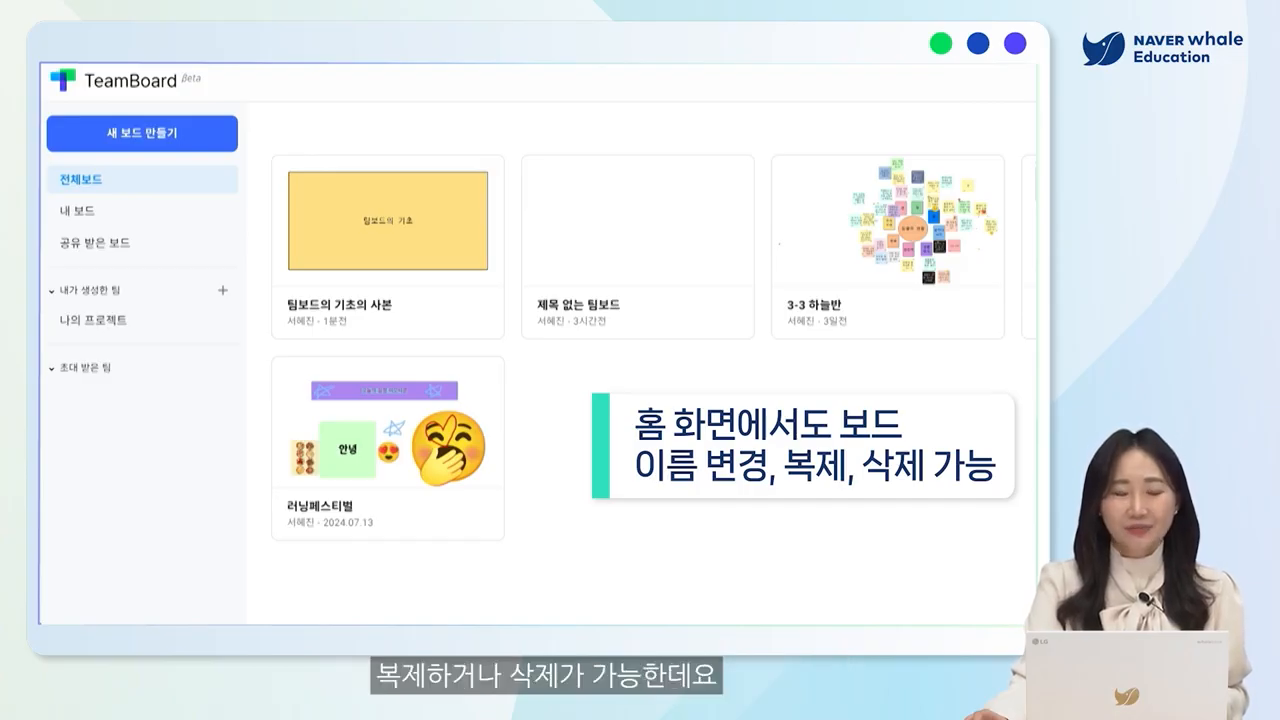
Step: Show the available options for the "팀보드의 기초의 사본" board in the home board list
mouse_move(367, 324)
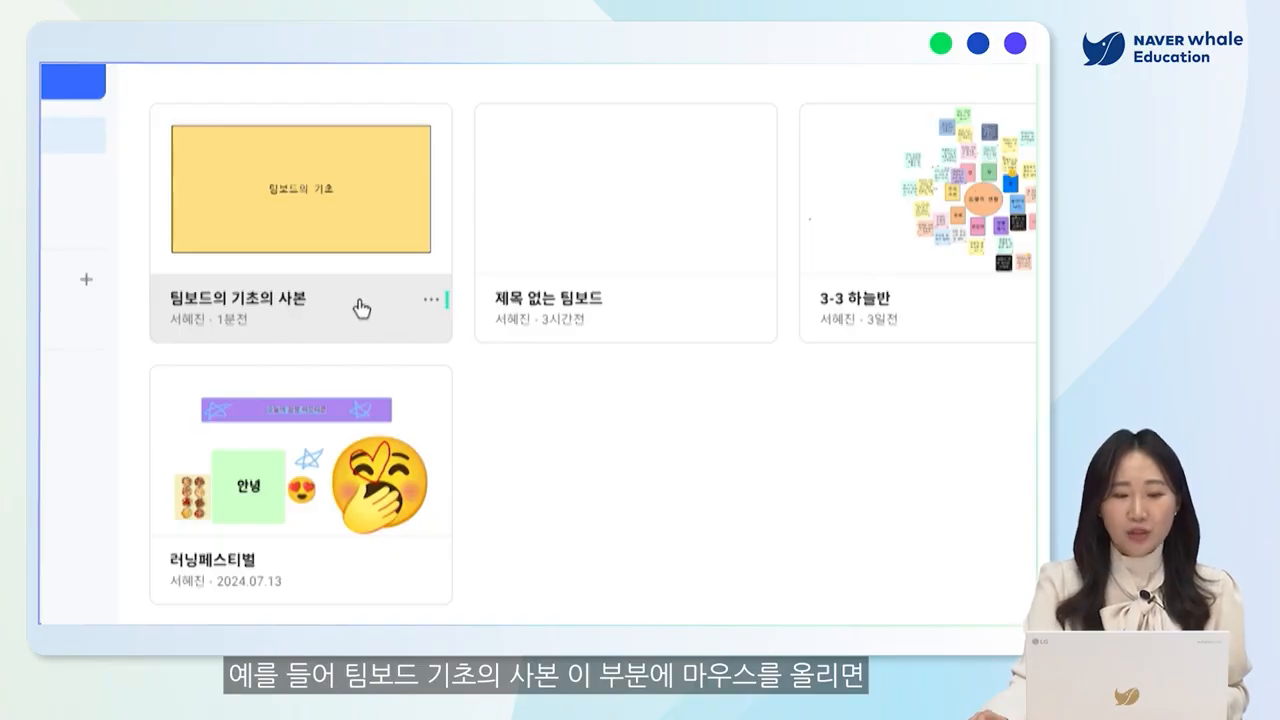
left_click(431, 302)
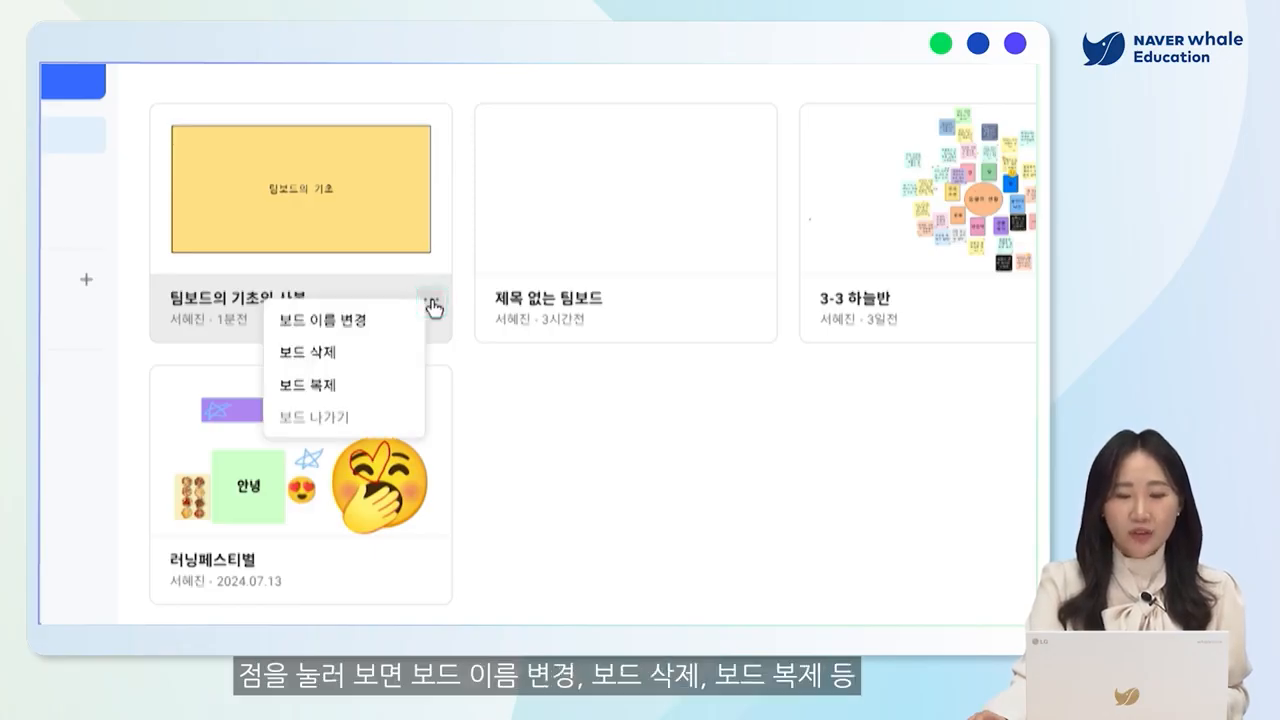
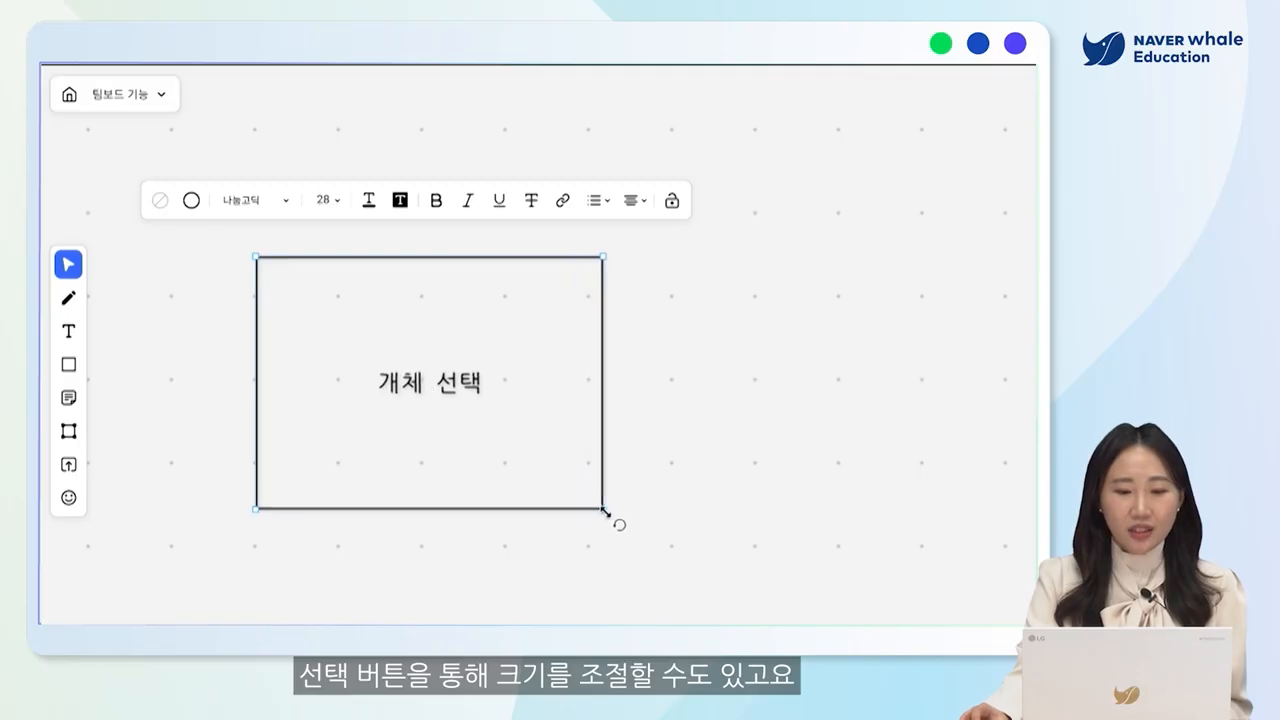
Step: Move the "개체 선택" rectangle slightly up and to the right, shrink it a little from its lower-right corner, and keep it selected
mouse_move(491, 446)
left_mouse_down()
mouse_move(740, 454)
mouse_move(492, 438)
mouse_move(617, 446)
mouse_move(505, 438)
left_mouse_up()
mouse_move(610, 504)
left_mouse_down()
mouse_move(600, 523)
mouse_move(374, 586)
mouse_move(276, 566)
mouse_move(374, 586)
mouse_move(603, 540)
mouse_move(614, 509)
left_mouse_up()
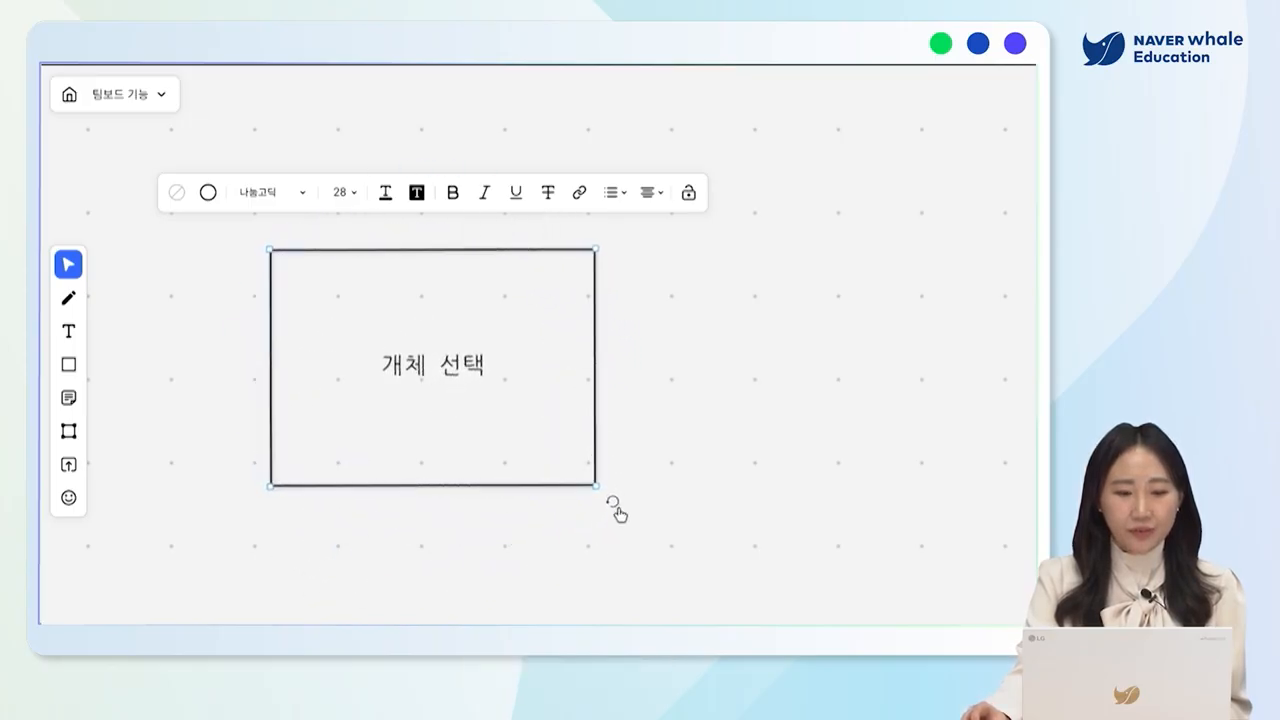
left_click(735, 520)
left_click(519, 458)
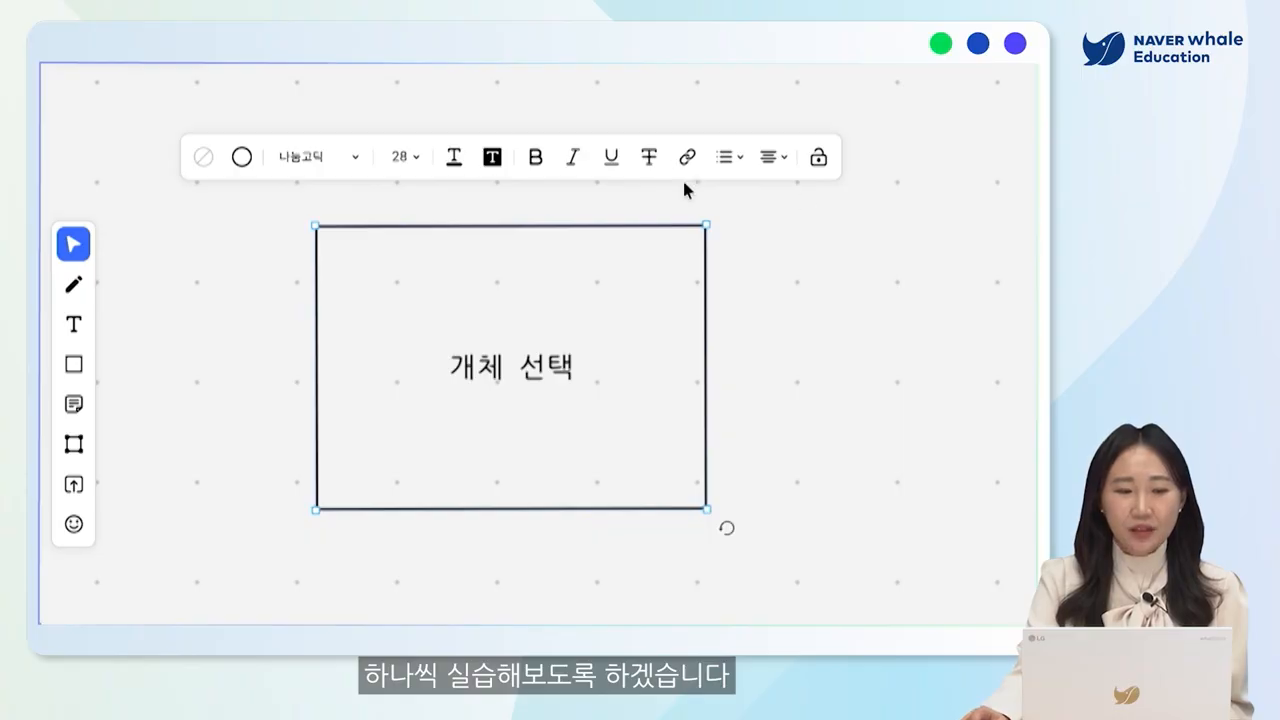
Step: Fill the "개체 선택" rectangle with light yellow
left_click(204, 158)
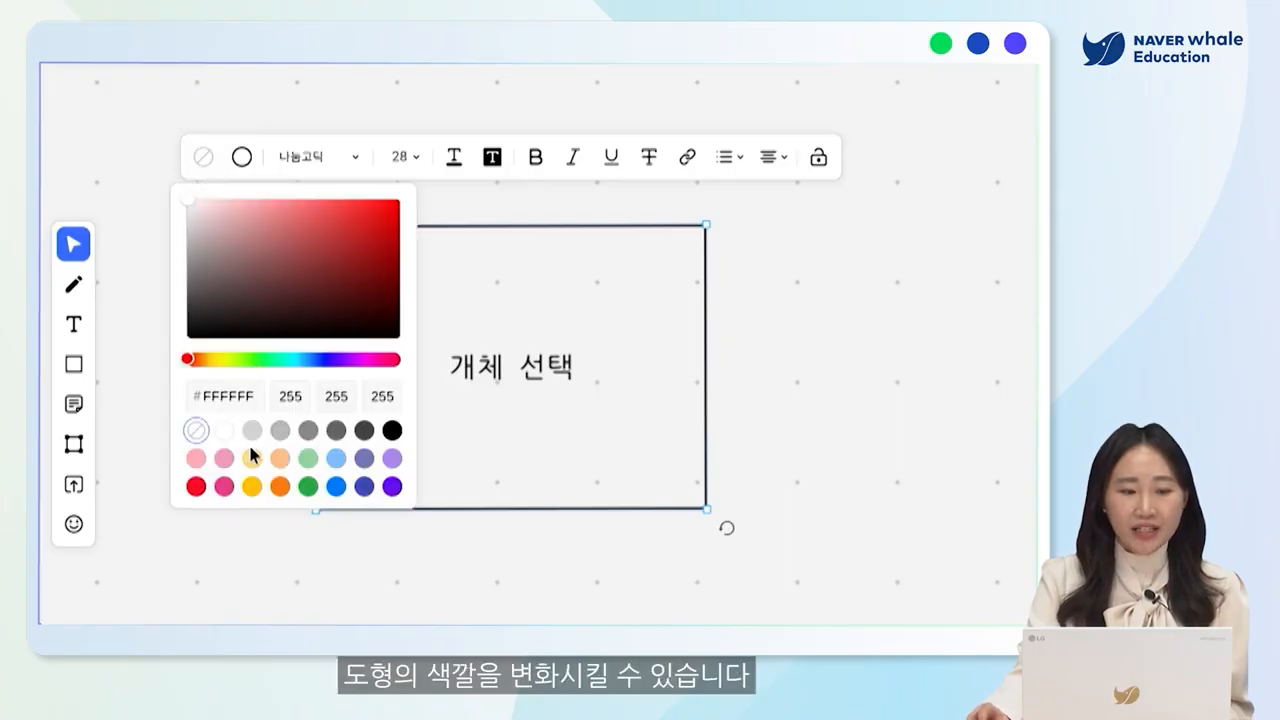
left_click(252, 458)
left_click(758, 390)
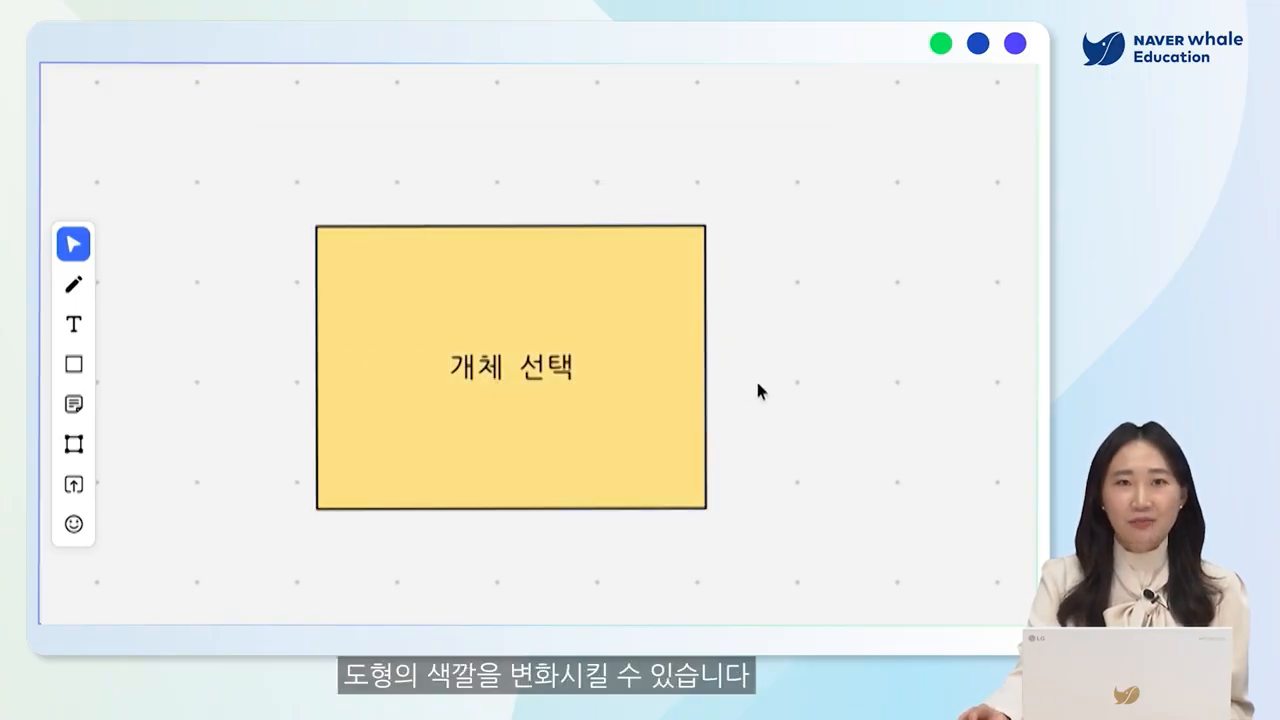
Step: Set the border colour of the "개체 선택" rectangle to orange #FD7E14
left_click(640, 363)
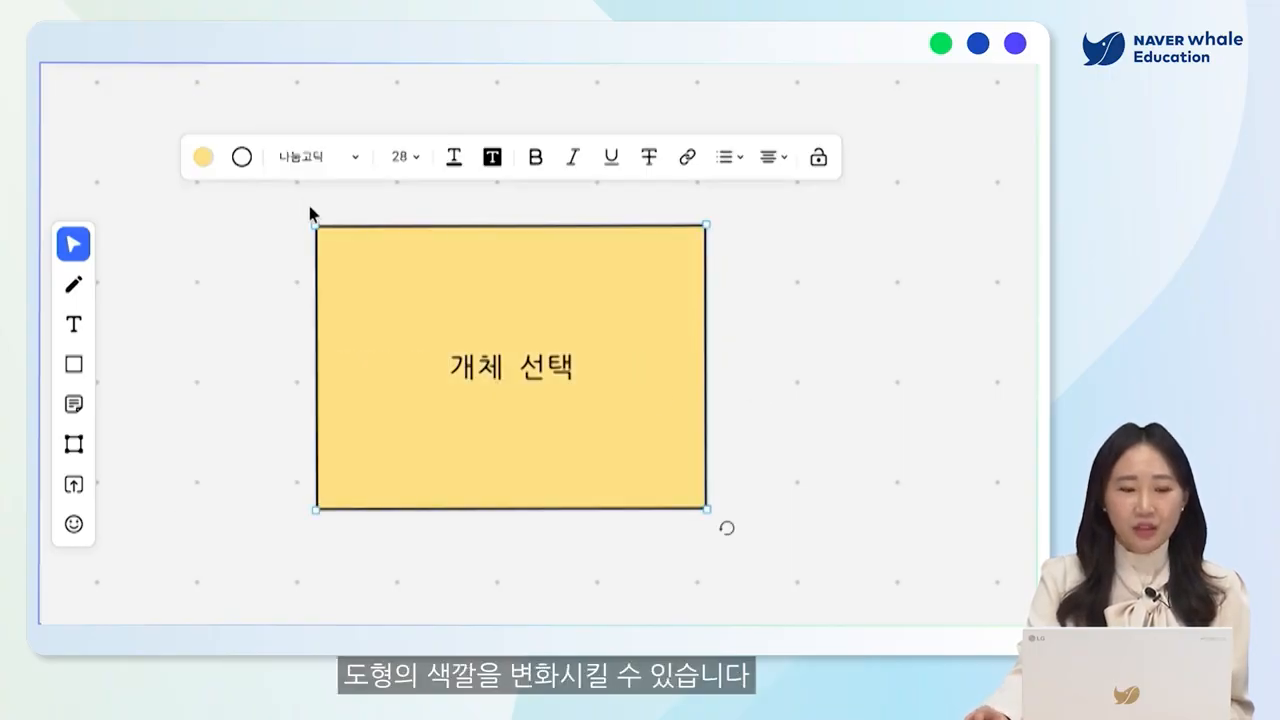
left_click(242, 158)
left_click(318, 487)
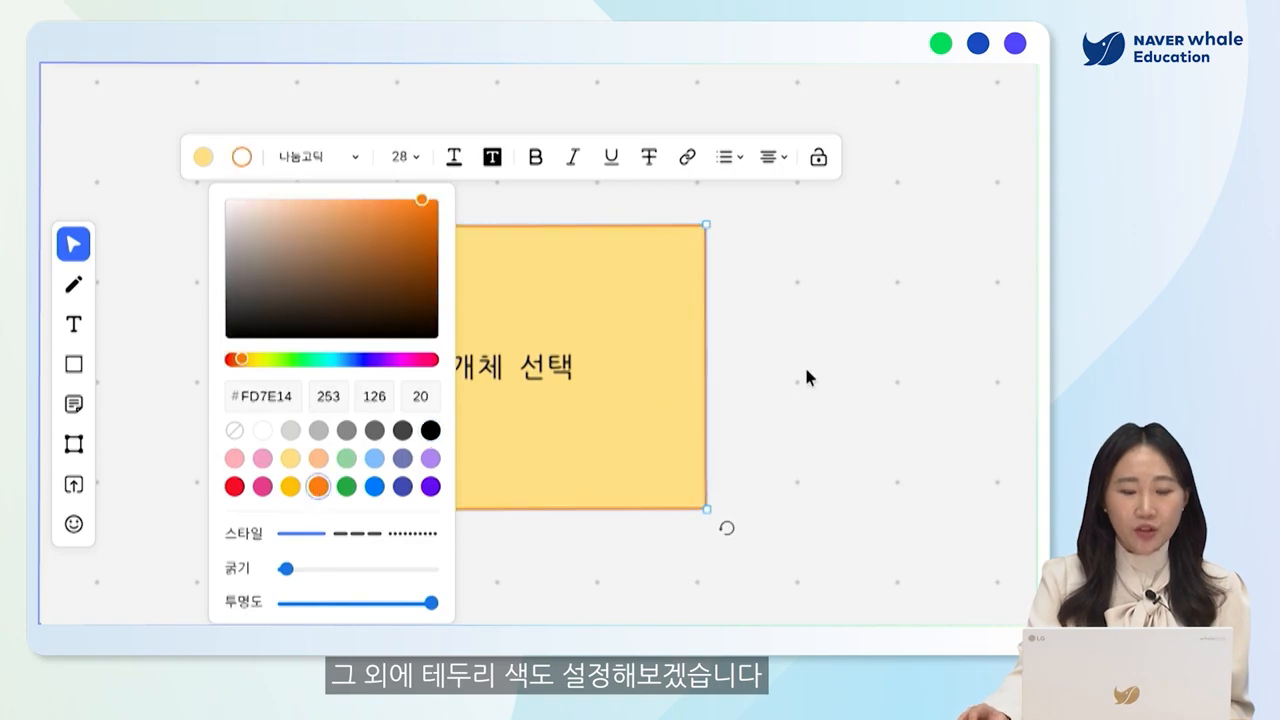
left_click(823, 371)
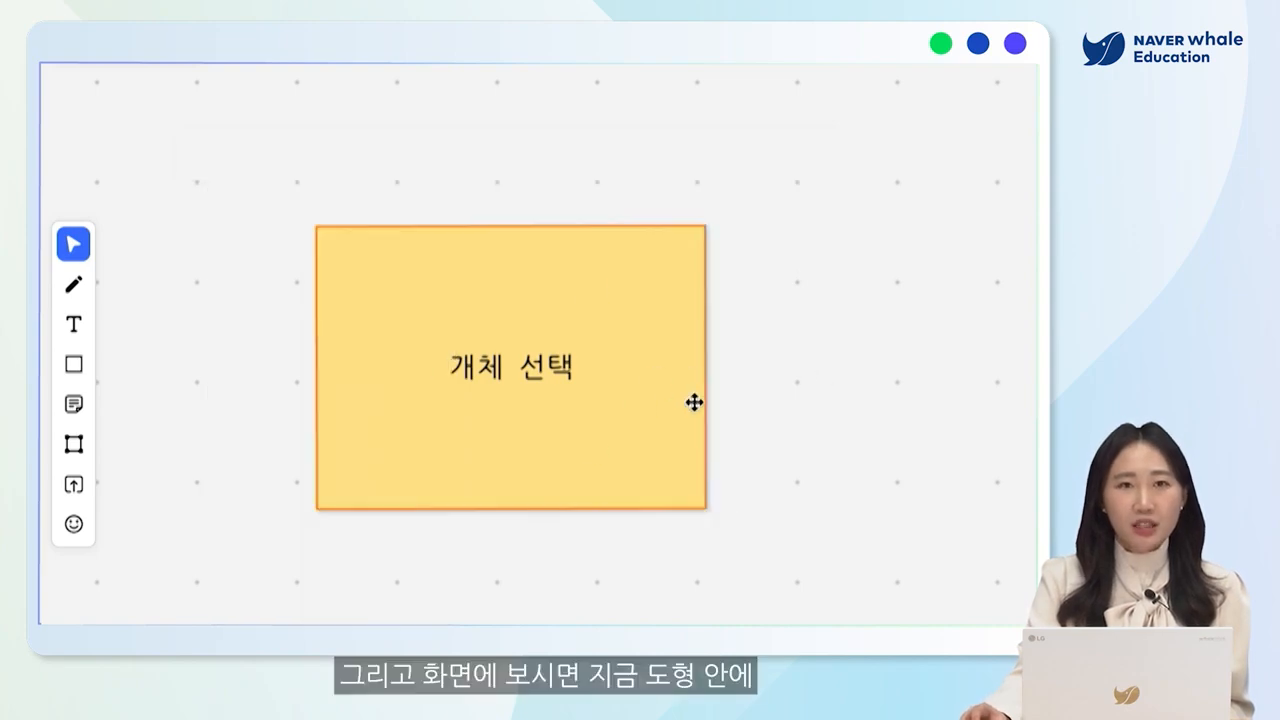
Step: Set the rectangle's "개체 선택" text to the 바탕 font at size 60
left_click(593, 377)
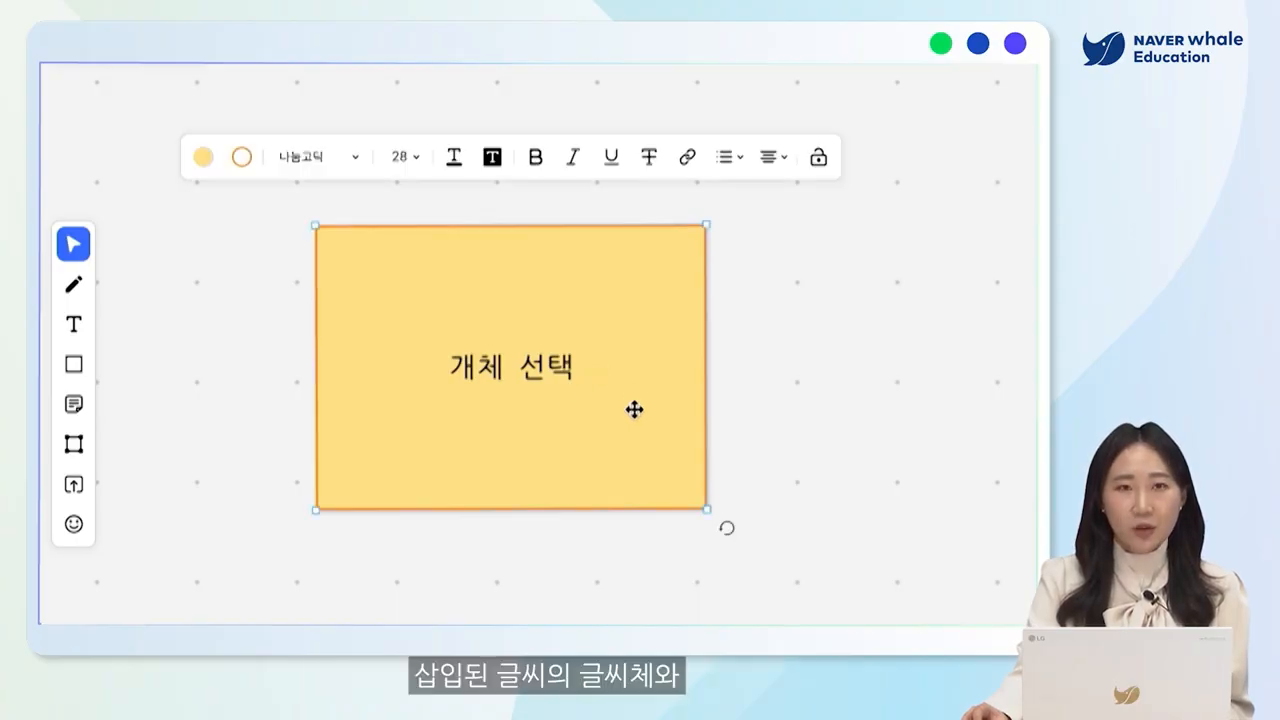
left_click(349, 163)
left_click(357, 364)
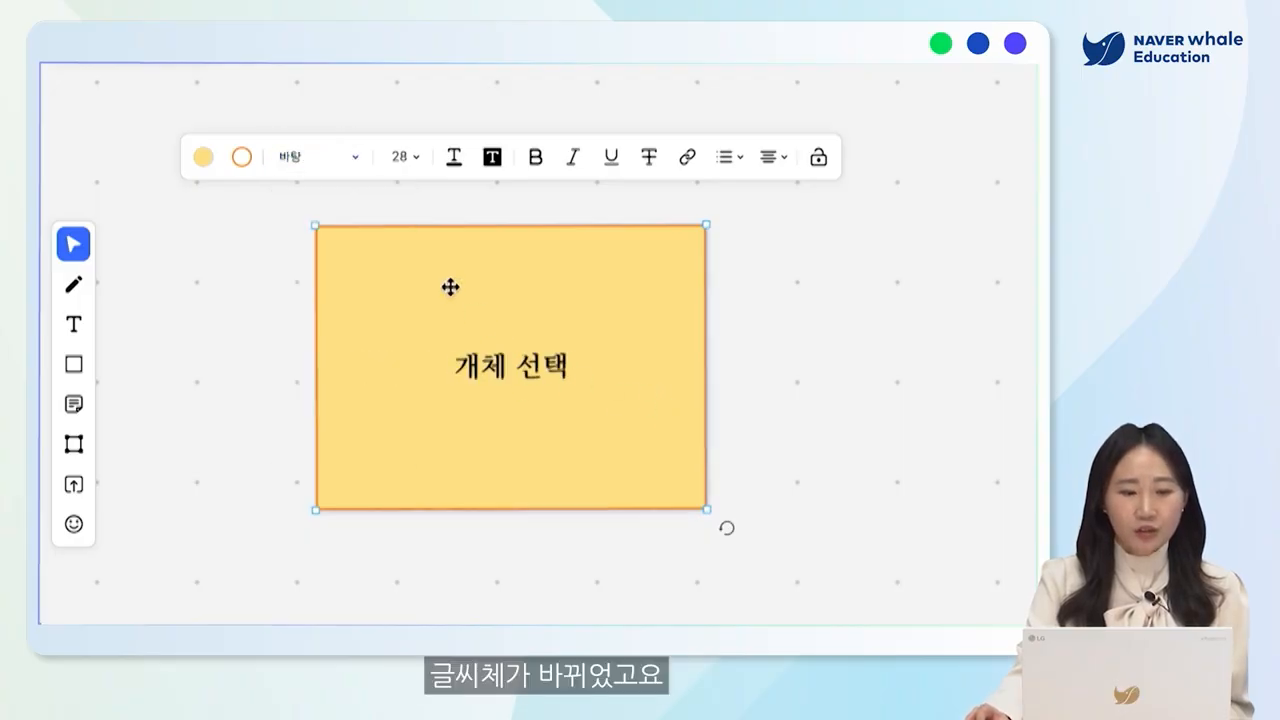
left_click(412, 160)
left_click(421, 393)
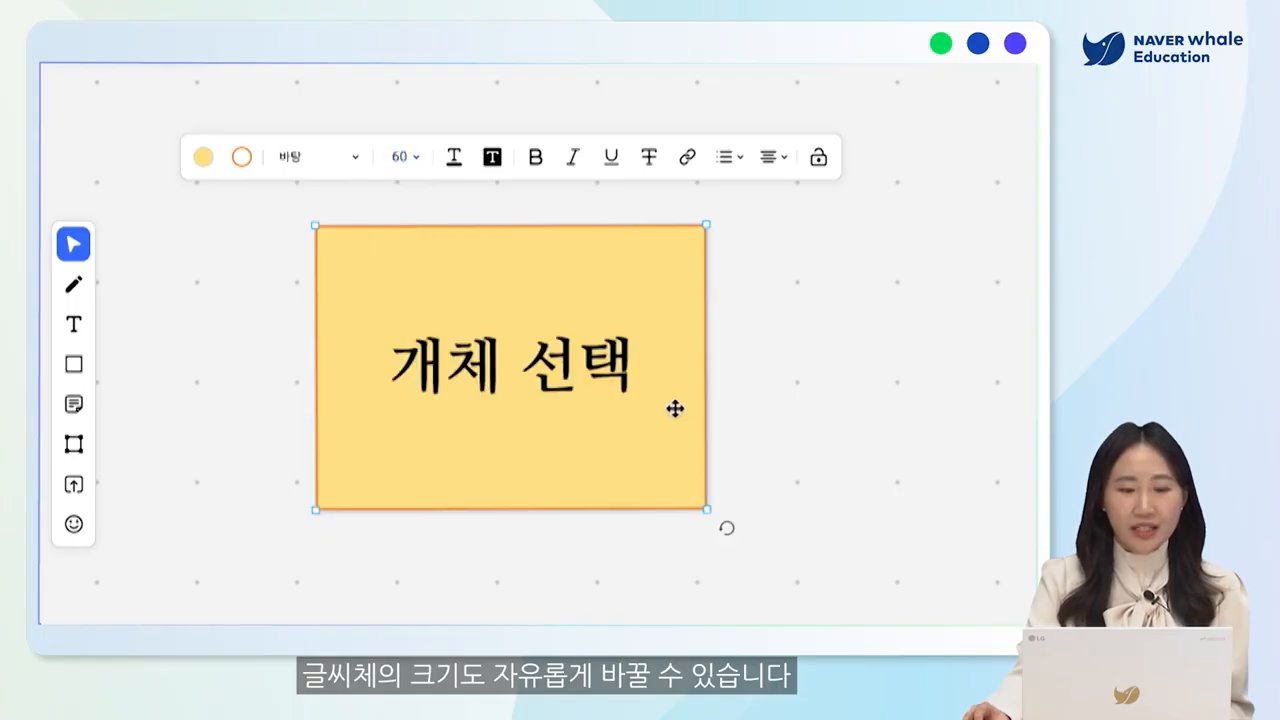
Step: Colour the rectangle's "개체 선택" text orange and set its text background to light blue #80BDFF
left_click(453, 157)
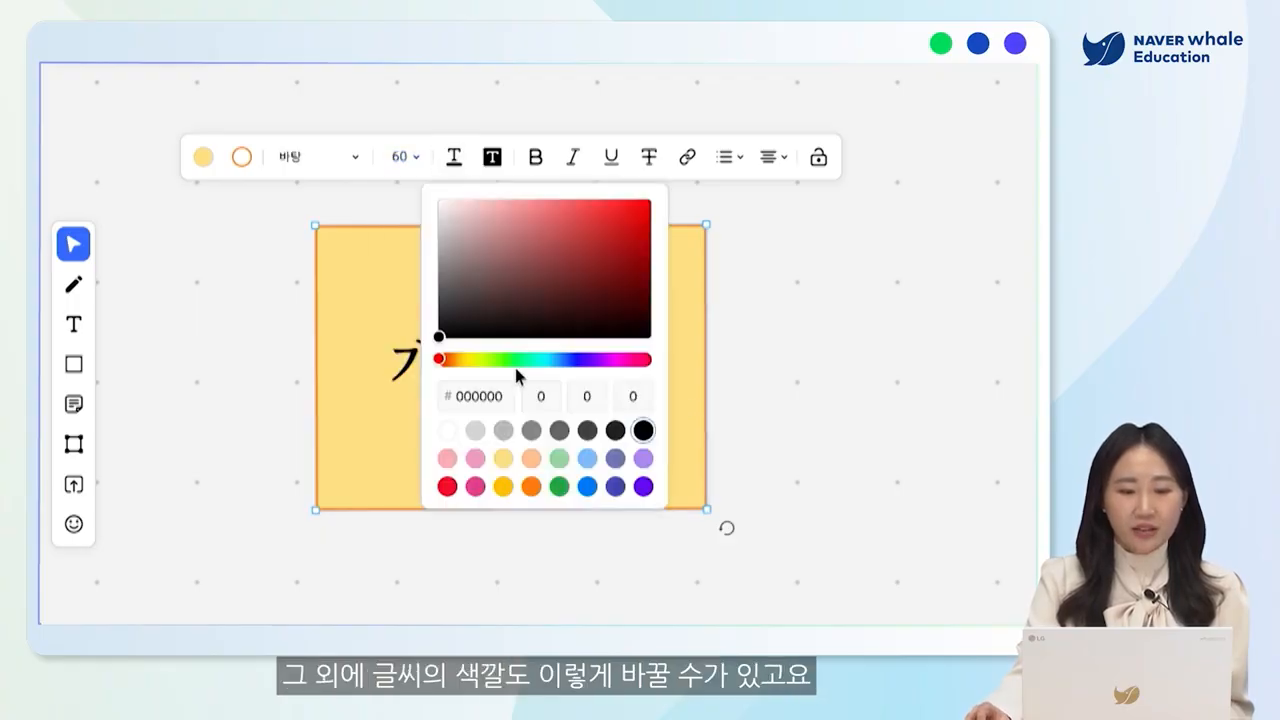
left_click(538, 485)
left_click(691, 423)
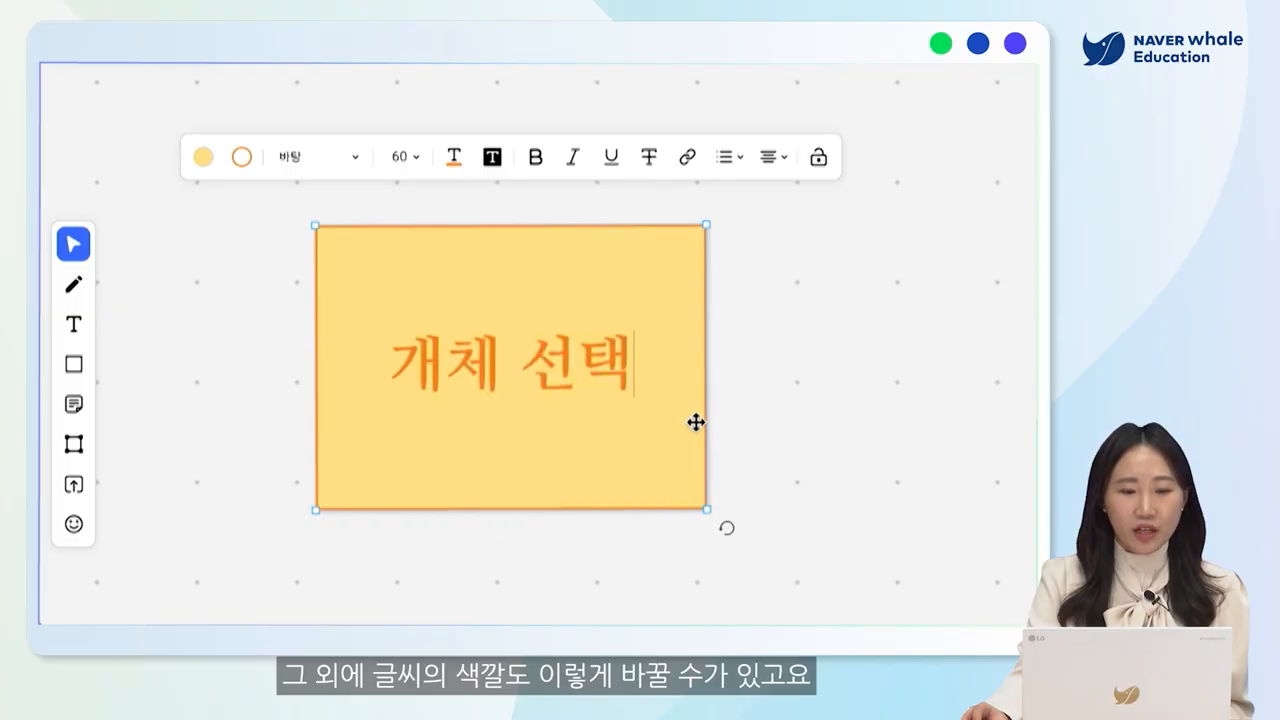
left_click(492, 157)
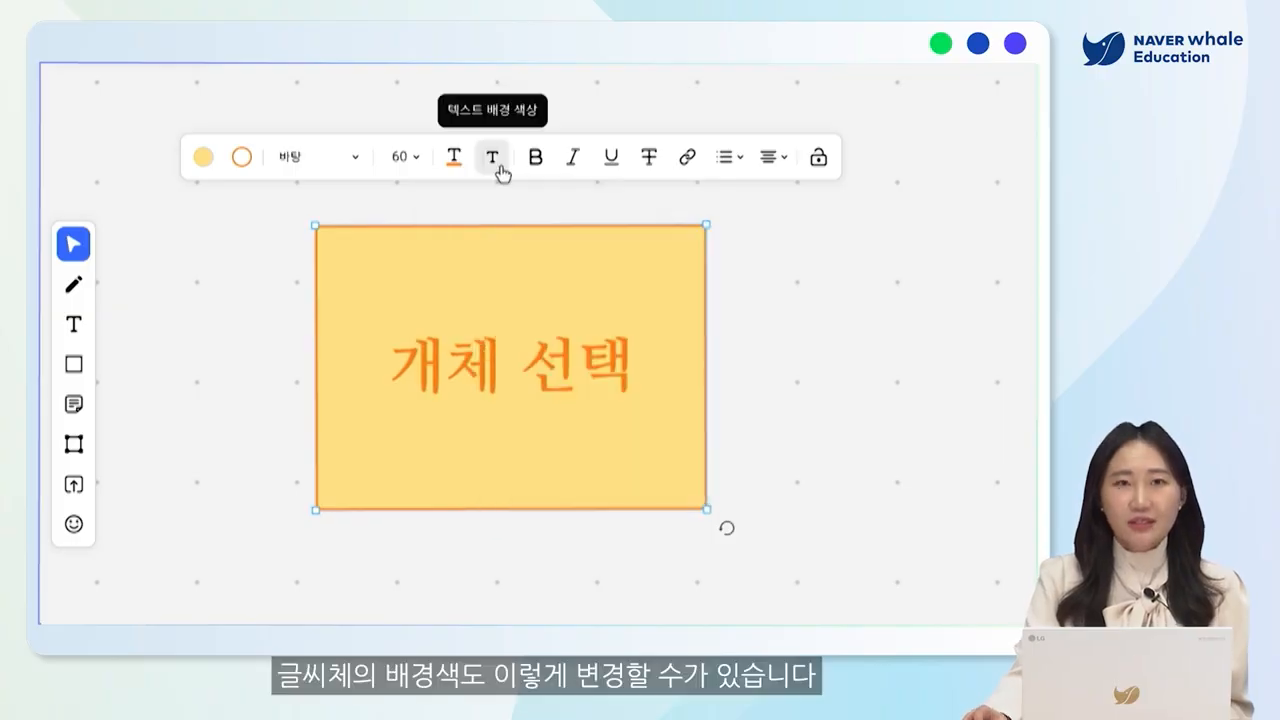
left_click(500, 170)
left_click(625, 458)
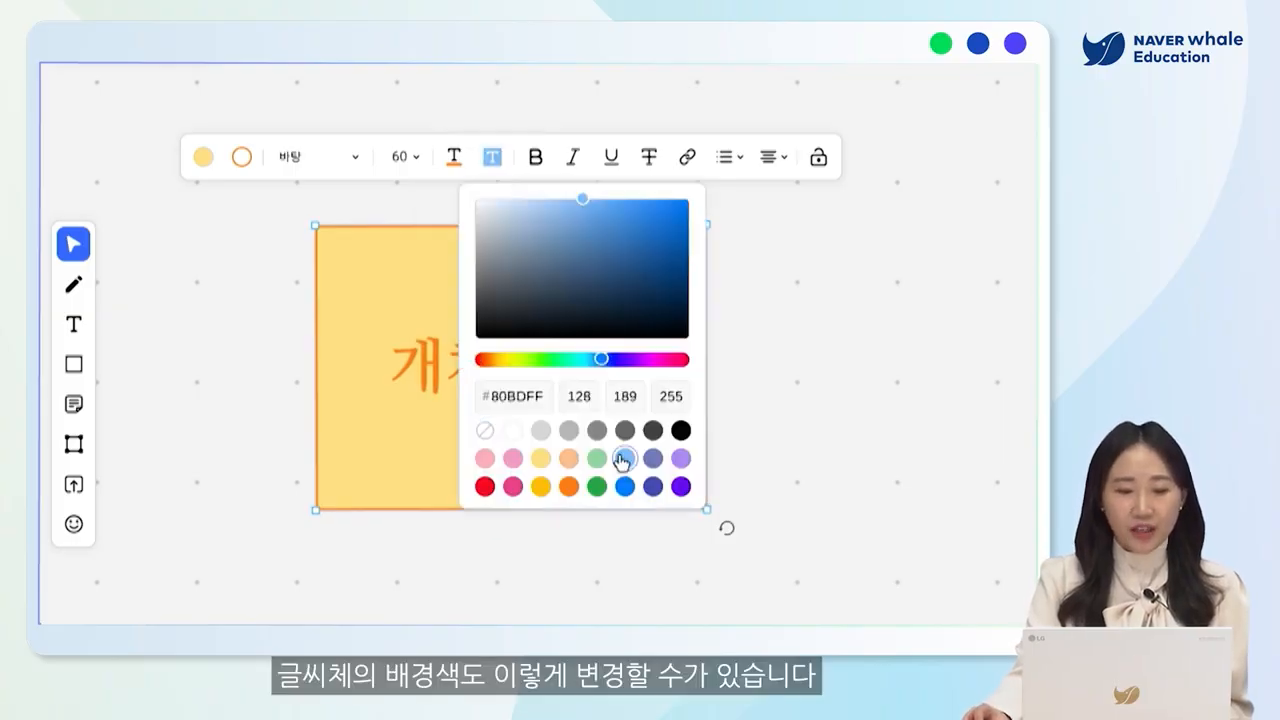
left_click(426, 429)
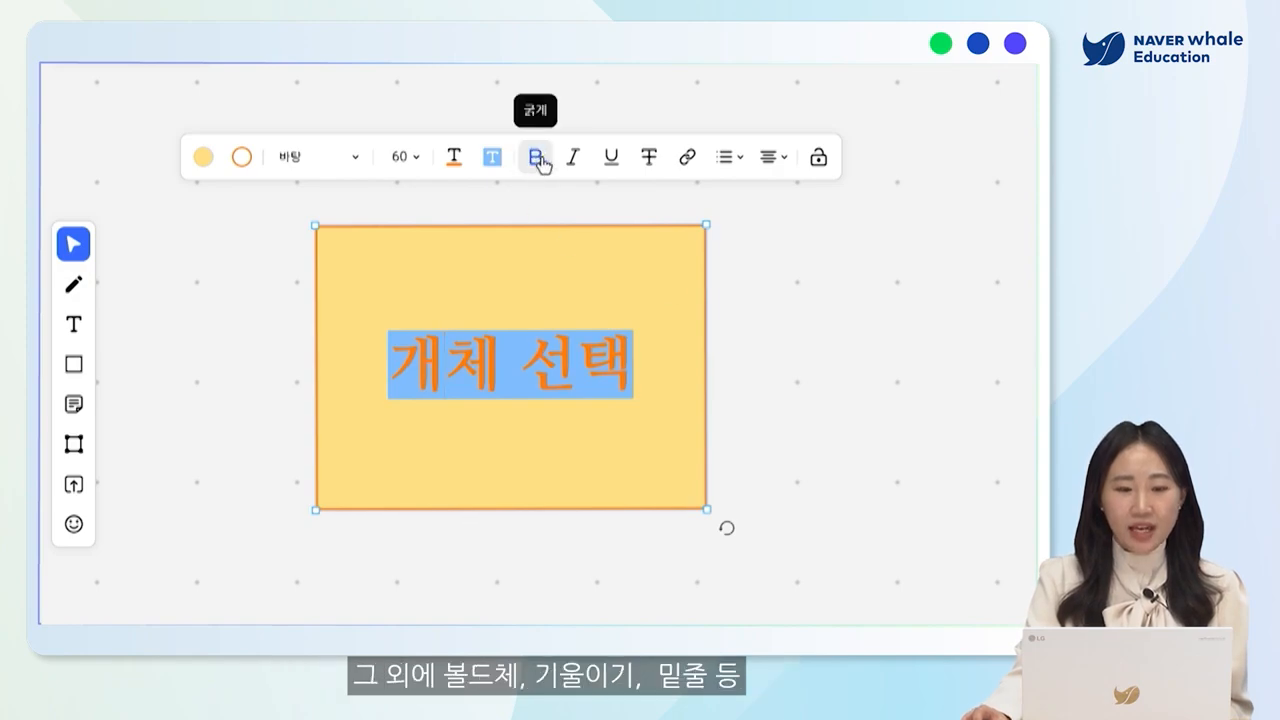
Step: Try italic and underline formatting on the "개체 선택" text and restore its plain style
left_click(577, 162)
left_click(609, 162)
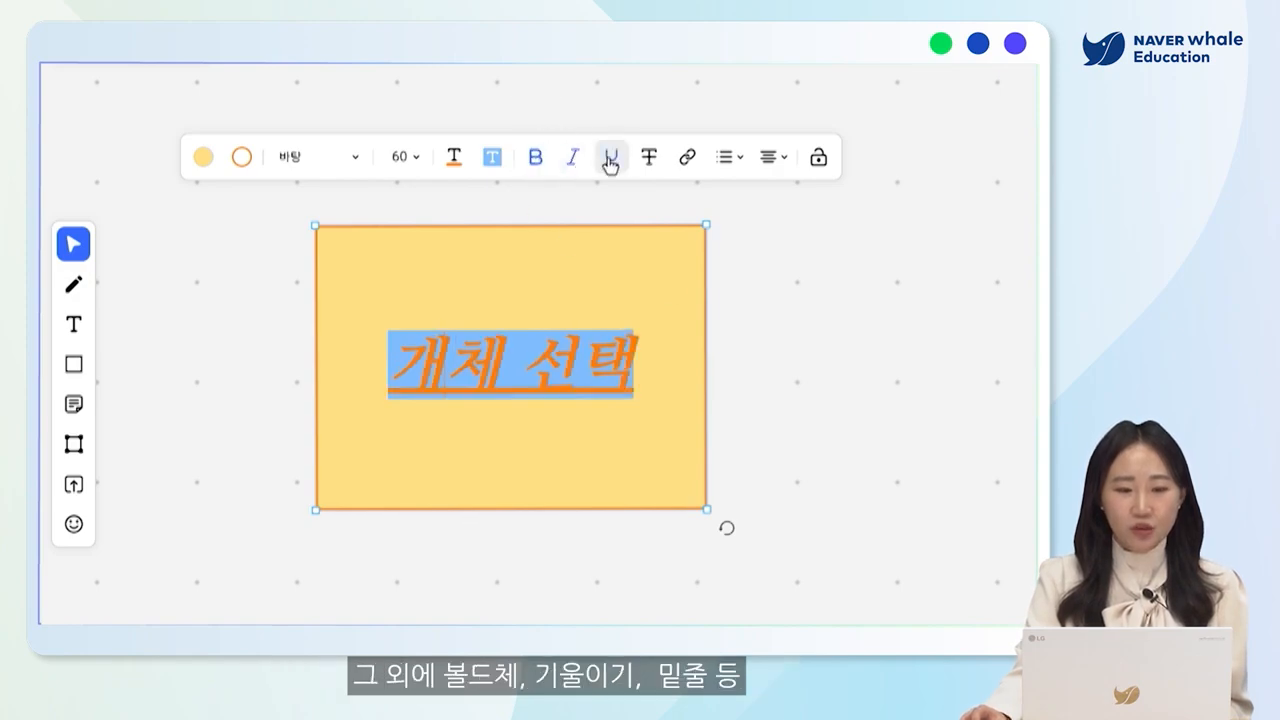
left_click(609, 162)
left_click(567, 164)
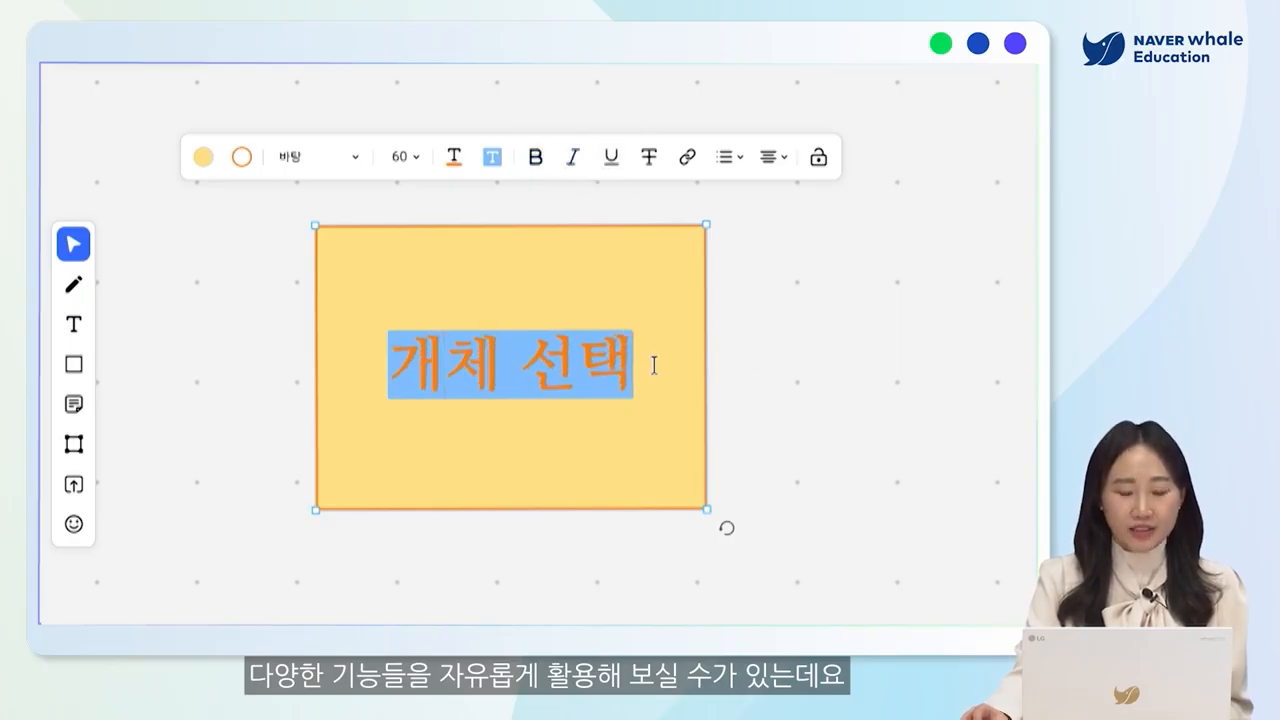
key("BackSpace")
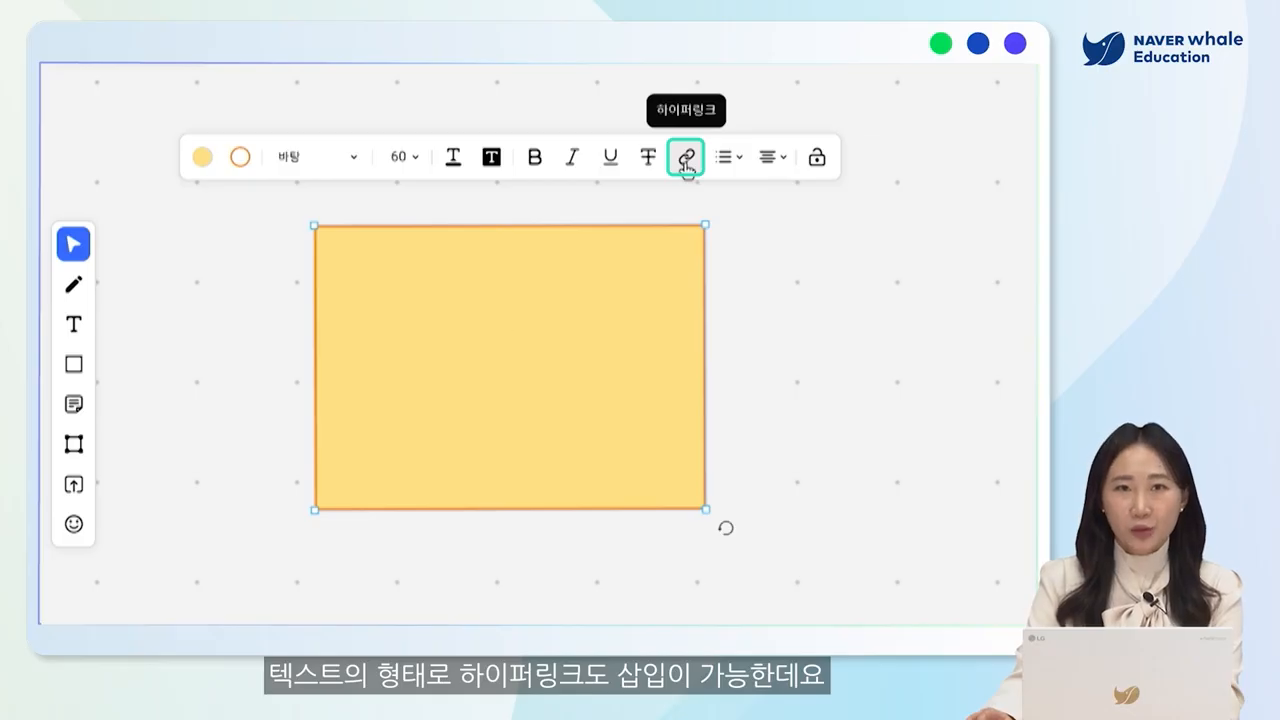
left_click(685, 159)
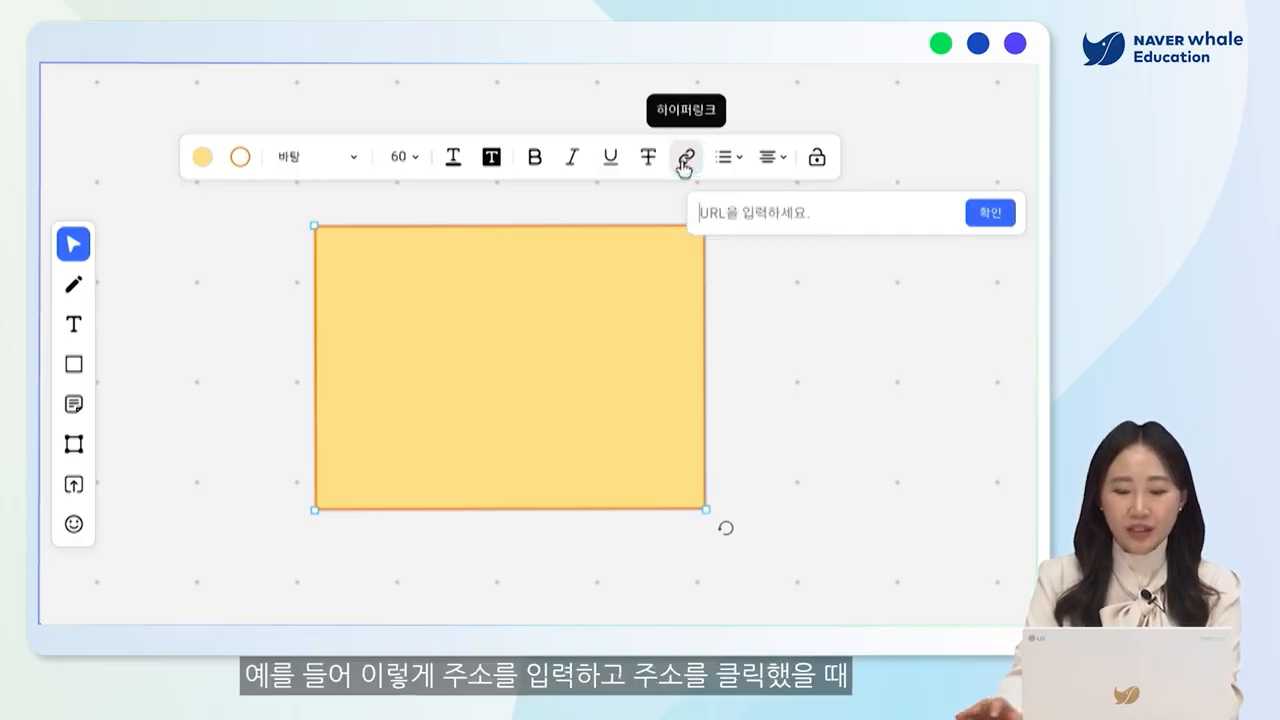
type("www.naver")
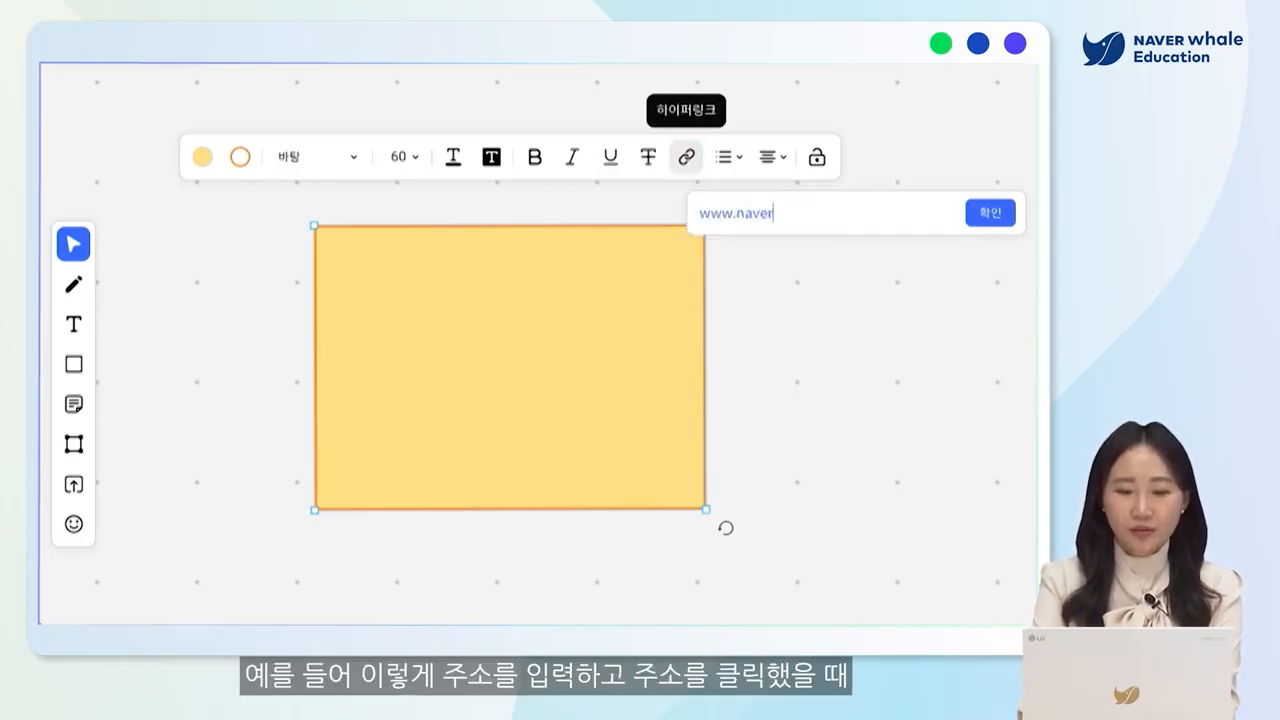
key("Return")
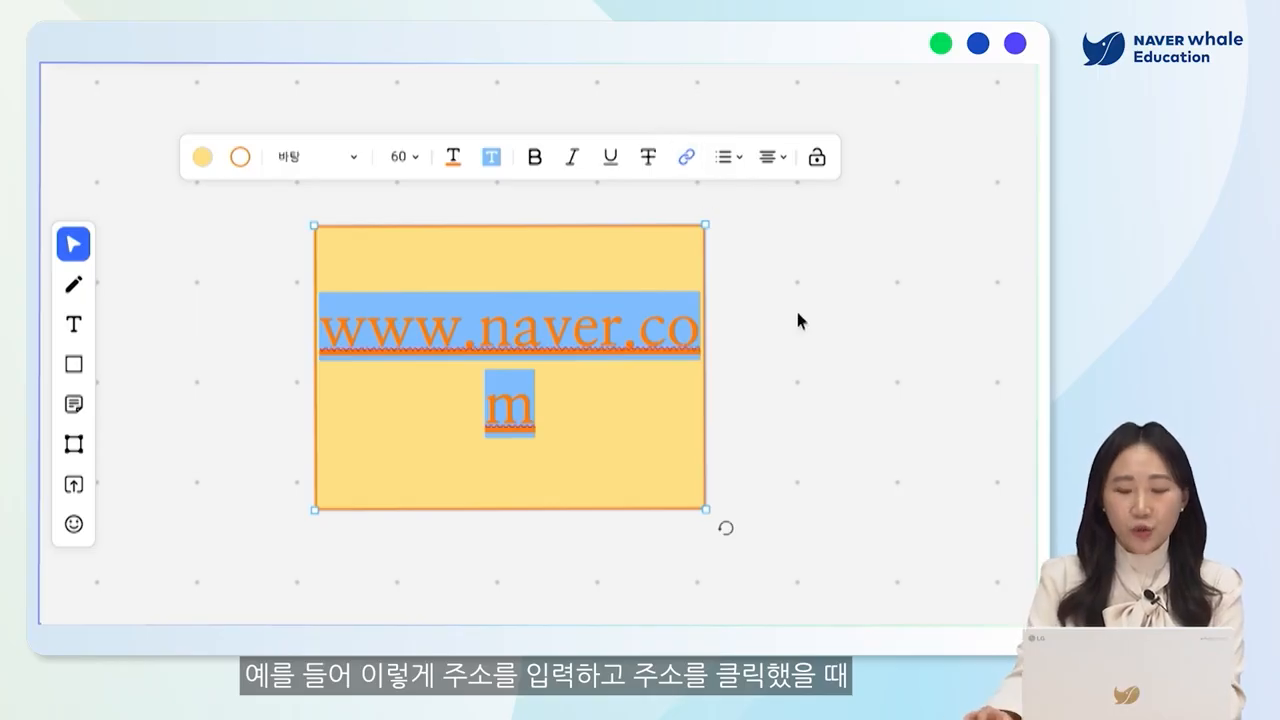
left_click(772, 335)
left_click(594, 331)
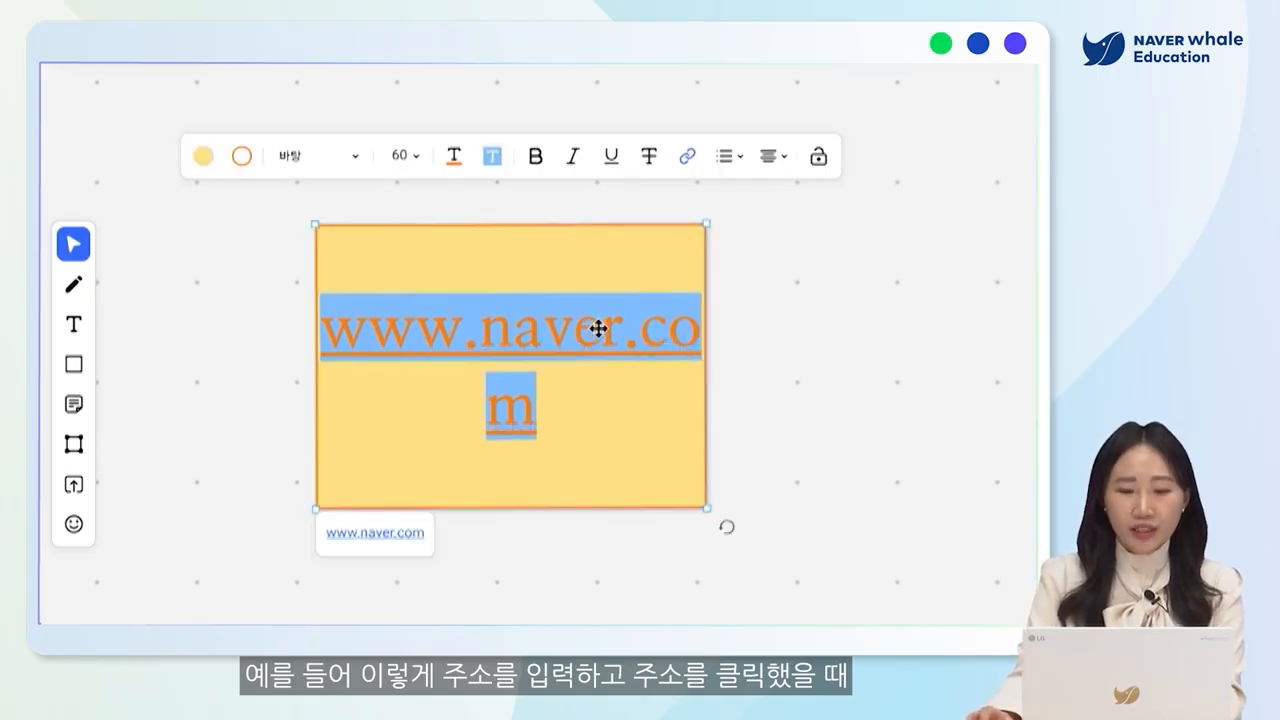
left_click(375, 532)
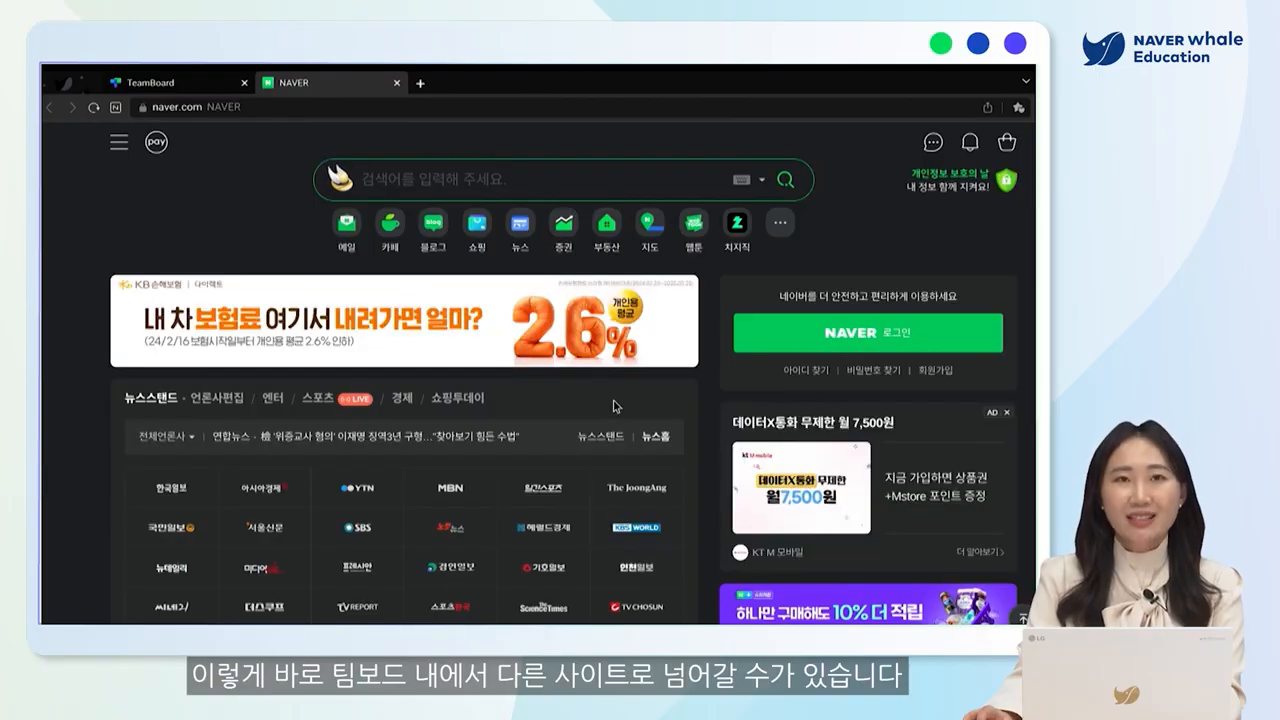
left_click(168, 83)
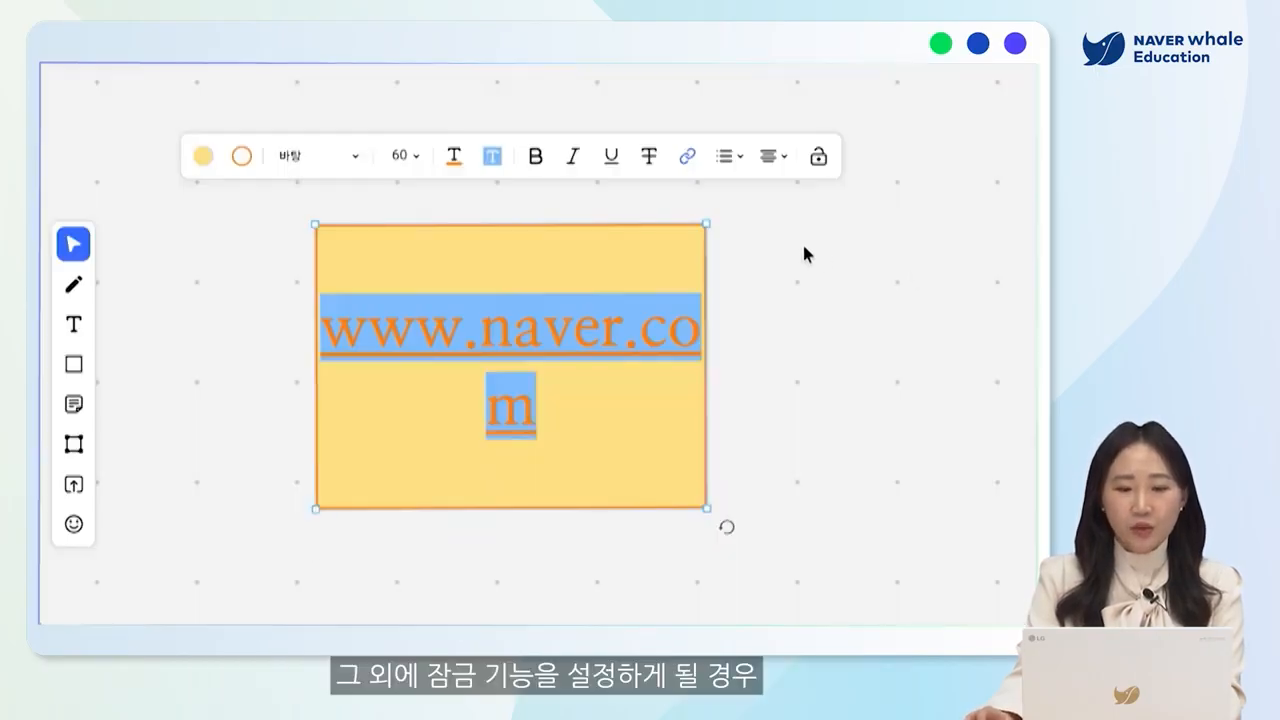
left_click(819, 156)
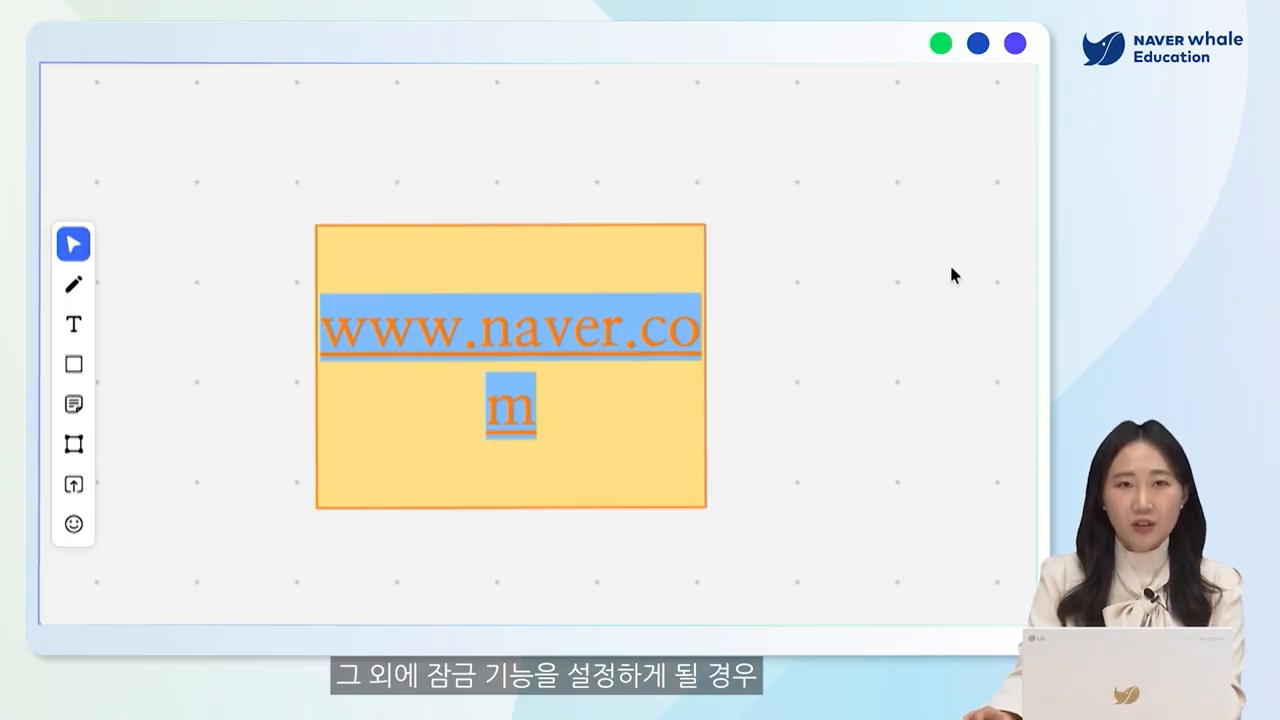
left_click_drag(540, 420, 717, 431)
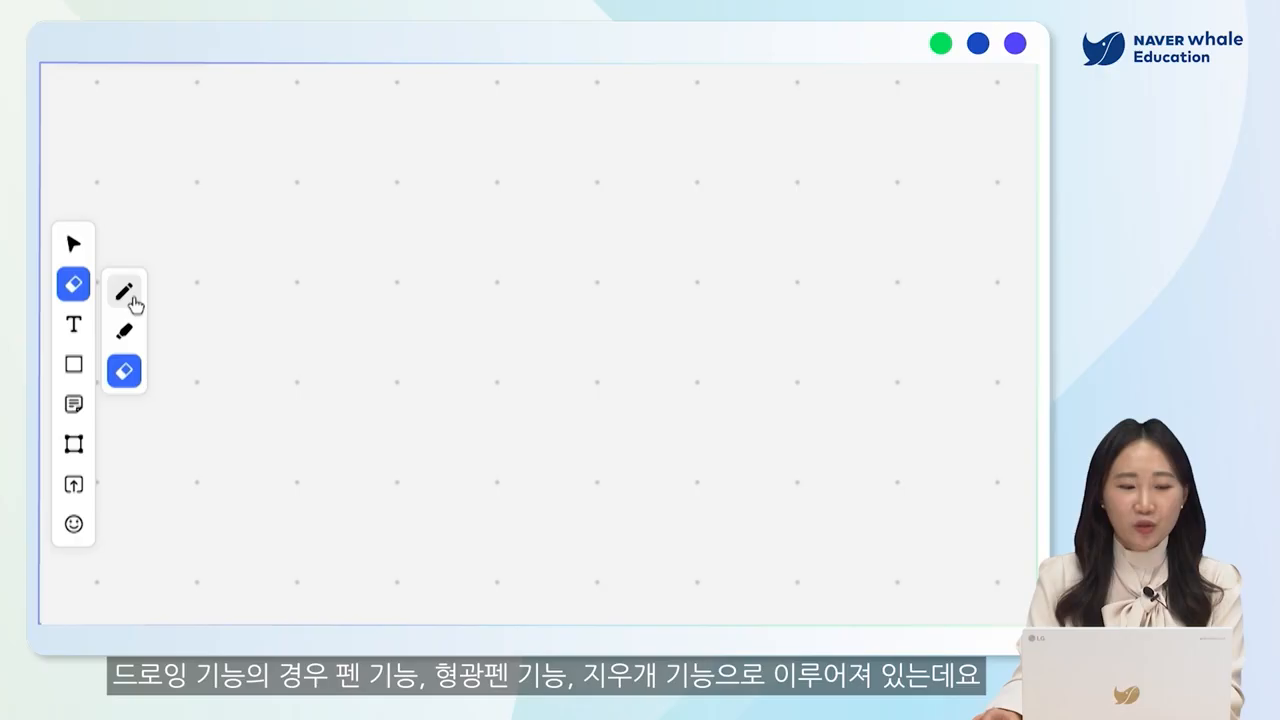
Step: Go through the drawing tools one by one: pen, highlighter and eraser
left_click(128, 295)
left_click(128, 333)
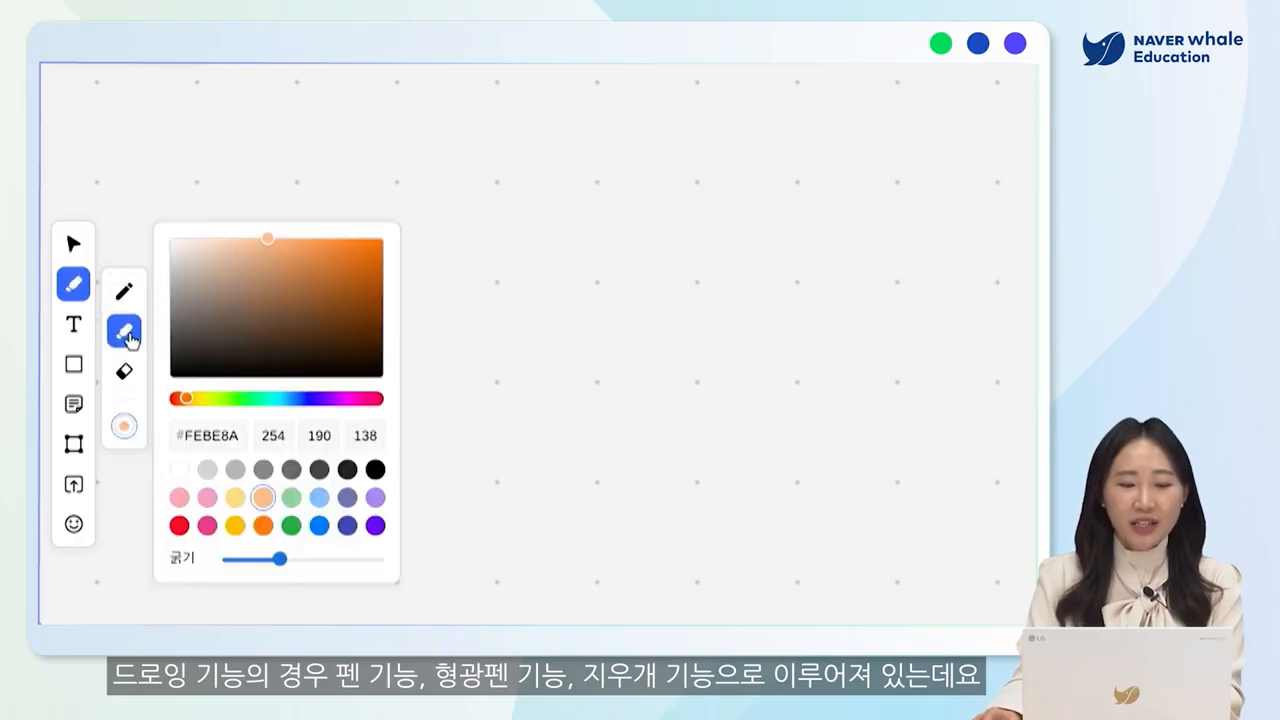
left_click(125, 376)
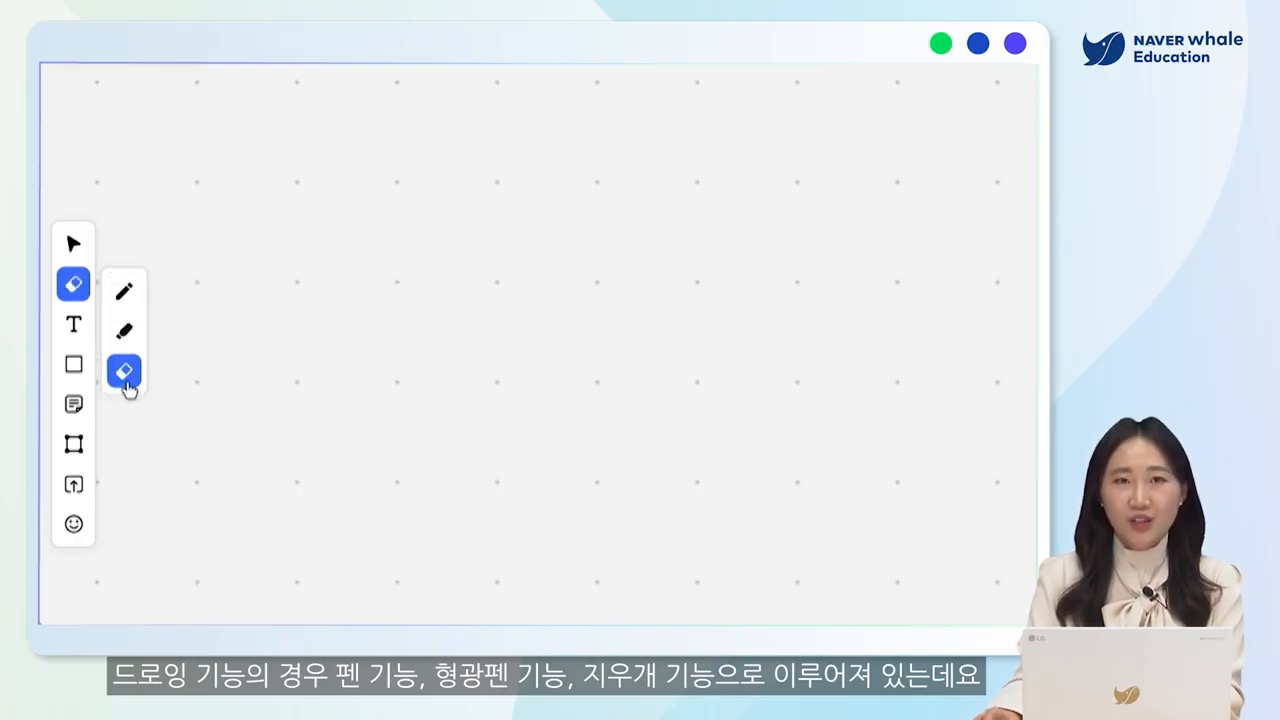
Step: Set the pen colour to blue #0007FF and draw a thin wavy horizontal line across the upper board
left_click(130, 300)
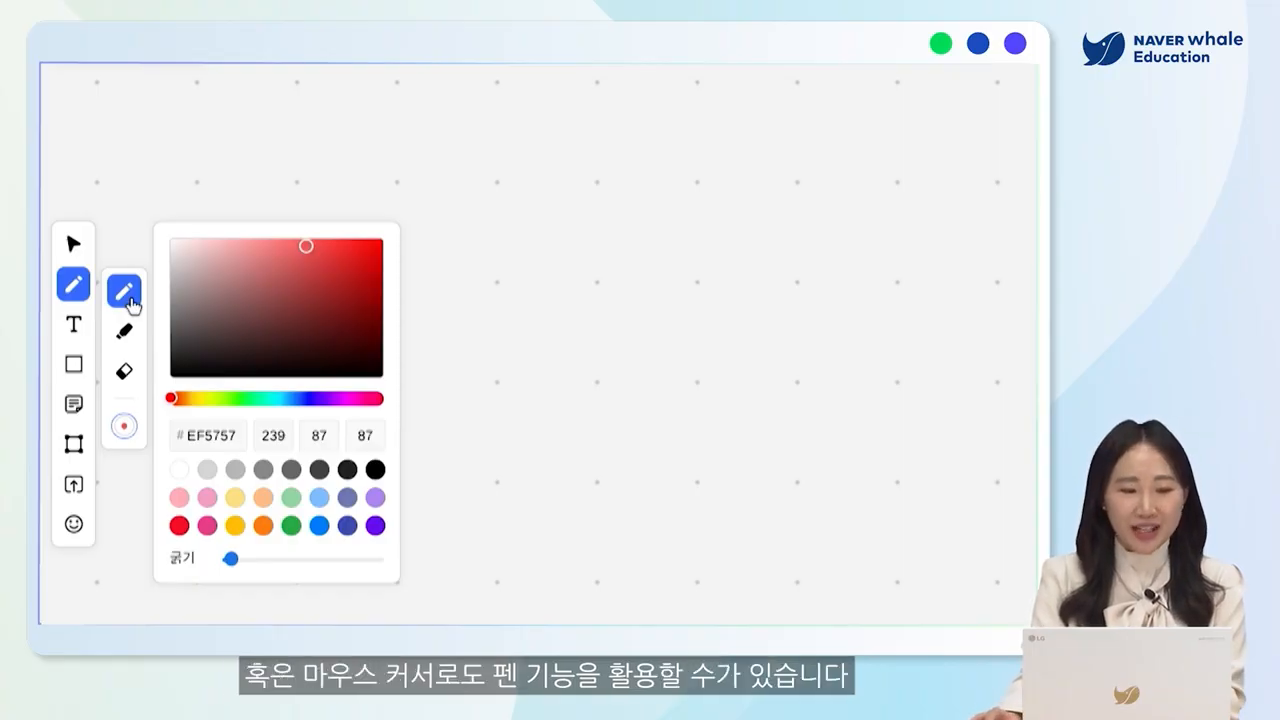
left_click(312, 400)
mouse_move(458, 294)
left_mouse_down()
mouse_move(860, 254)
mouse_move(1035, 270)
left_mouse_up()
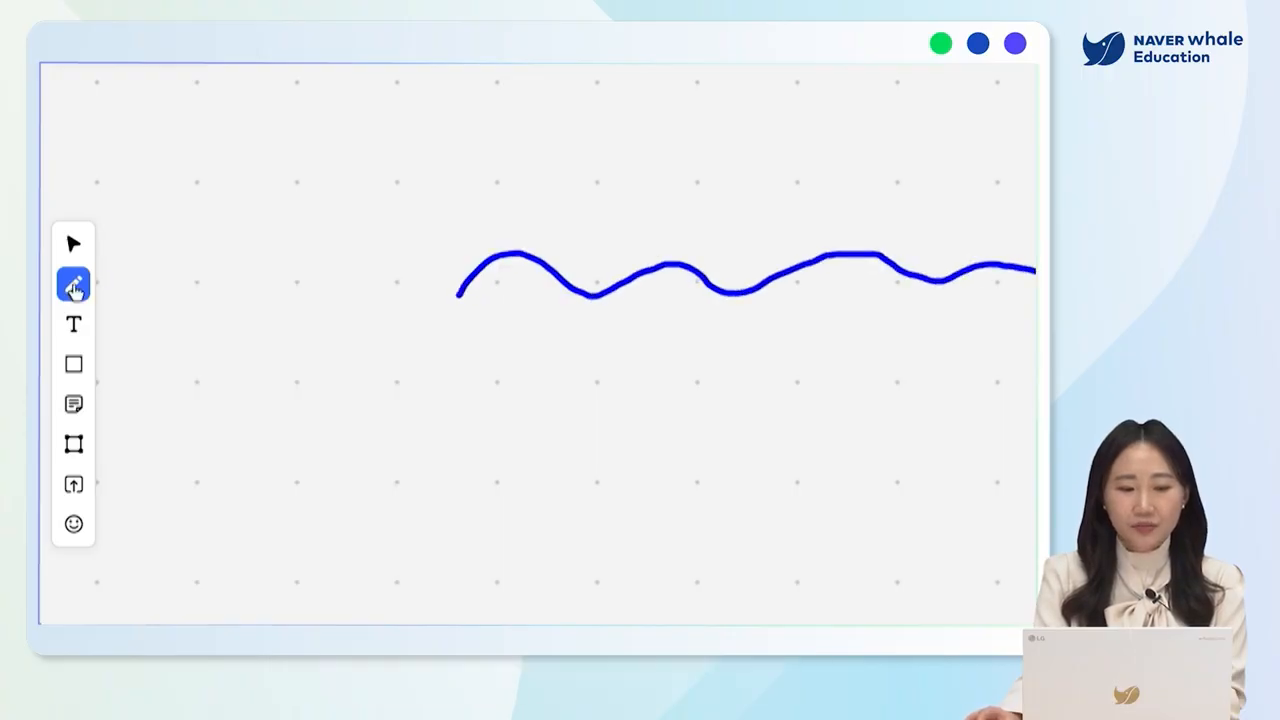
Step: Increase the pen thickness to about two thirds of its range and draw a thick blue wavy line below the thin one
left_click(73, 286)
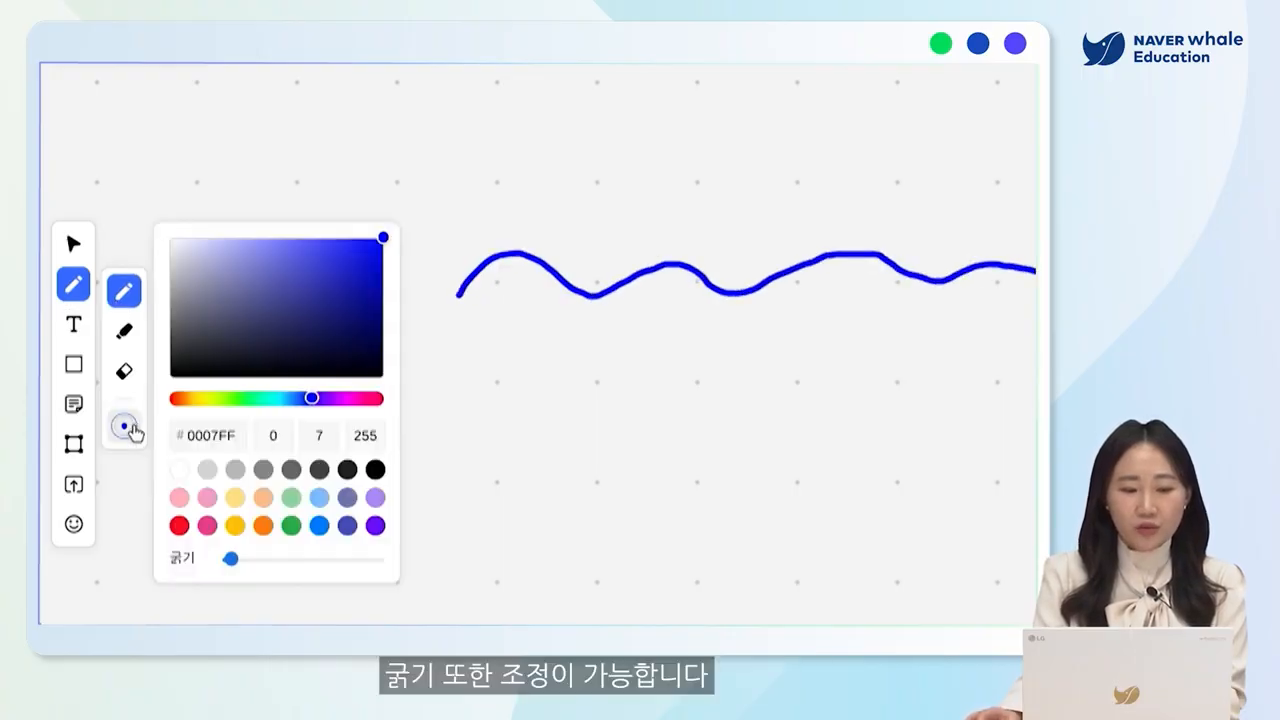
left_click_drag(234, 564, 272, 570)
mouse_move(458, 436)
left_mouse_down()
mouse_move(674, 440)
mouse_move(1030, 414)
left_mouse_up()
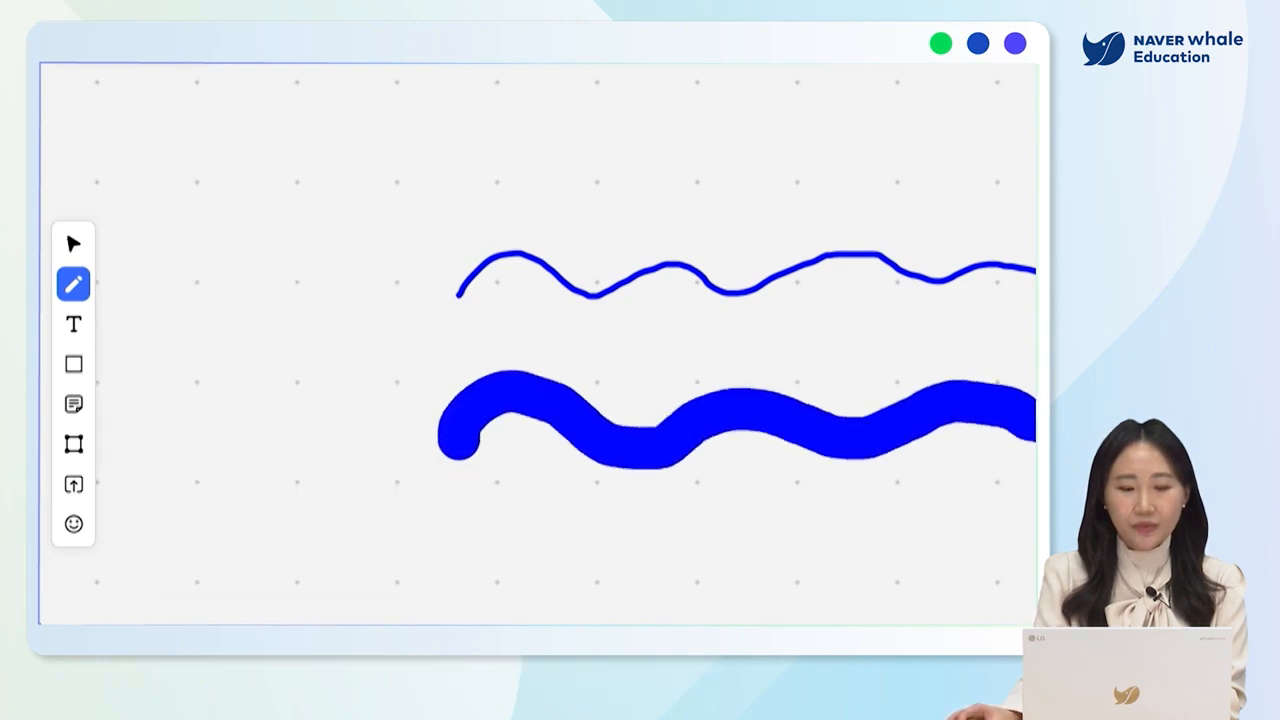
Step: Highlight the thin blue wavy line with a straight horizontal stroke of the light orange #FEBE8A highlighter
left_click(73, 286)
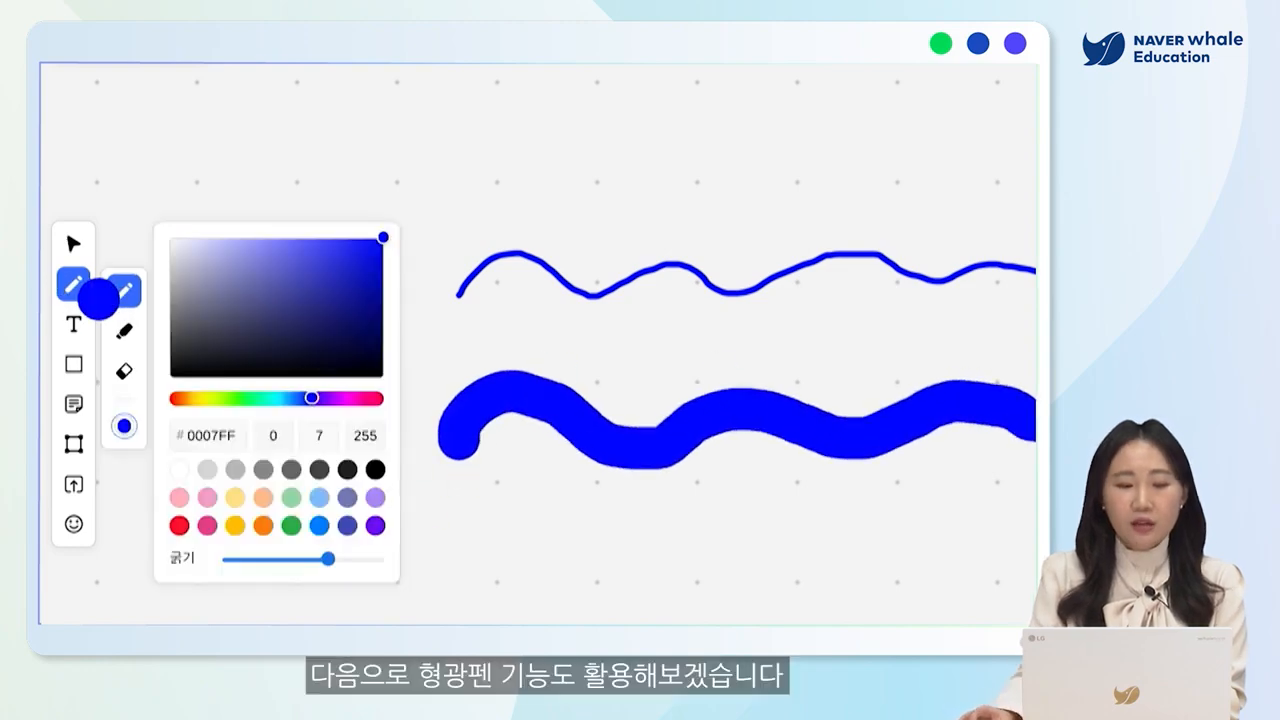
left_click(121, 338)
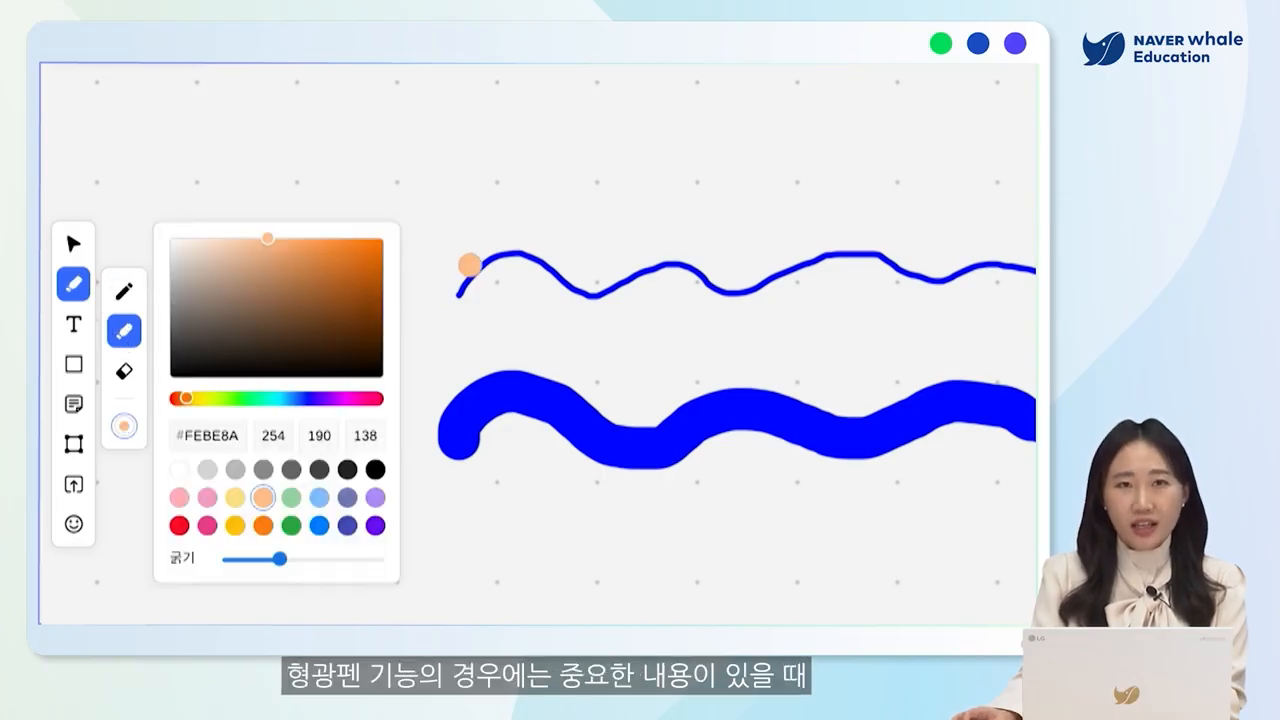
left_click_drag(458, 271, 990, 266)
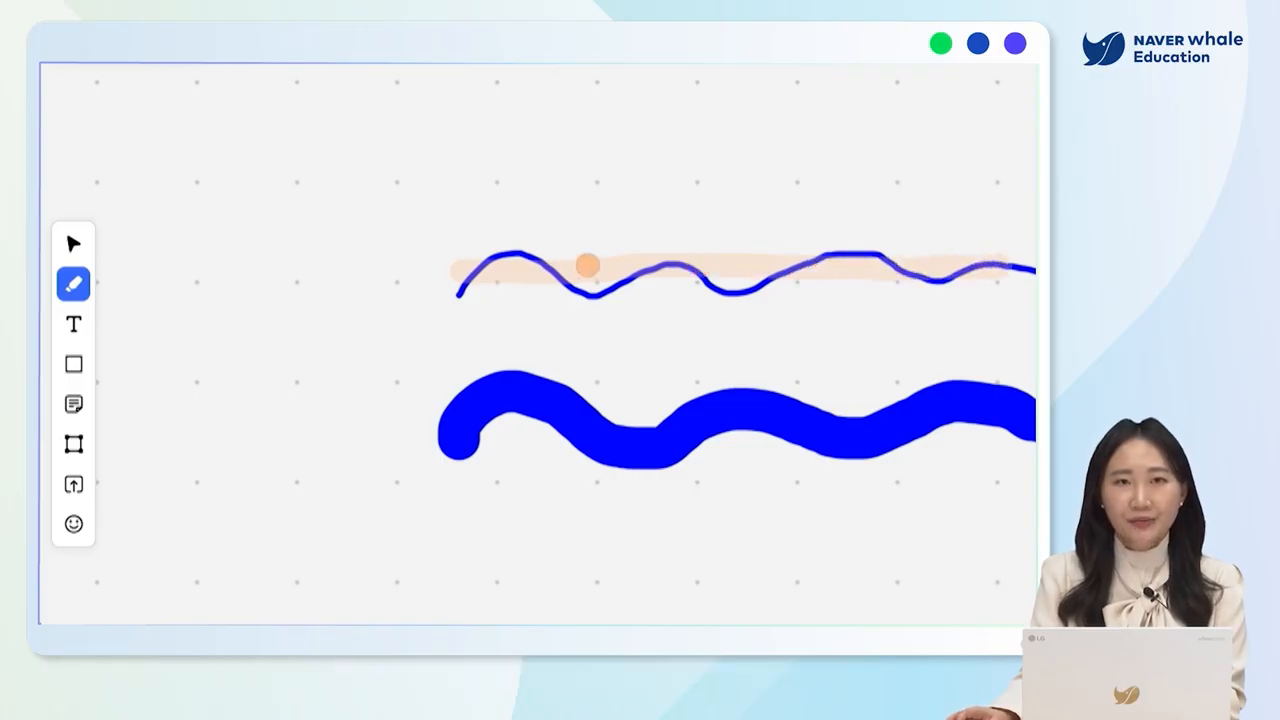
Step: Erase the thin blue line, the orange highlighter stroke and the thick blue line with the eraser
left_click(76, 292)
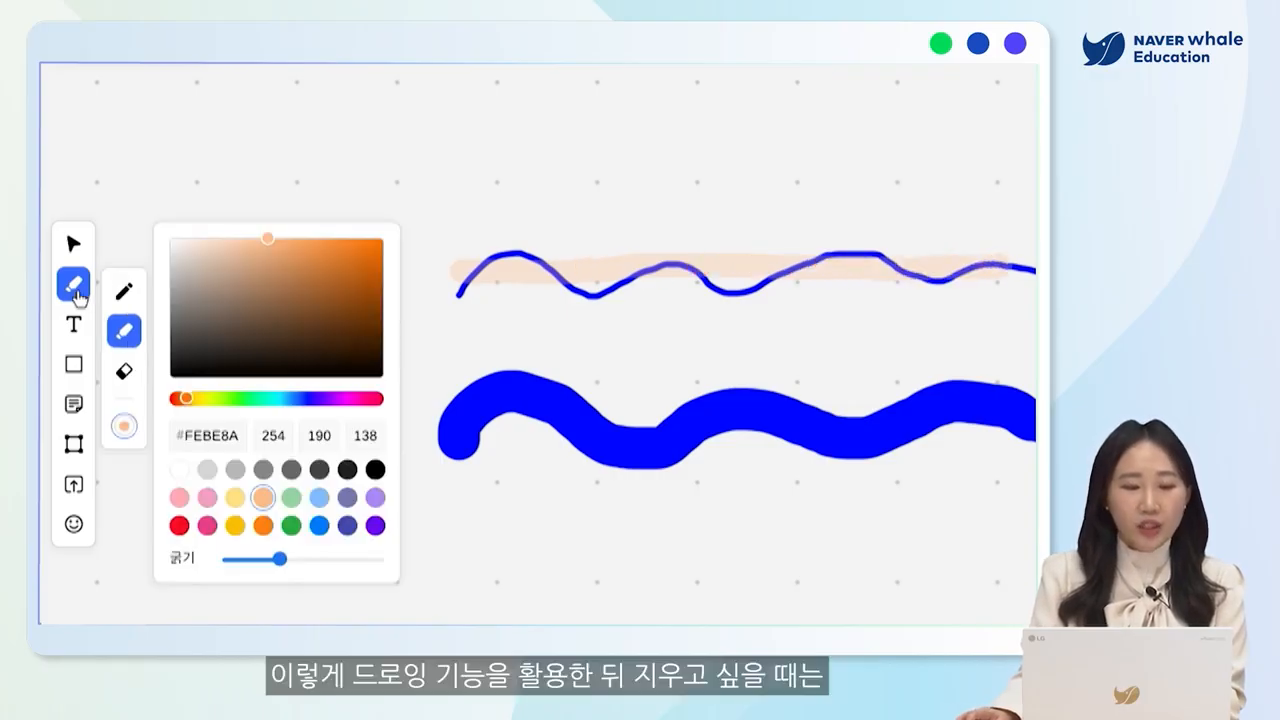
left_click(125, 380)
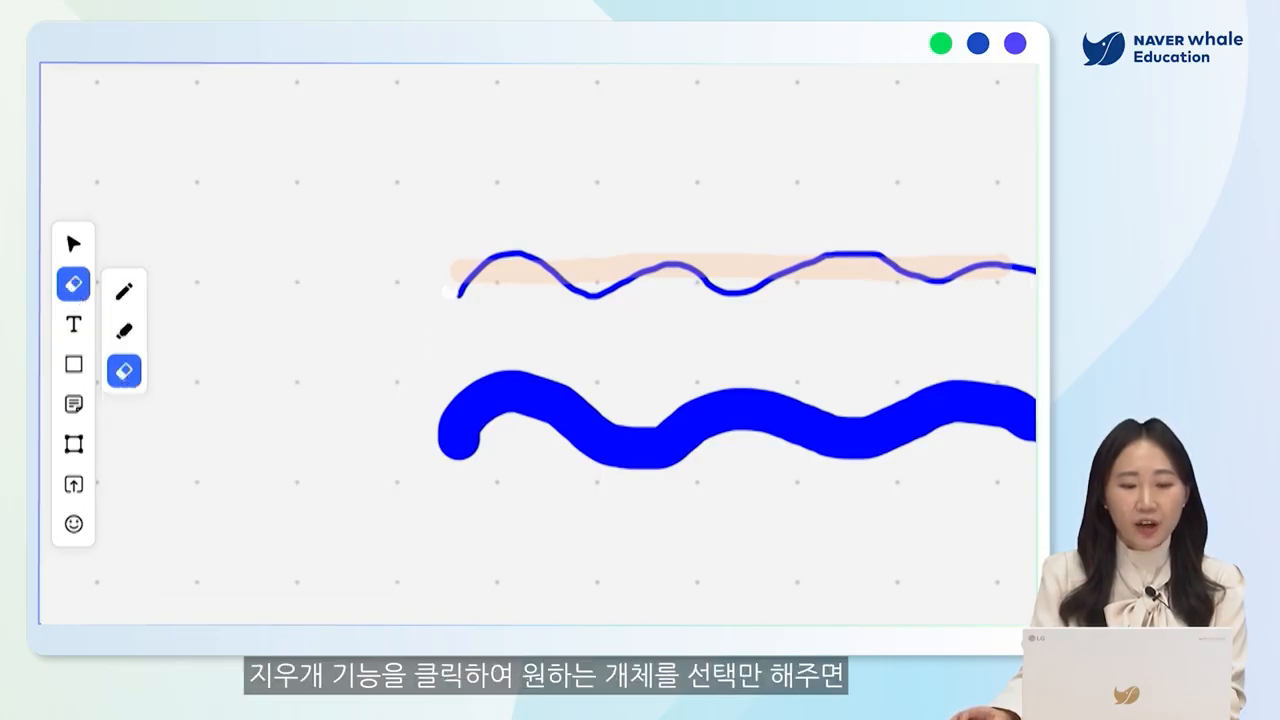
left_click(461, 295)
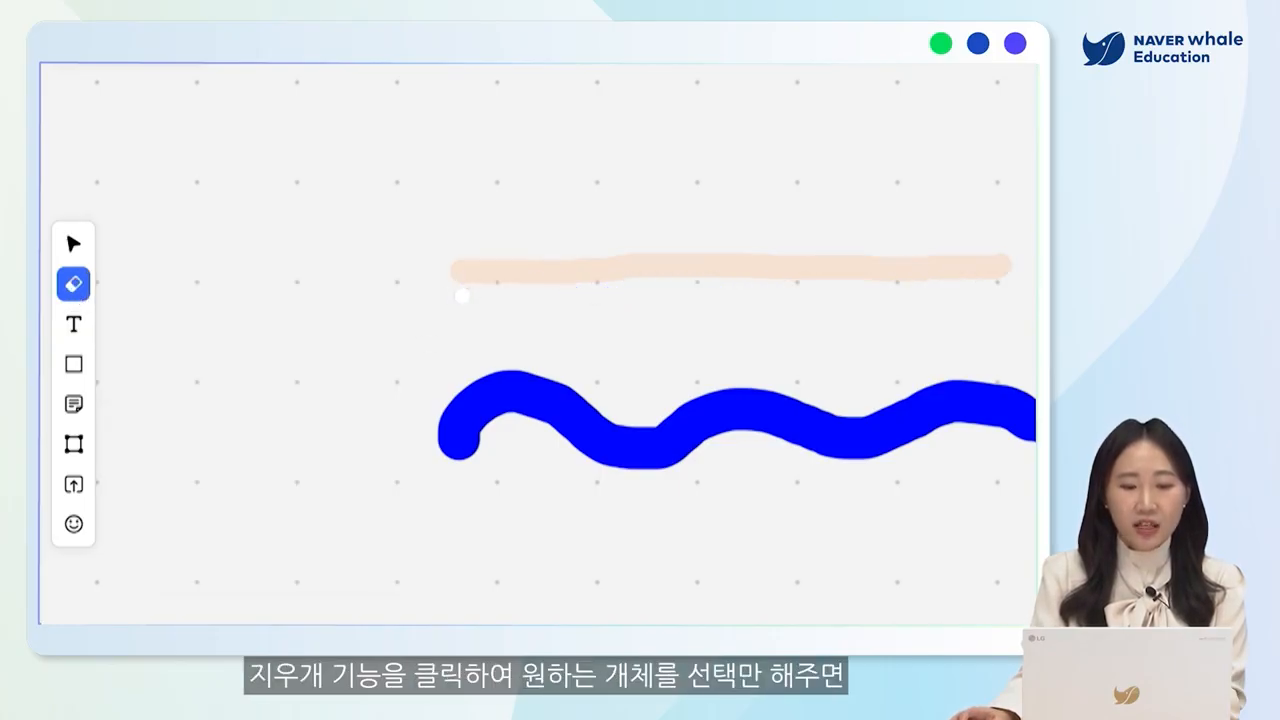
left_click(489, 277)
left_click(491, 389)
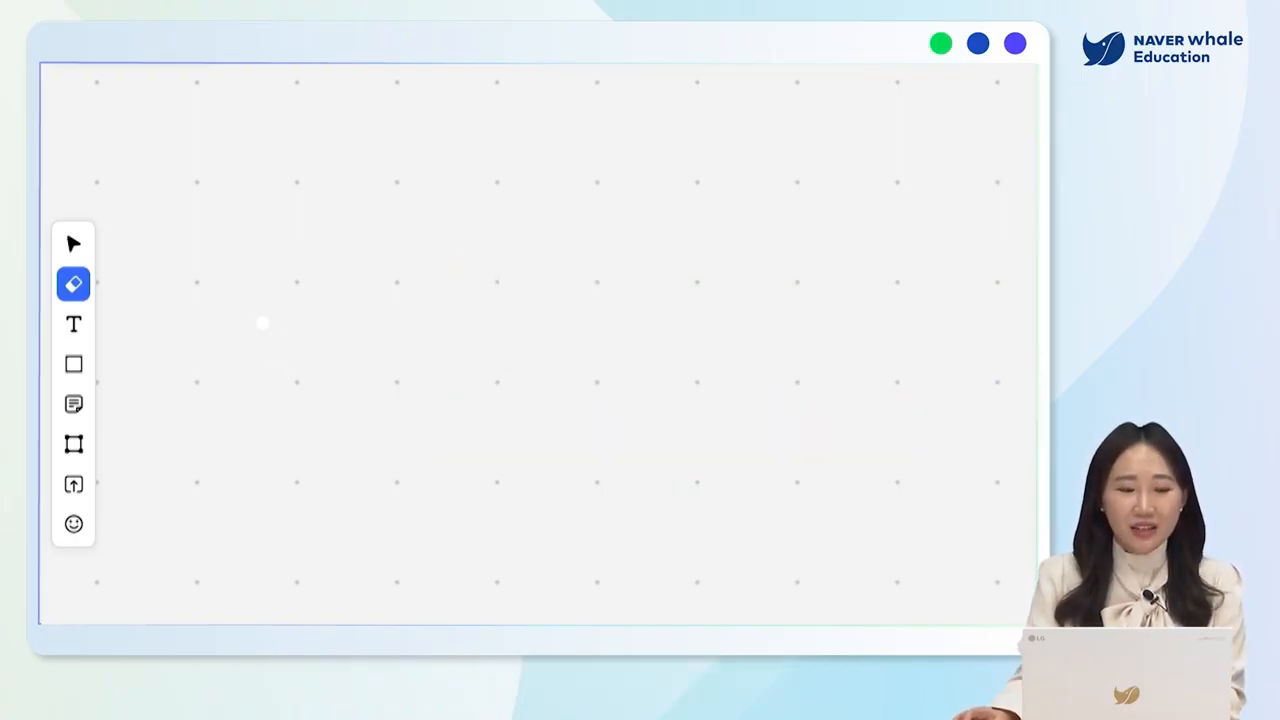
Step: Add a text box on the empty board containing "학습목표"
left_click(72, 334)
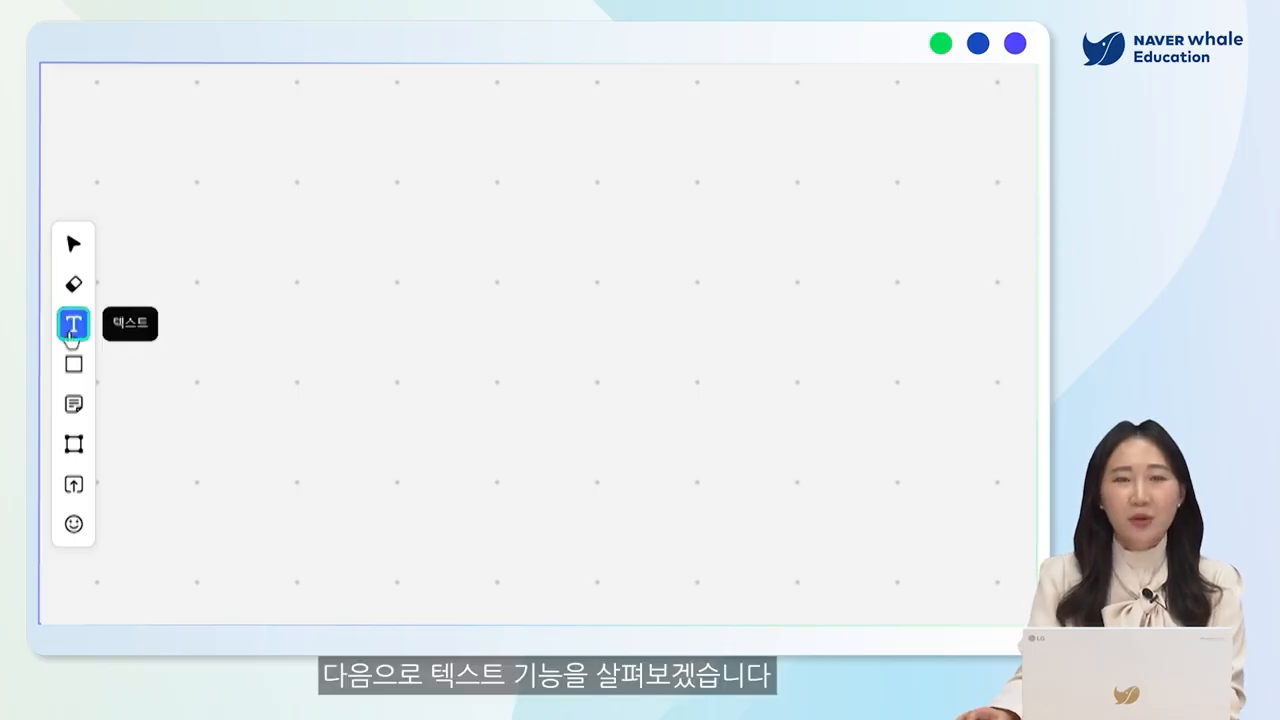
left_click(470, 288)
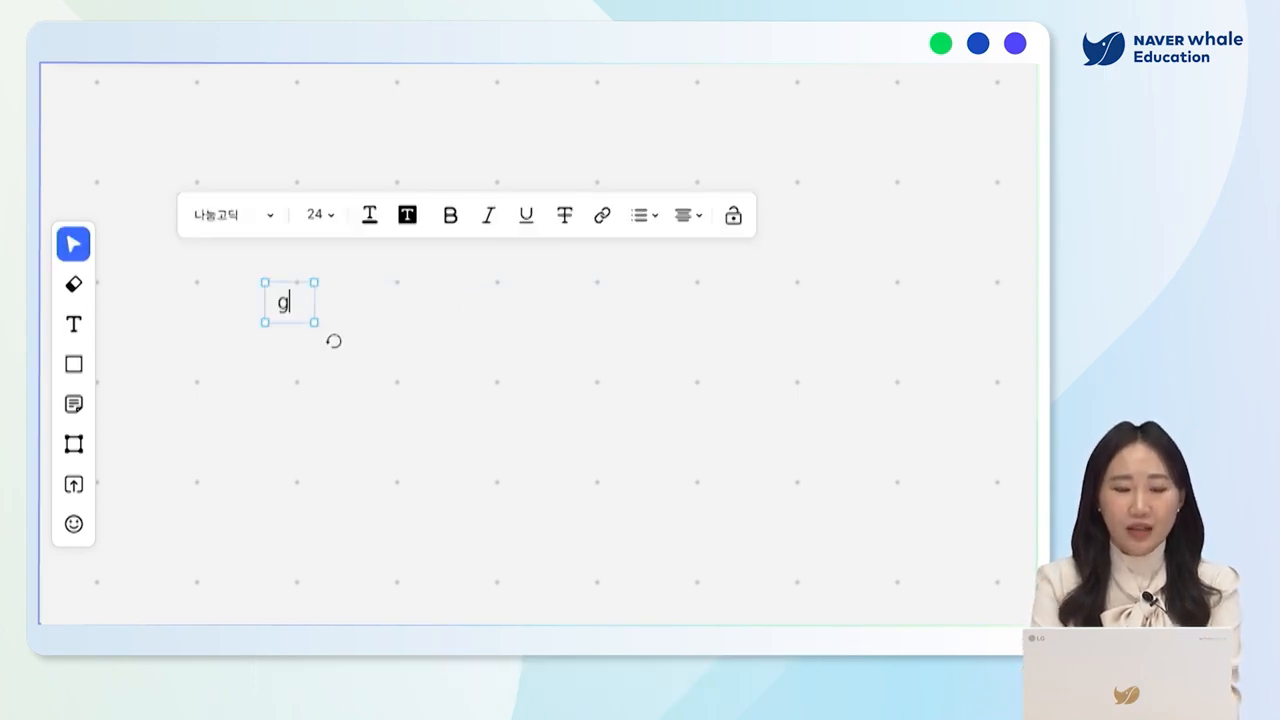
type("g")
key("BackSpace")
key("Hangul")
type("학습목표")
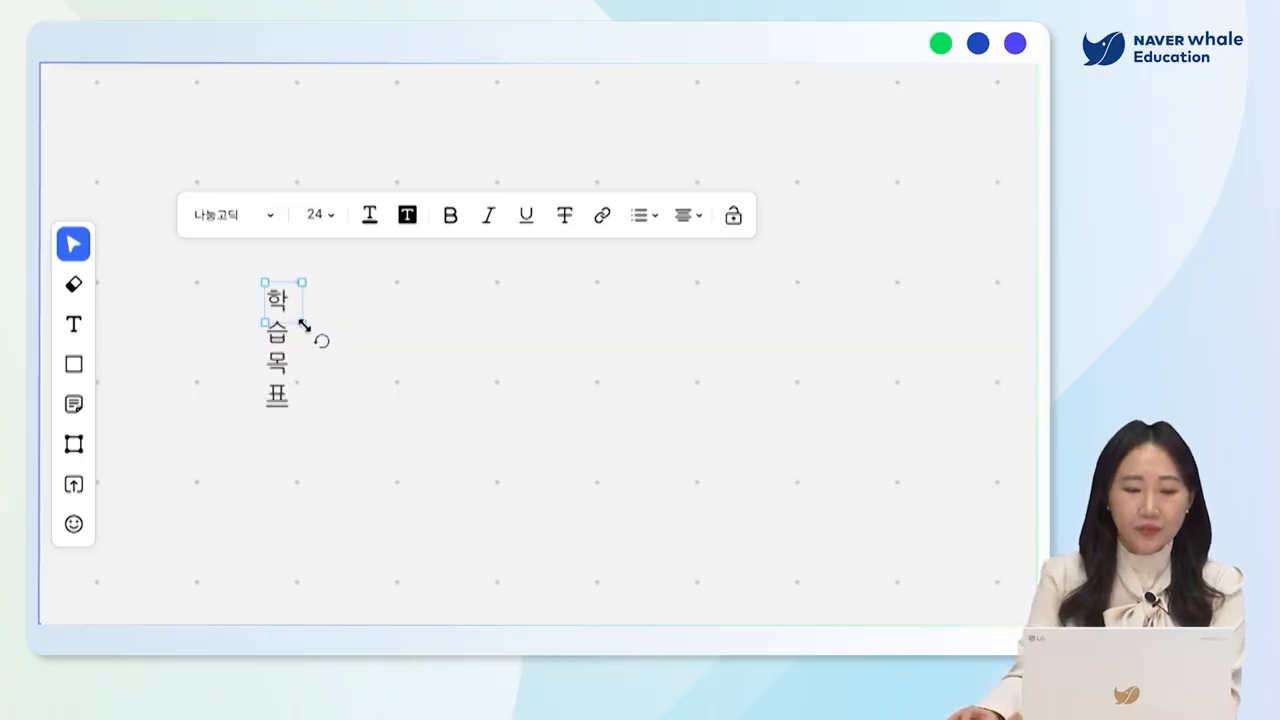
Step: Widen the text box across the board and complete its text as "학습목표: 들에 사는 사람들의 생활모습을 설명할 수 있다."
left_click_drag(303, 325, 743, 309)
left_click_drag(397, 323, 1032, 324)
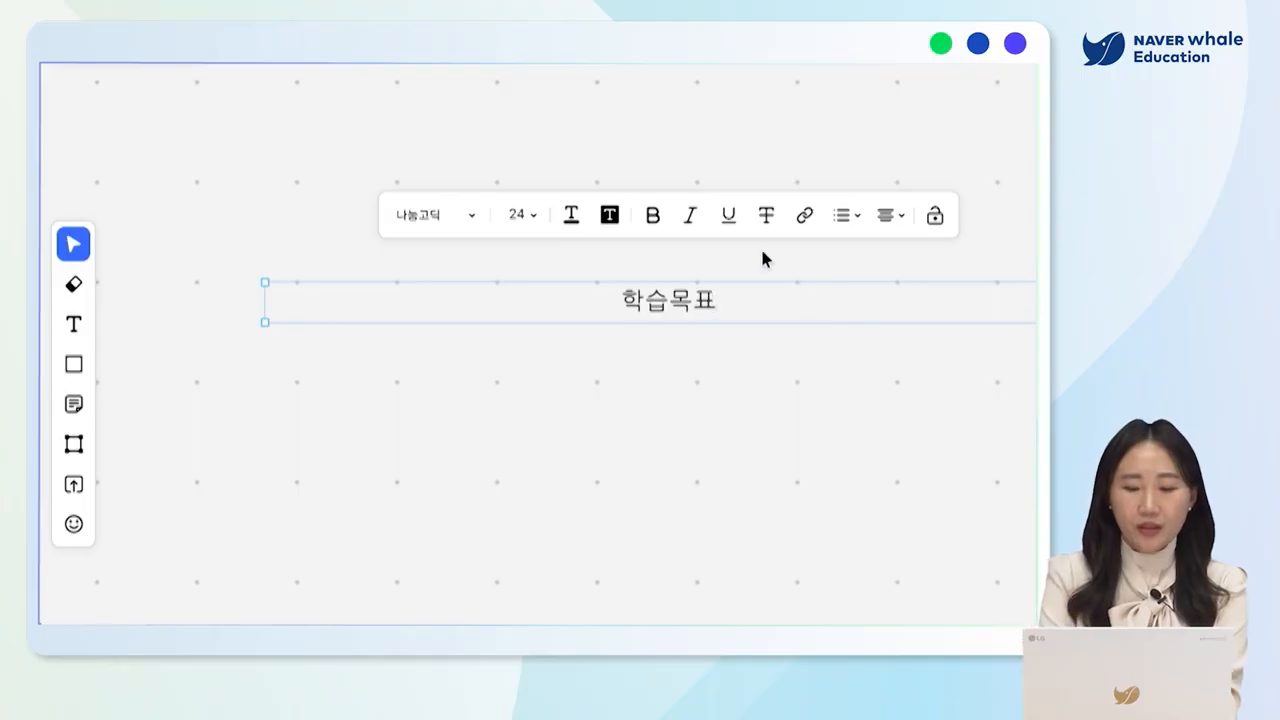
type(": 들에 사는 ㅅ")
type("사람들의 생활모습")
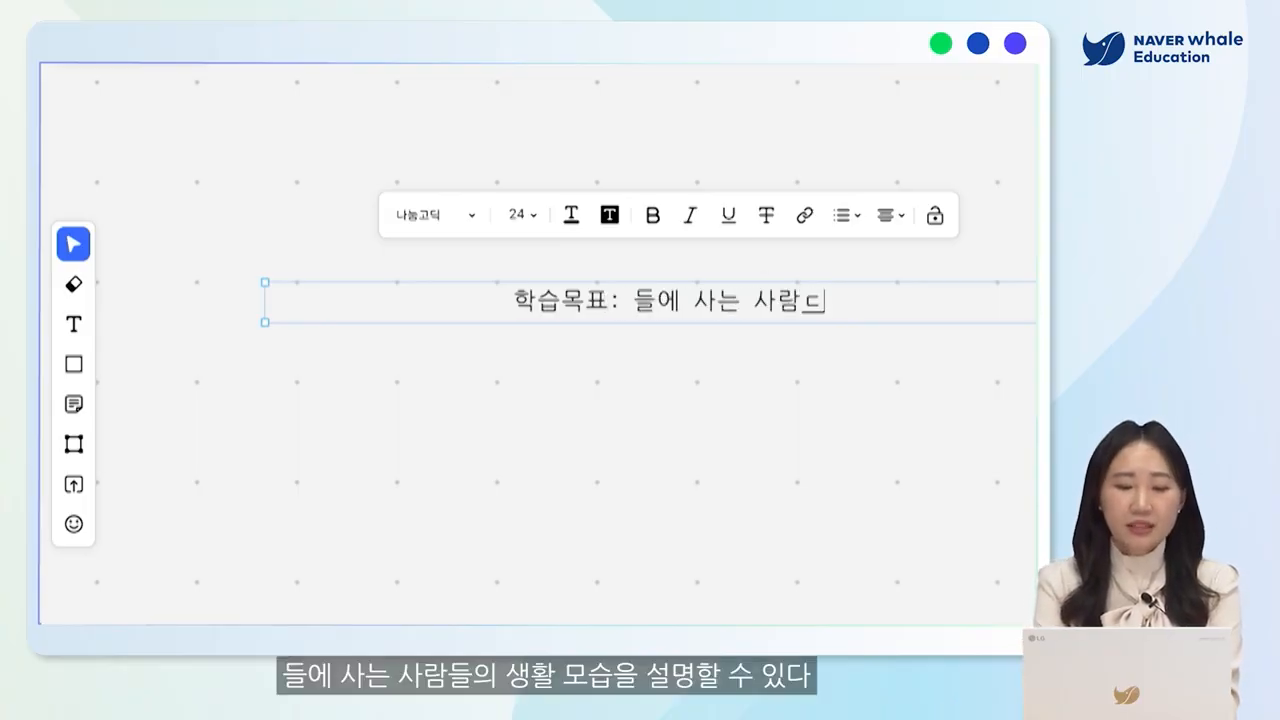
type("을 설명할 수 있다.")
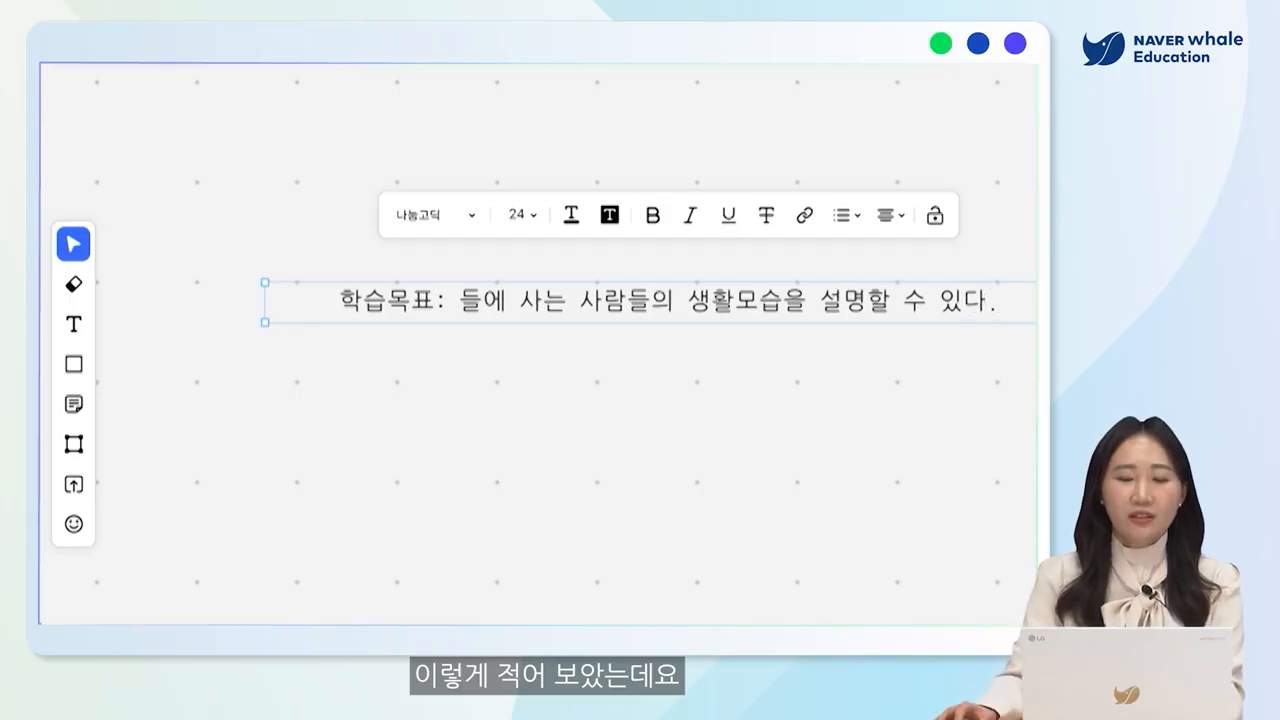
Step: Format the learning-objective text with the 굴림체 font, size 28 and red text colour
left_click(464, 216)
left_click(455, 262)
left_click(518, 215)
left_click(517, 379)
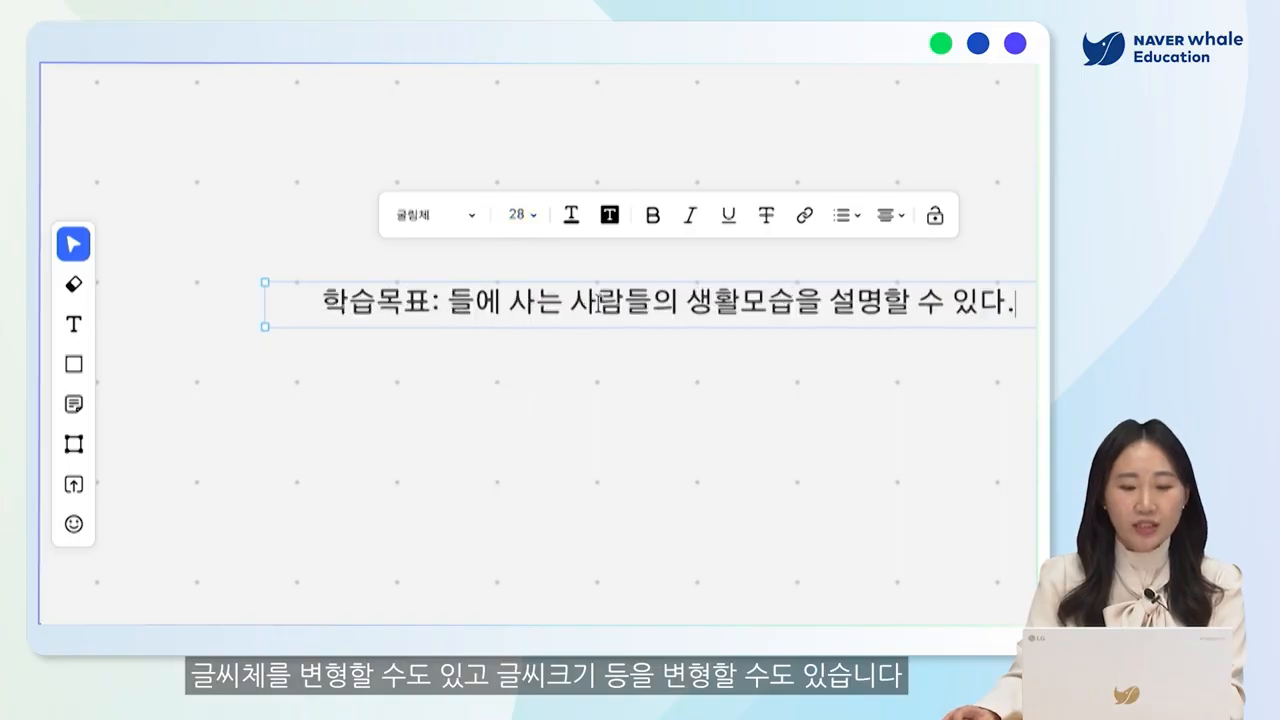
left_click(572, 215)
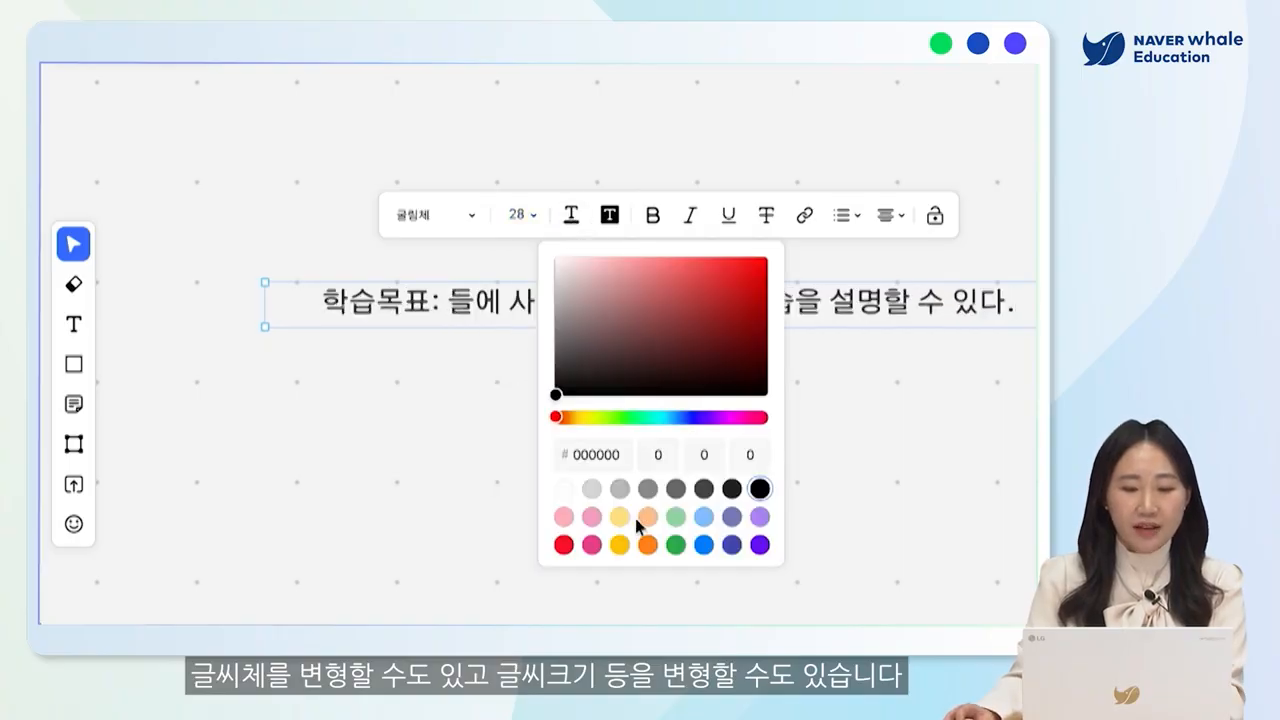
left_click(566, 547)
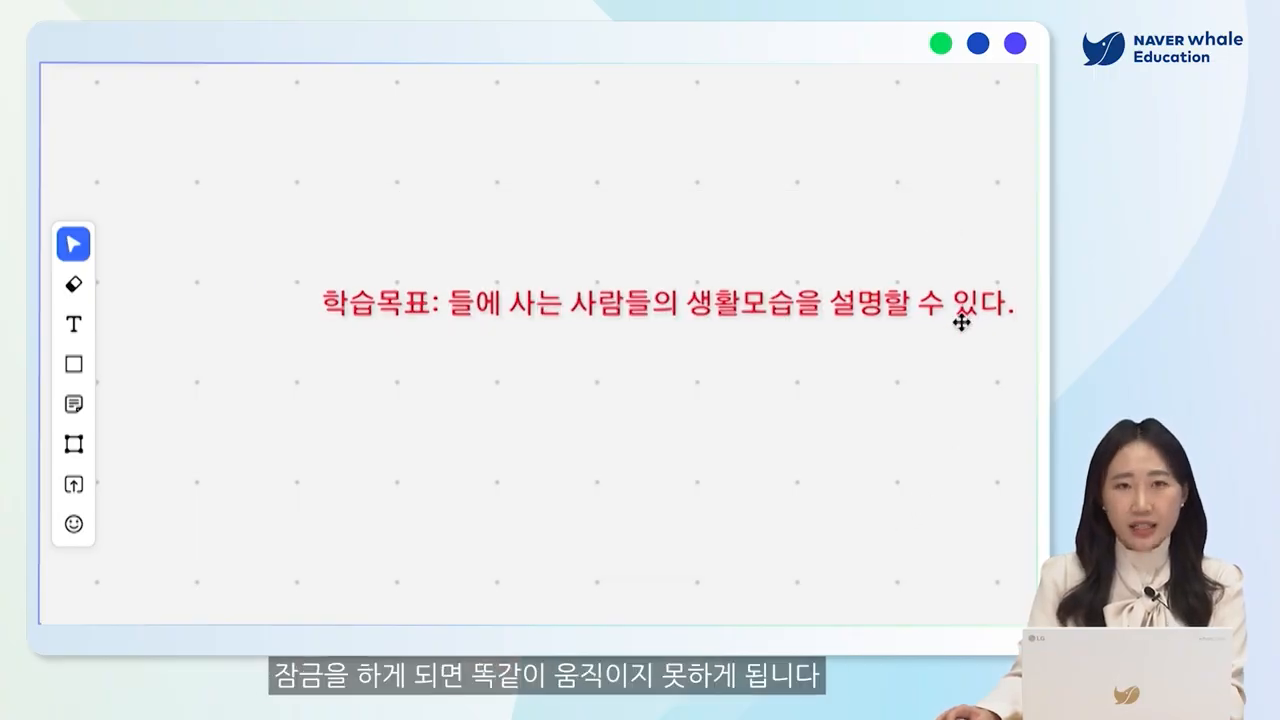
Step: Delete the red learning-objective text box from the board
left_click_drag(977, 303, 1036, 311)
left_click(668, 217)
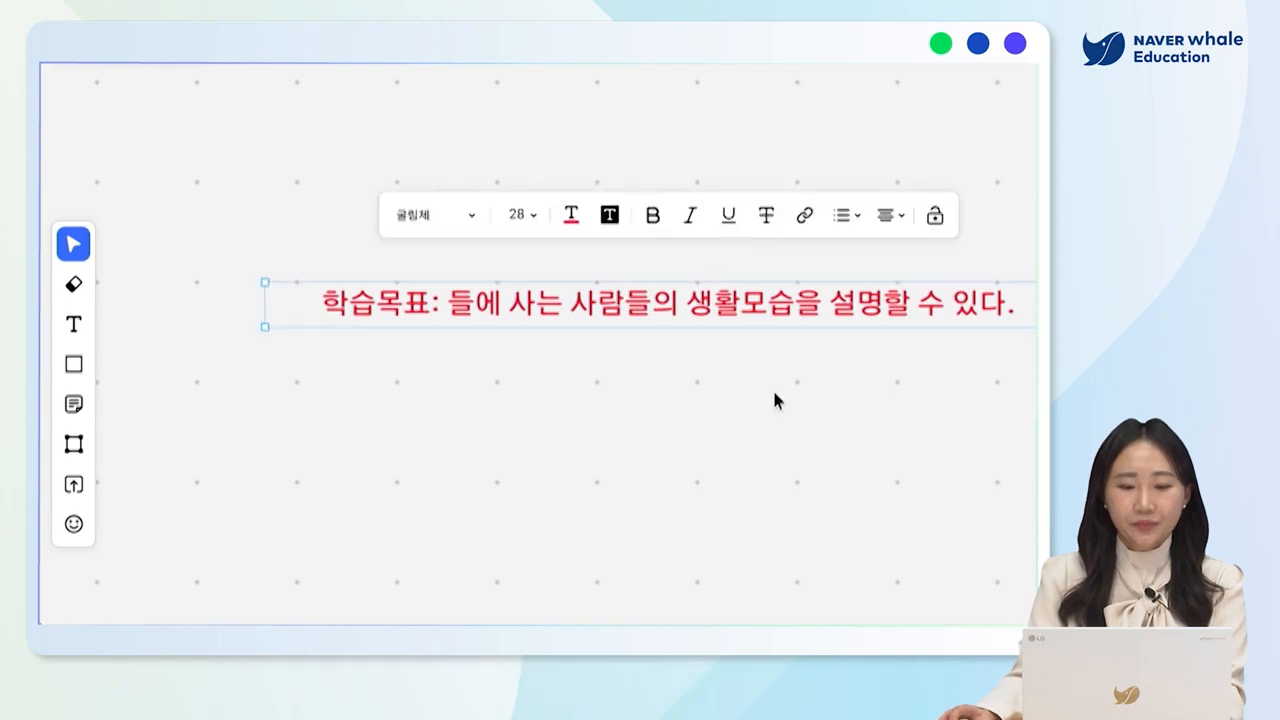
right_click(742, 300)
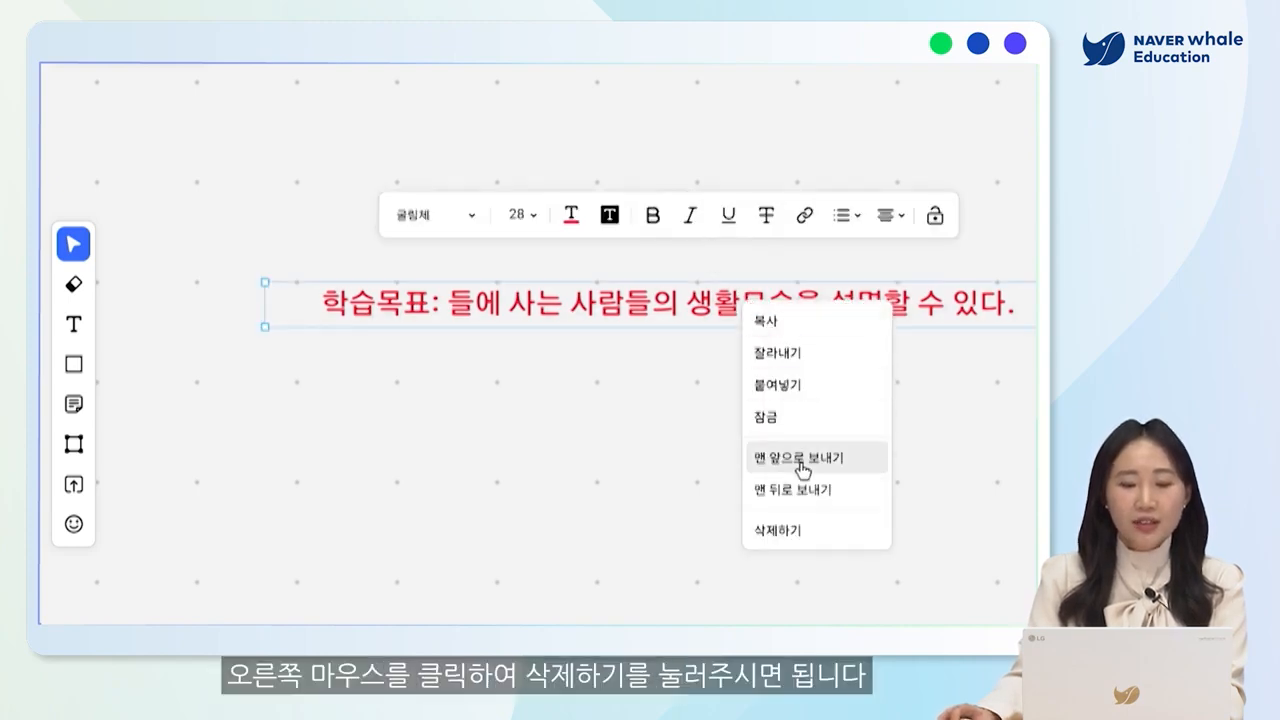
left_click(806, 541)
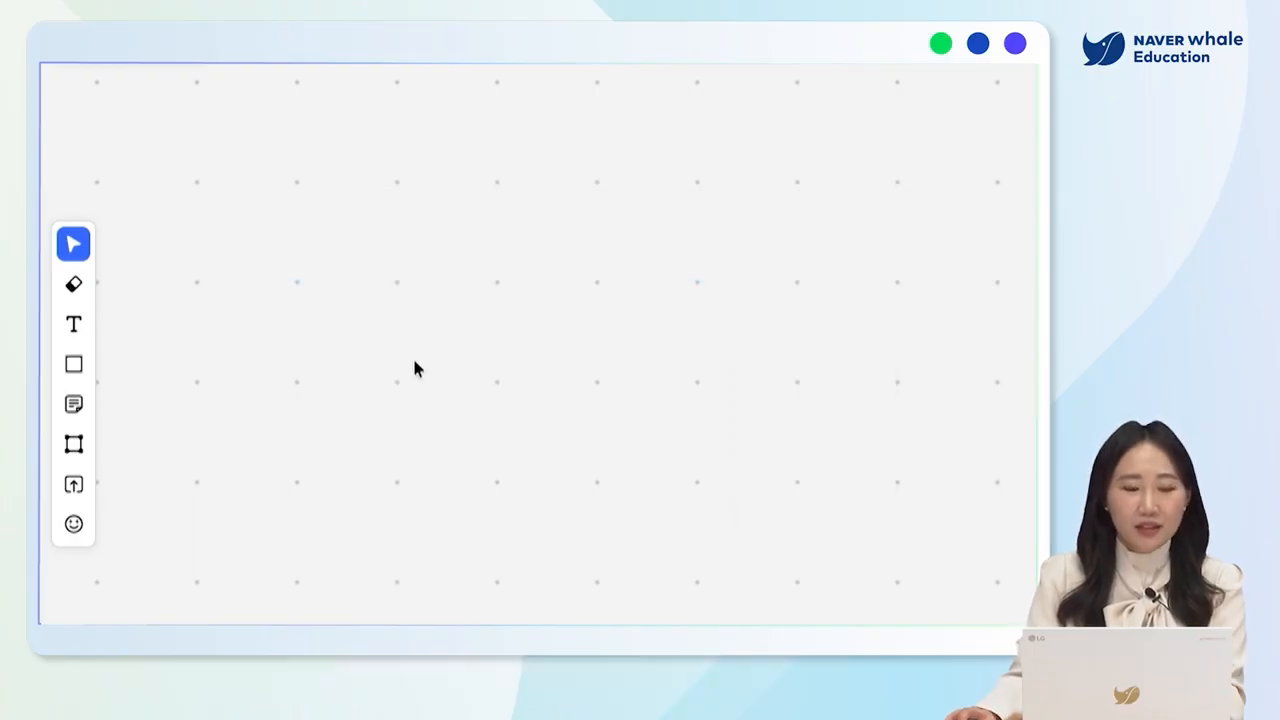
Step: Draw a large rounded rectangle in the middle of the board and fill it with light yellow
left_click(74, 367)
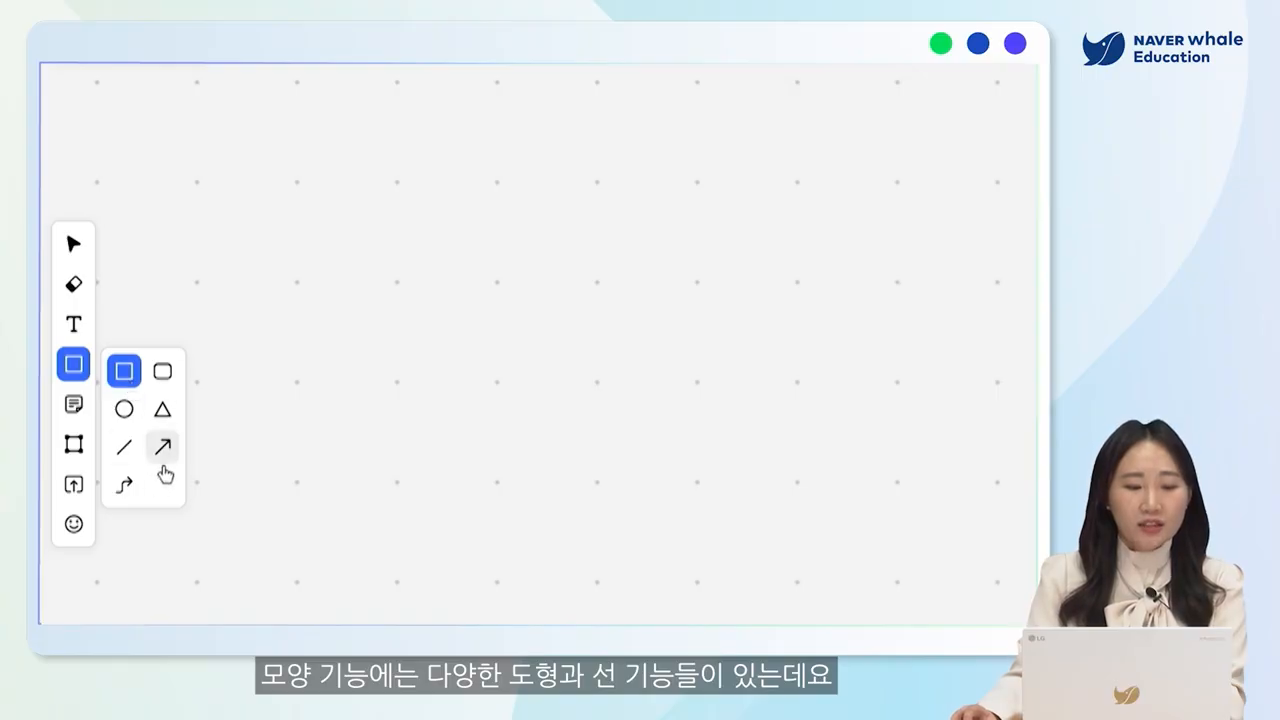
left_click(163, 373)
left_click_drag(303, 208, 879, 513)
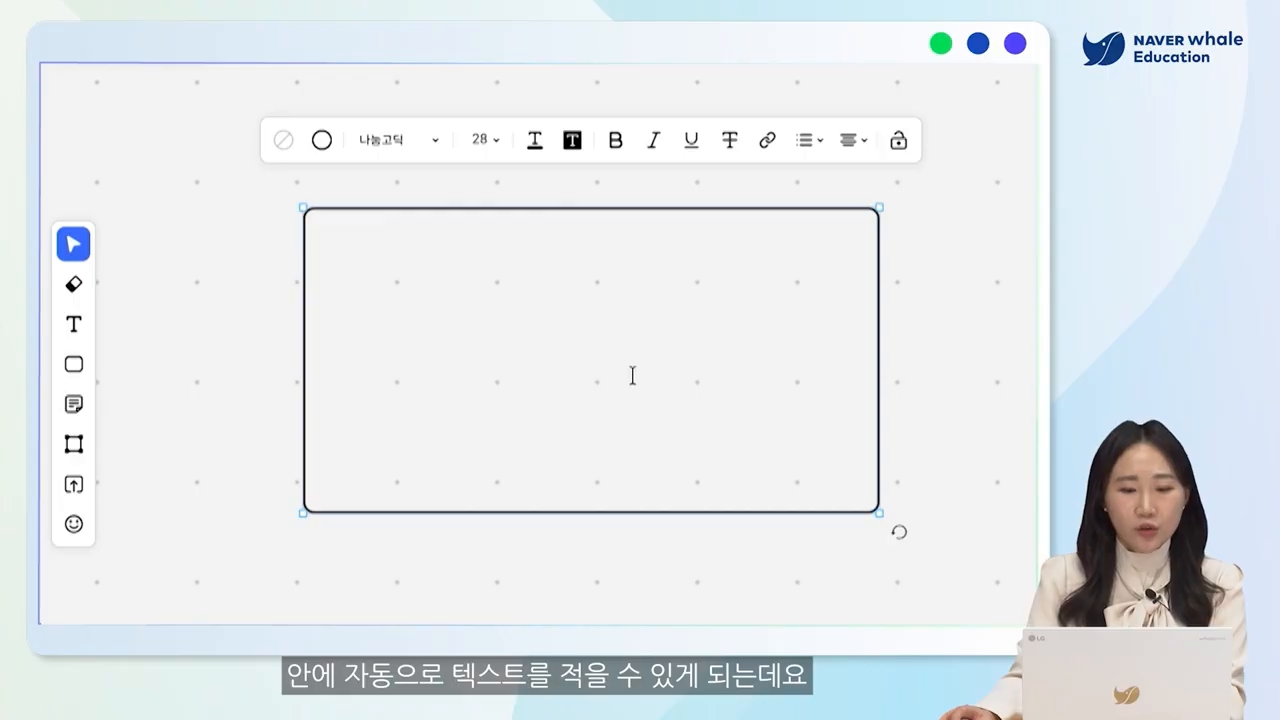
left_click(285, 144)
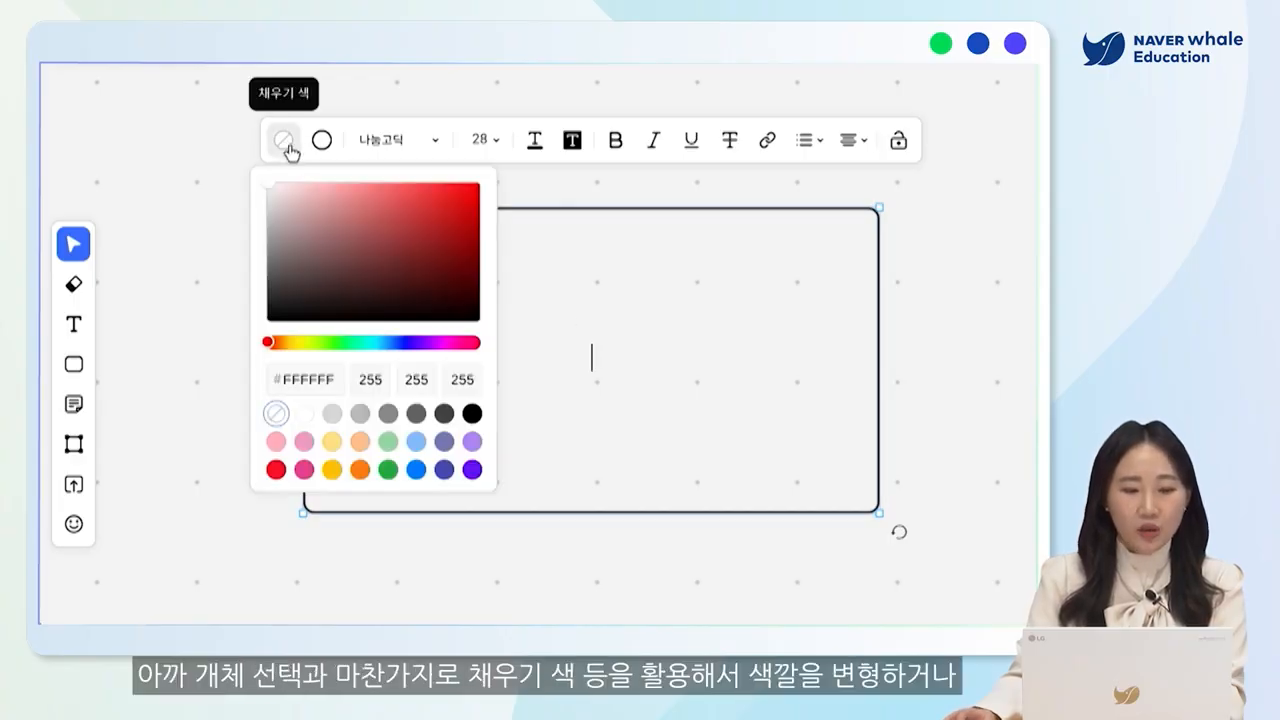
left_click(332, 444)
left_click(1014, 369)
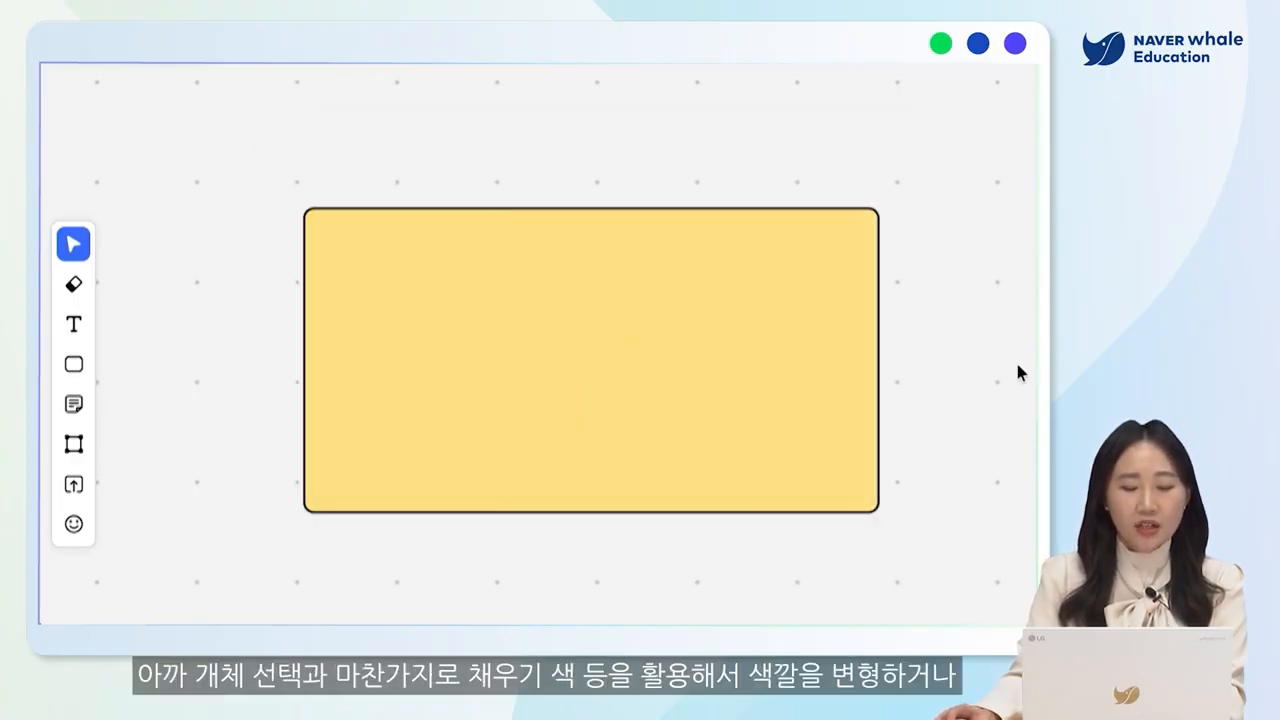
Step: Delete the light yellow rounded rectangle from the board
left_click(718, 334)
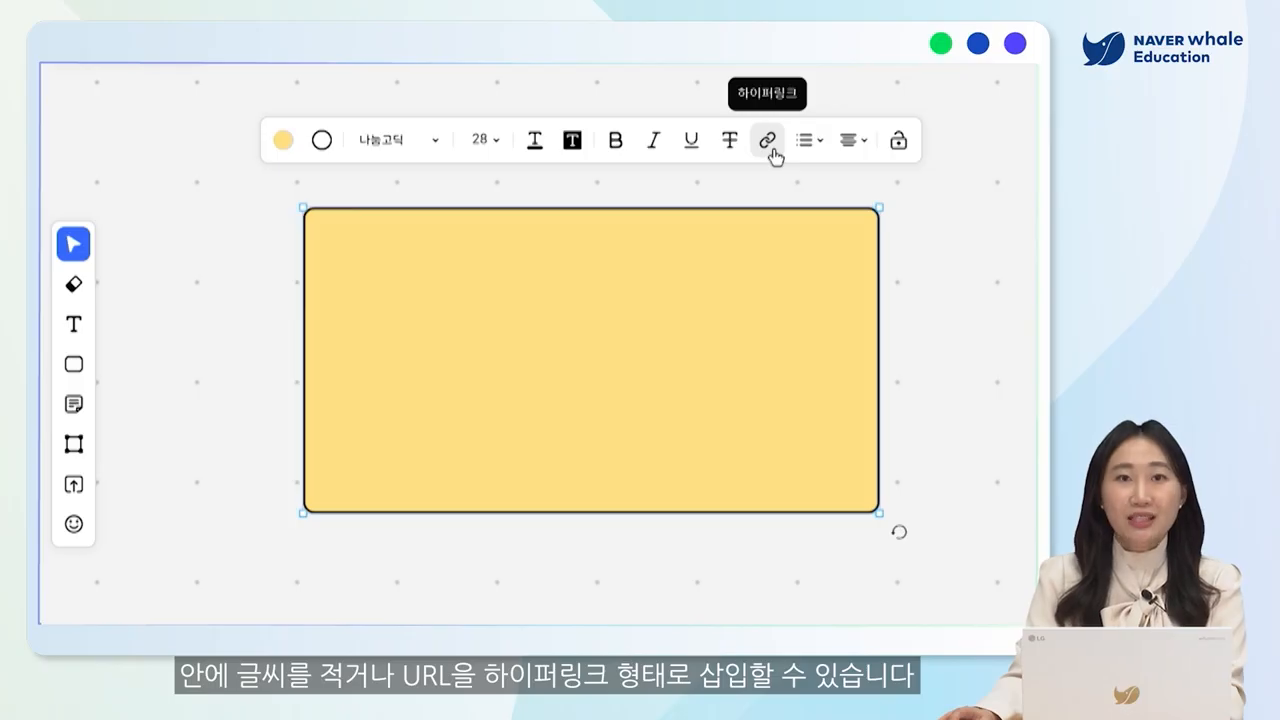
right_click(711, 246)
left_click(811, 470)
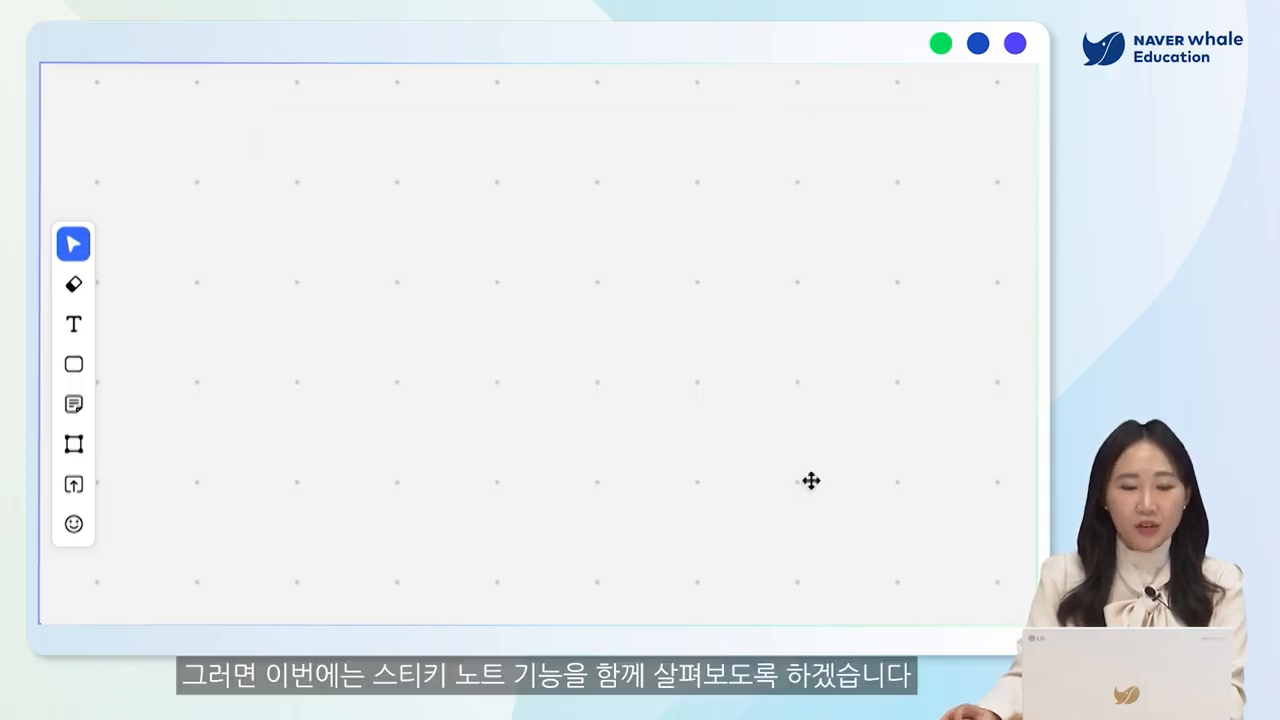
Step: Place a light pink sticky note on the board and enlarge it to nearly twice its size
left_click(73, 405)
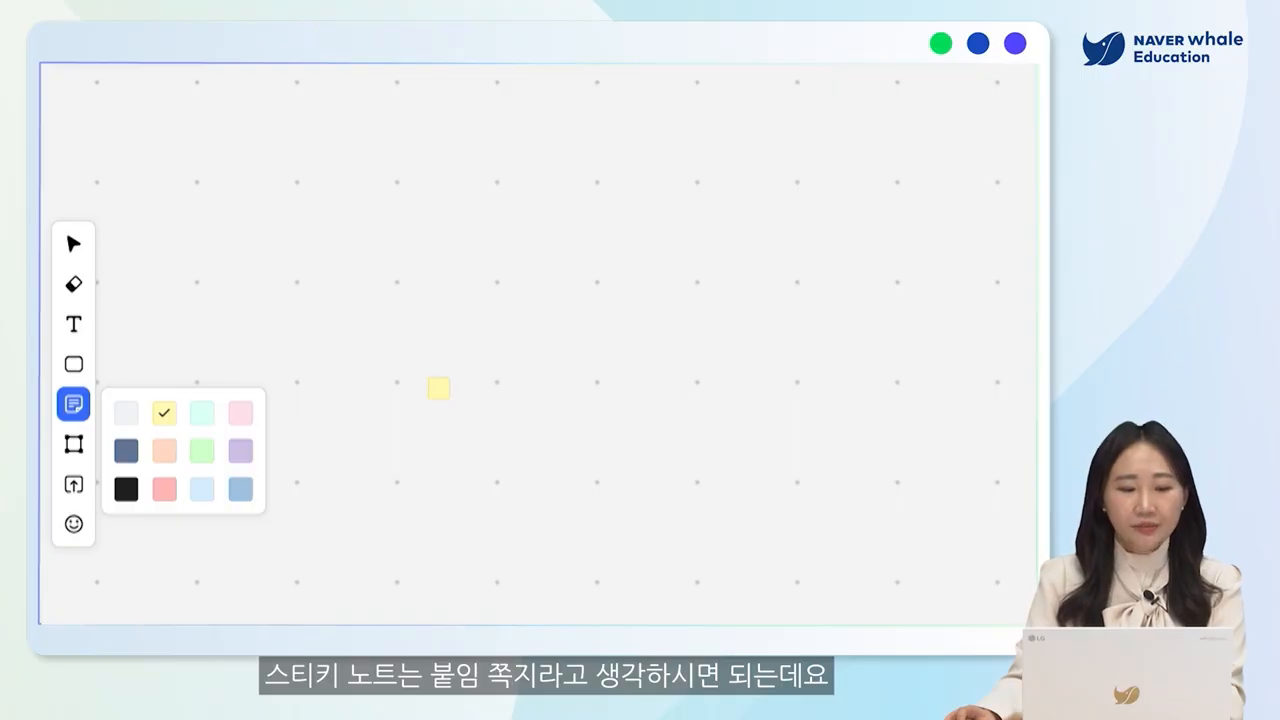
left_click(242, 414)
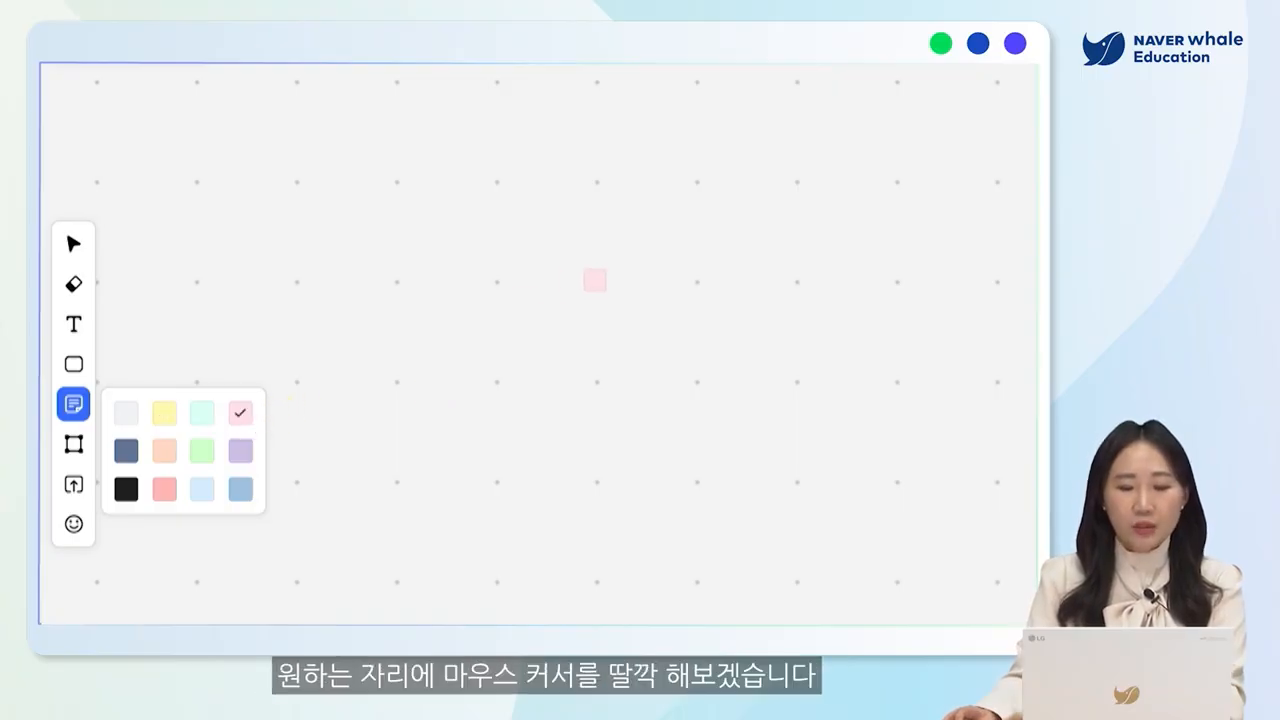
left_click(596, 281)
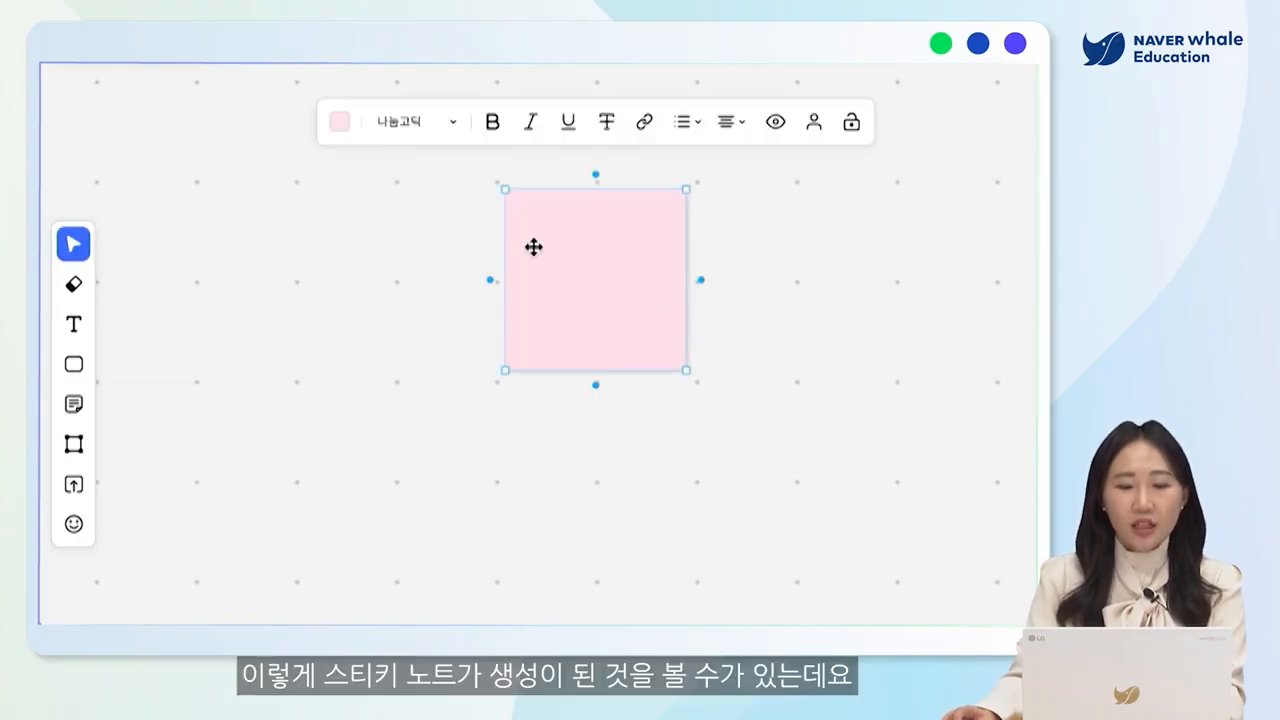
left_click(686, 378)
left_click_drag(646, 337, 744, 517)
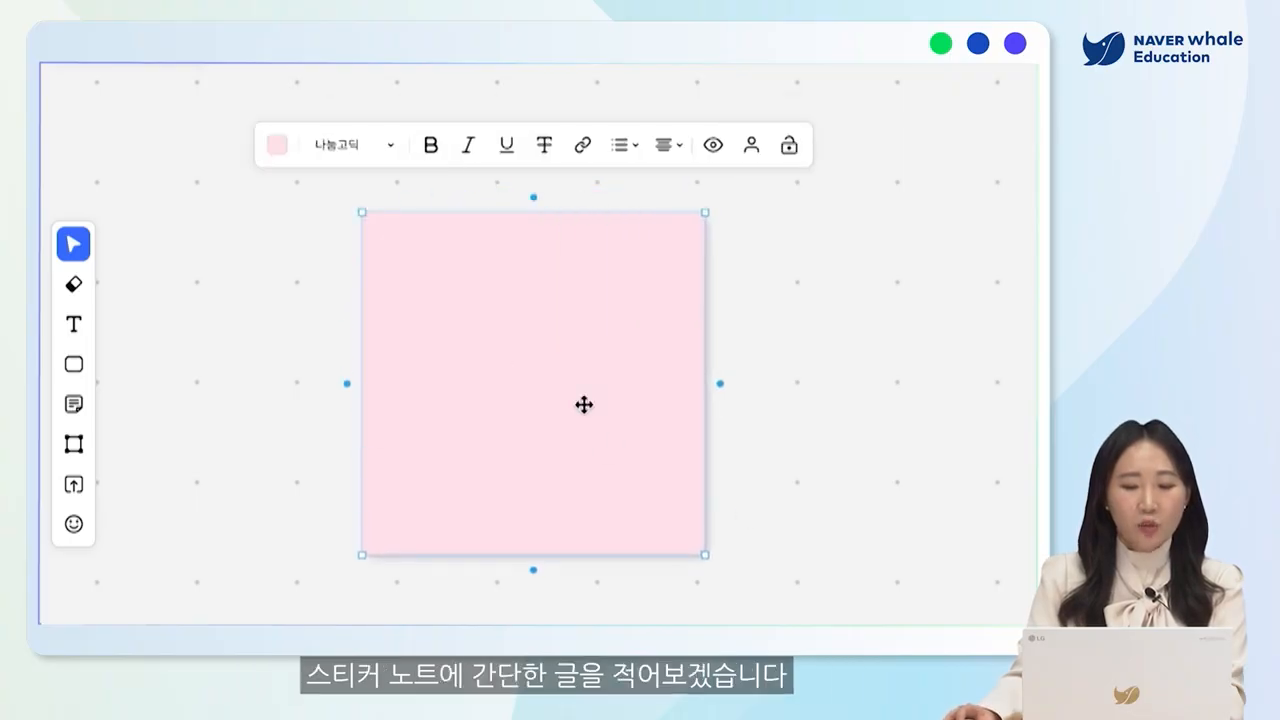
Step: Write "오늘의 학습 목표" in the pink sticky note
double_click(536, 373)
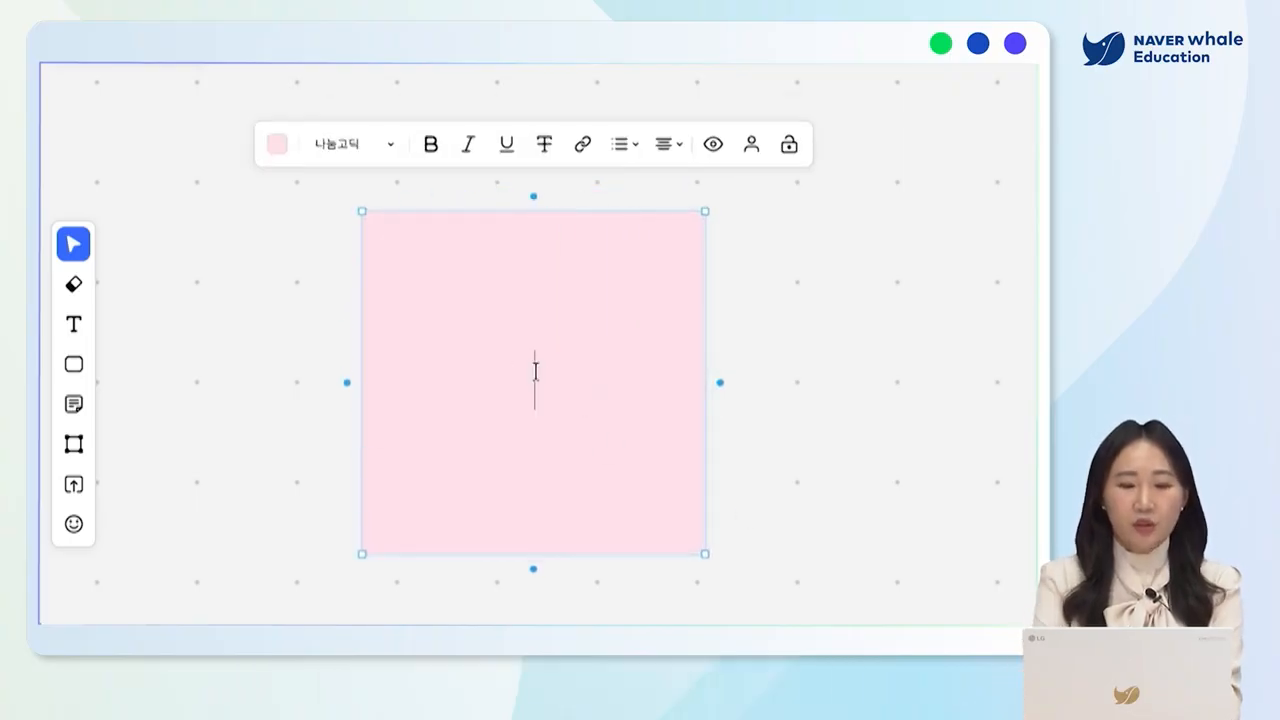
type("오느")
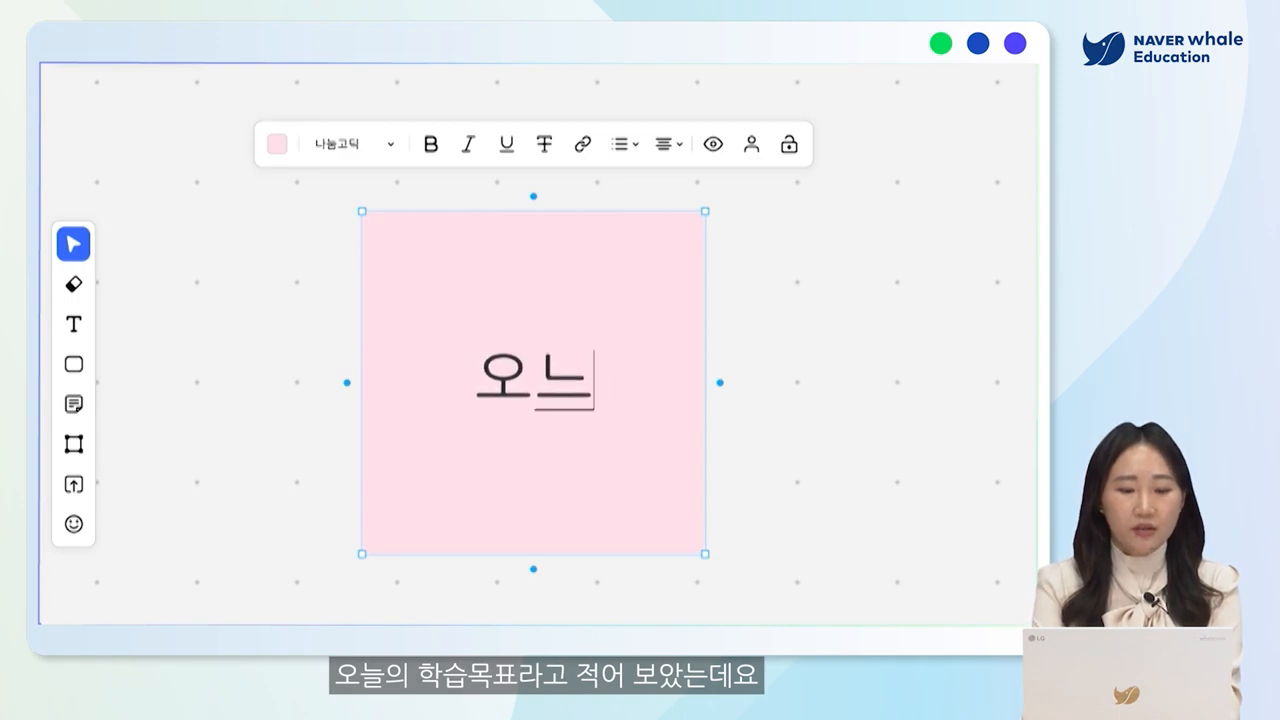
type("르이 학습 목표")
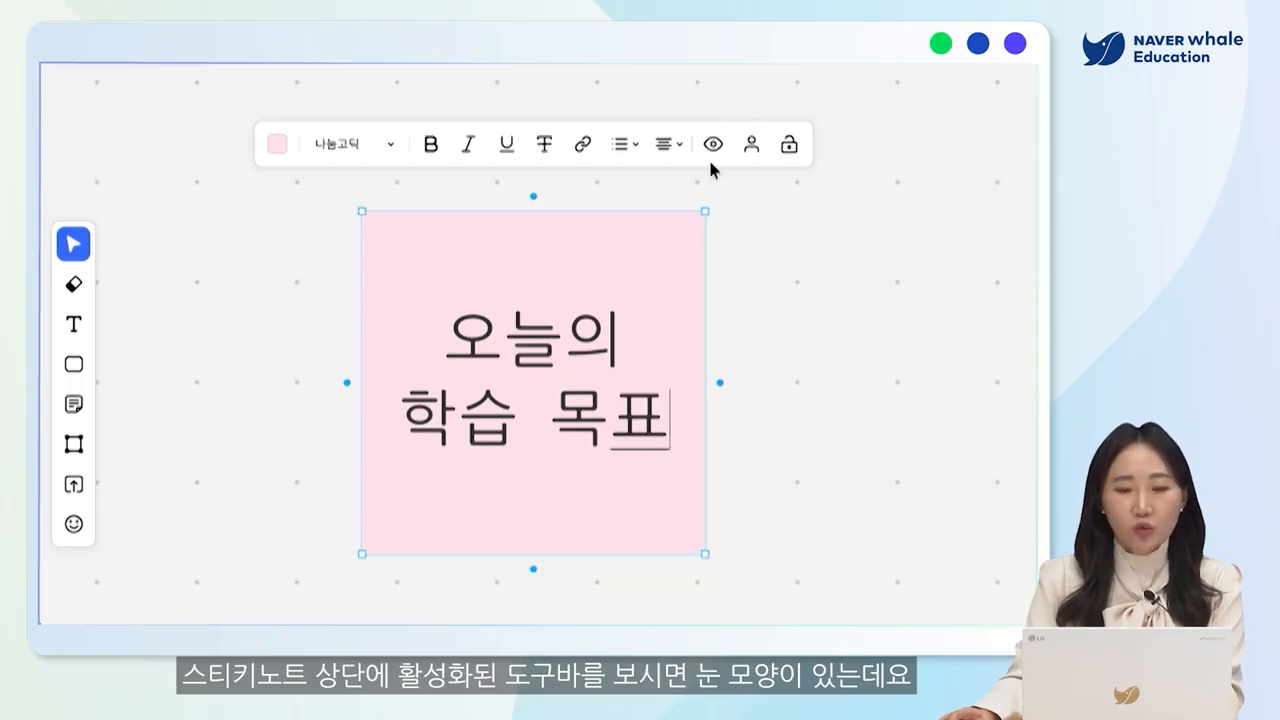
Step: Hide and reveal the pink sticky note's content, and toggle its author display
left_click(716, 152)
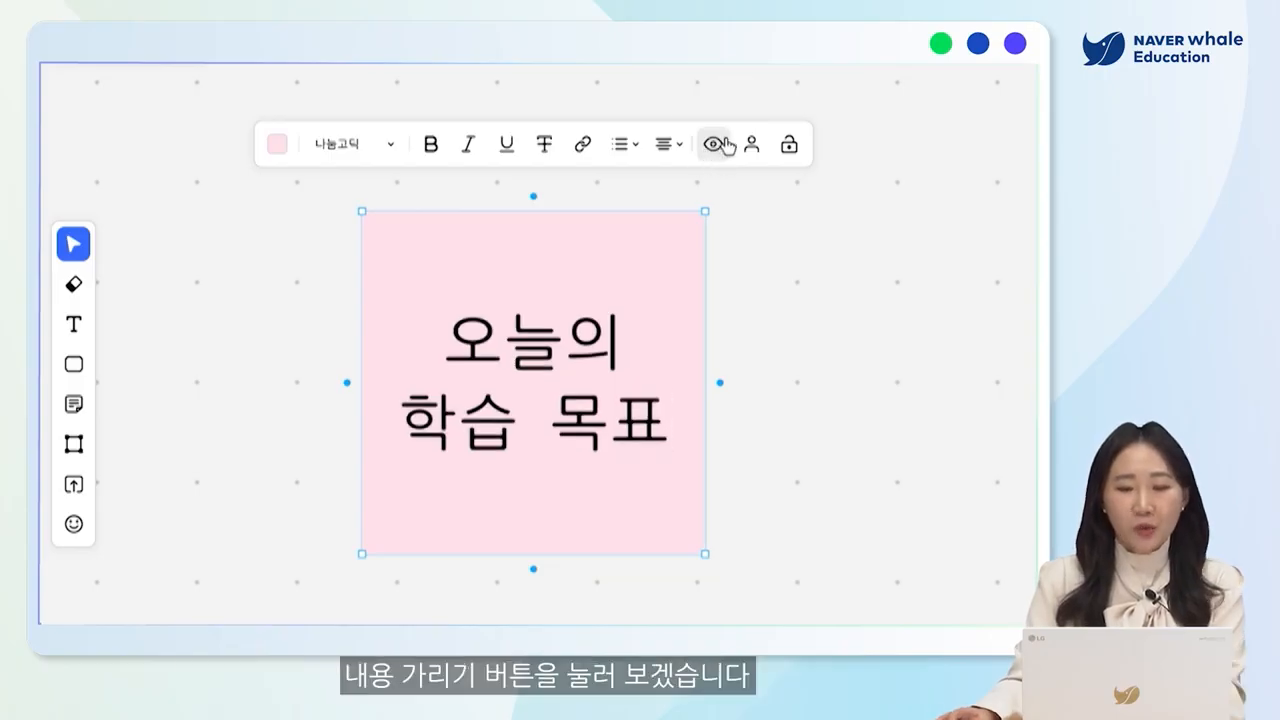
left_click(713, 148)
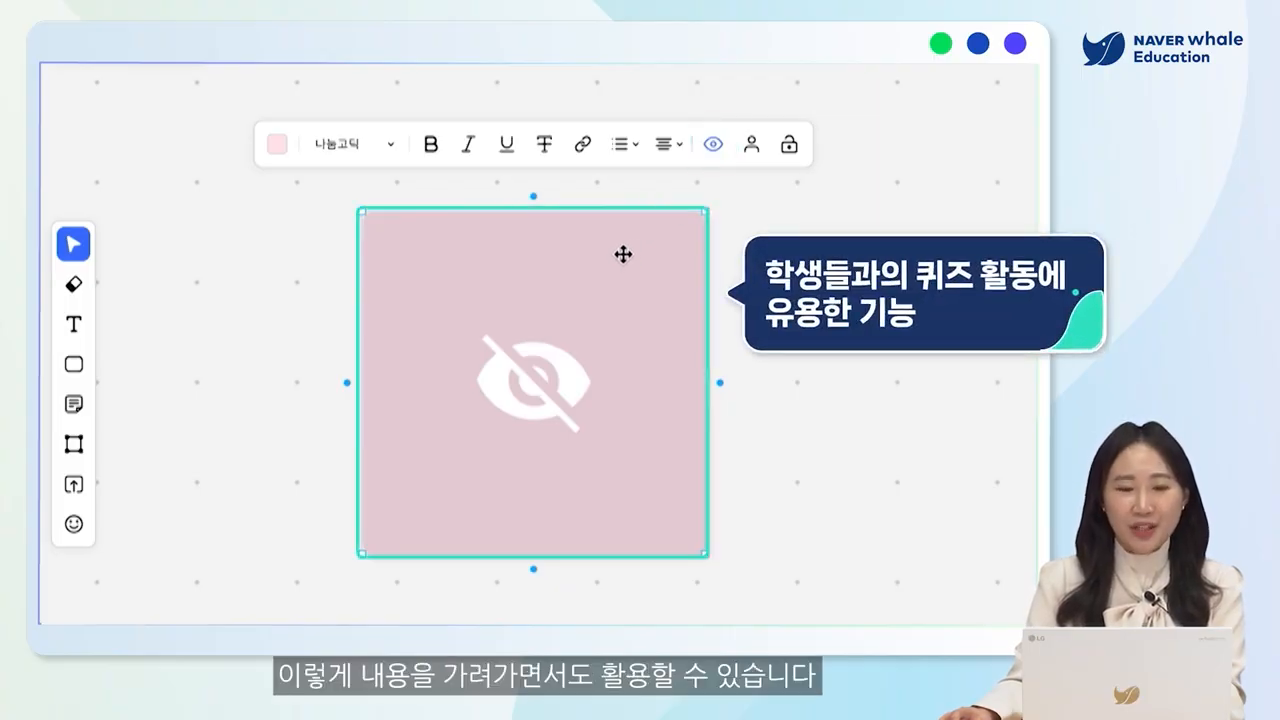
left_click(713, 146)
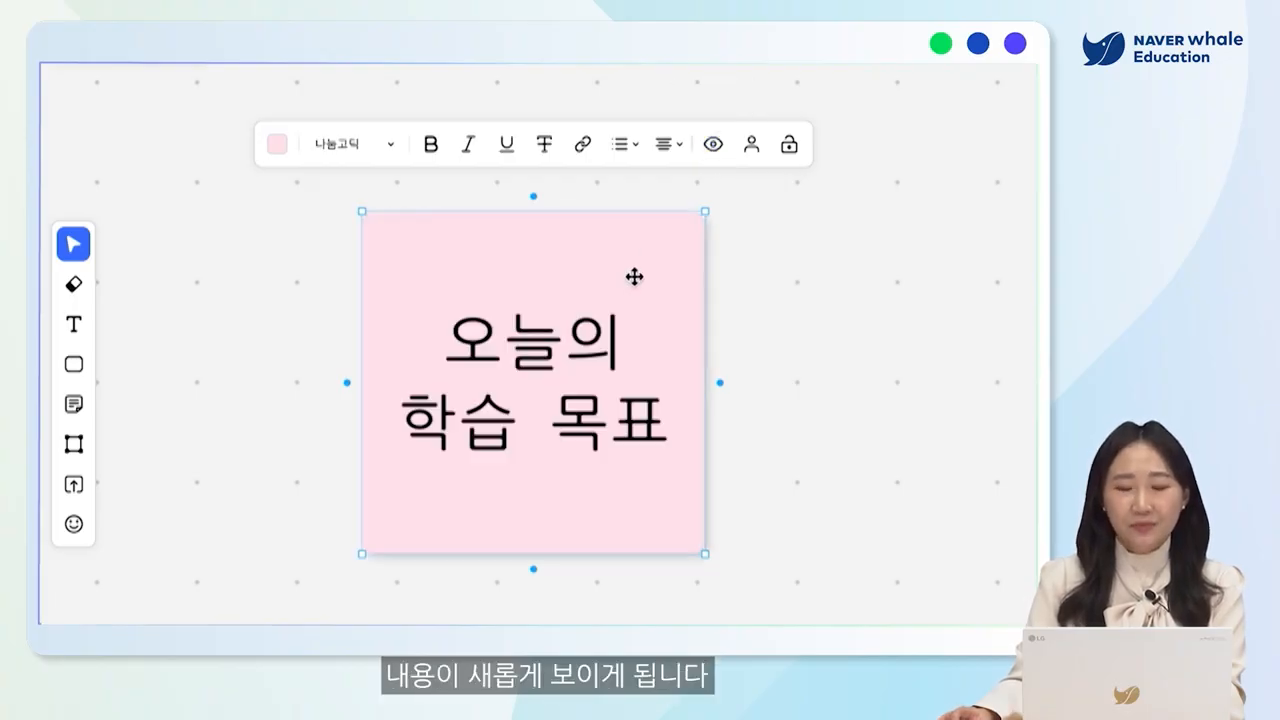
left_click(752, 146)
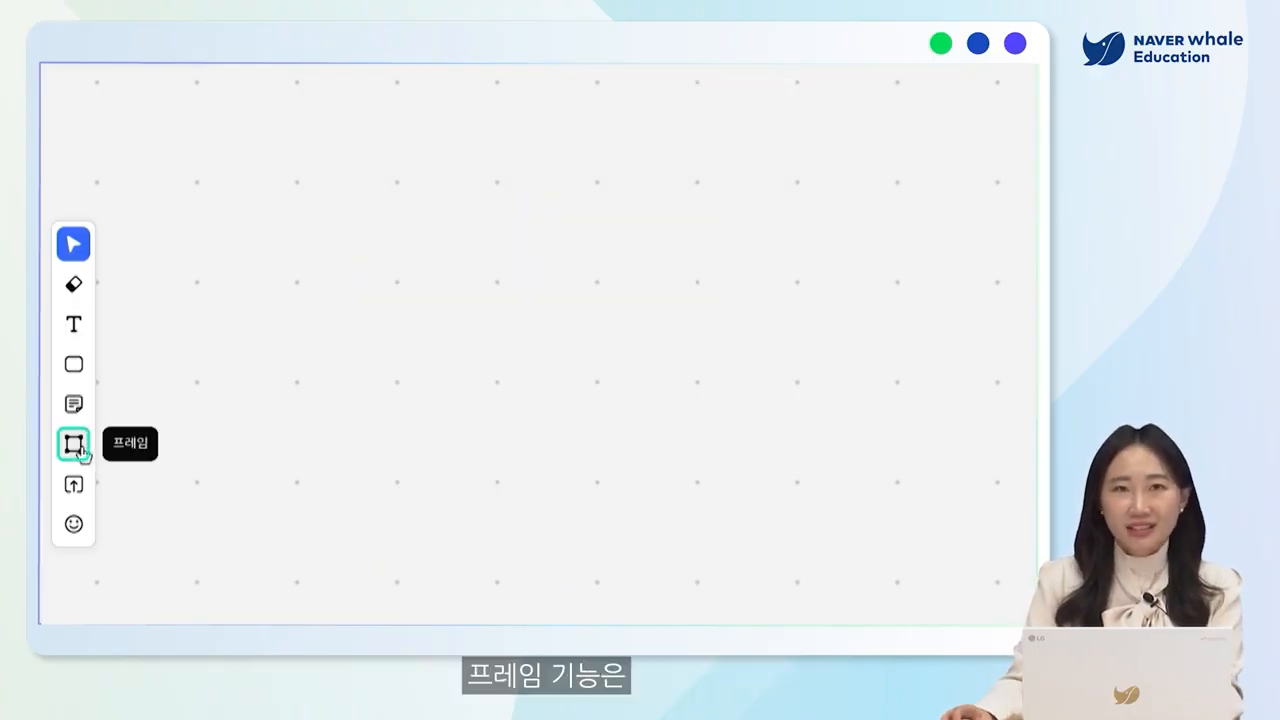
Step: Place three sticky notes on the empty board: light green, light blue below it, and peach beyond the blue one
left_click(80, 448)
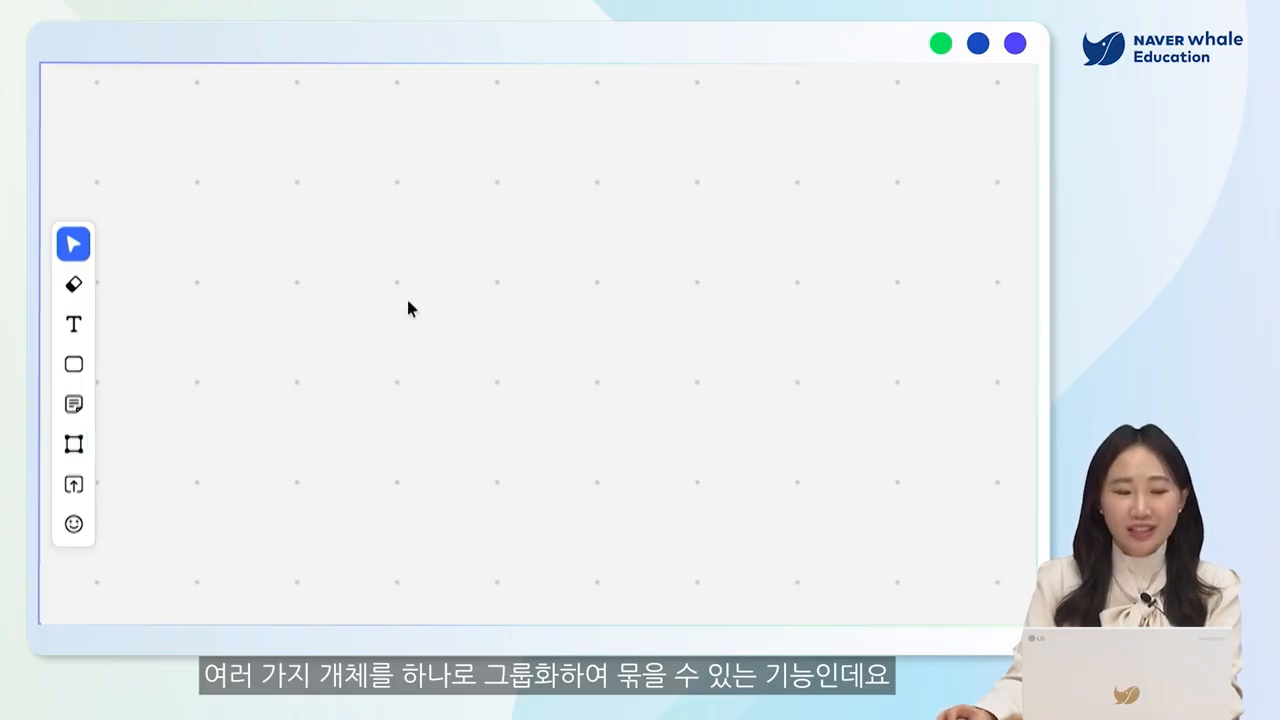
left_click(74, 404)
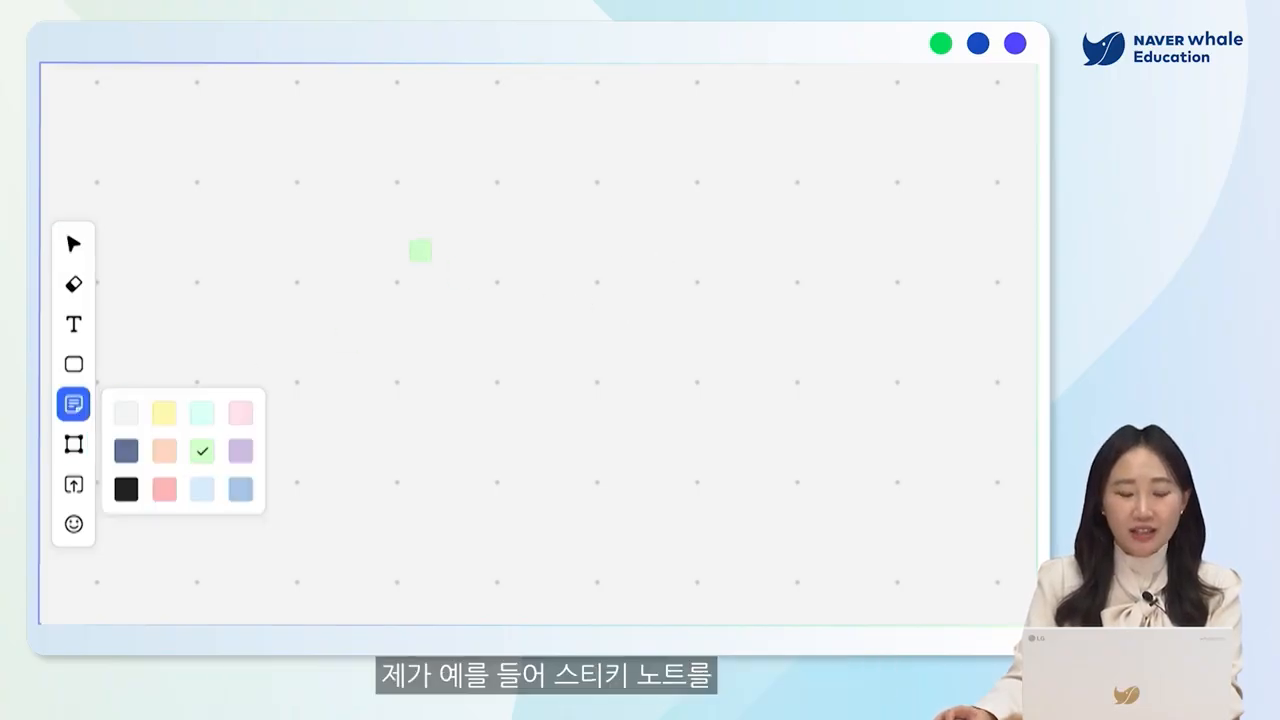
left_click(356, 259)
left_click(74, 404)
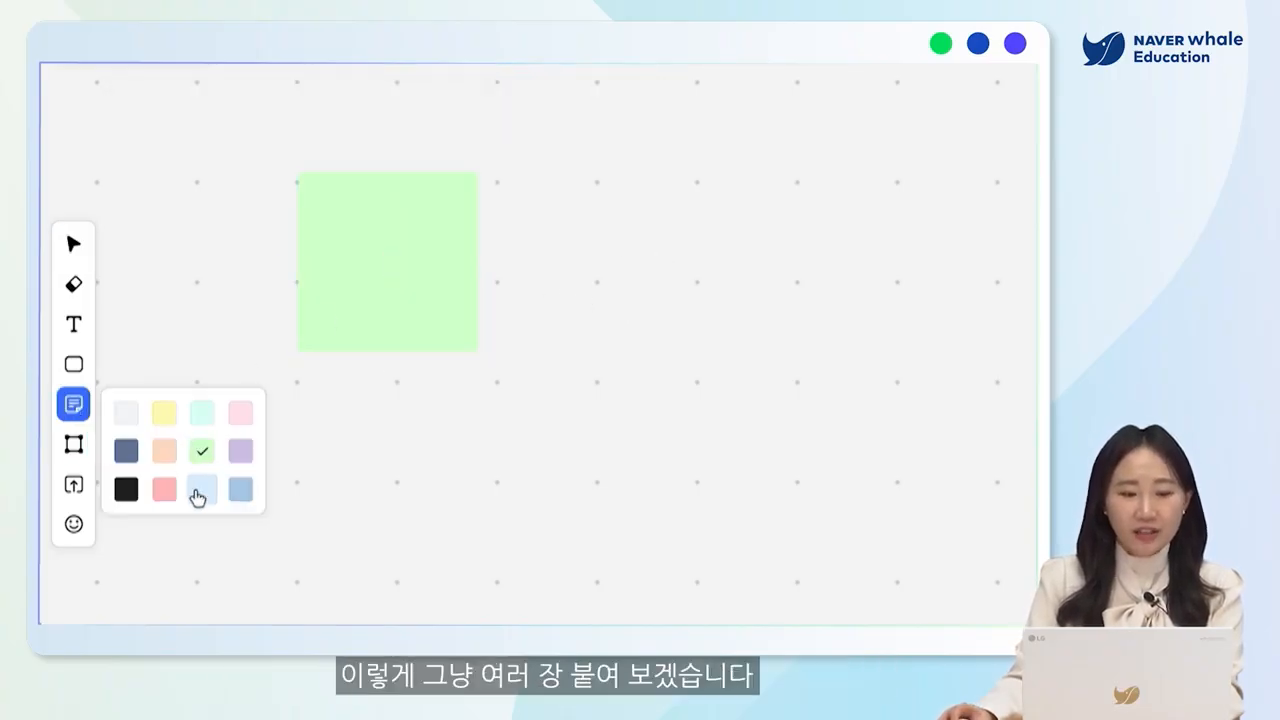
left_click(197, 497)
left_click(626, 416)
left_click(74, 404)
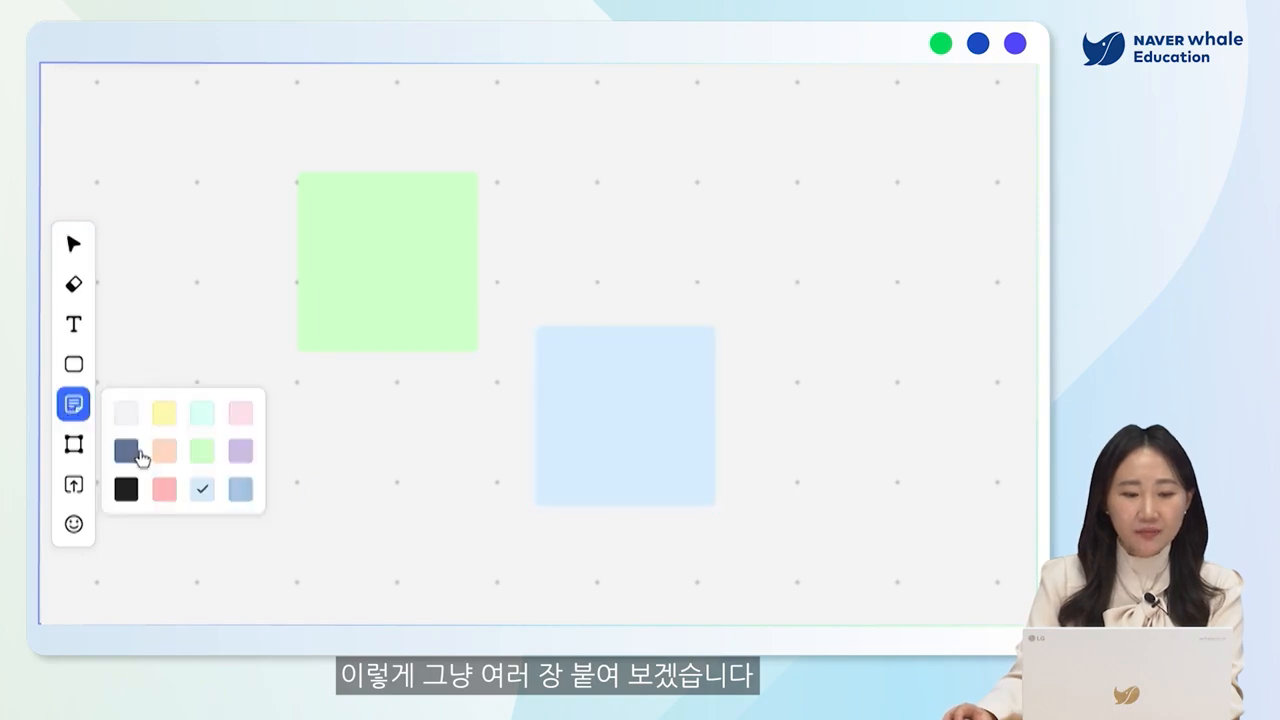
left_click(156, 452)
left_click(801, 254)
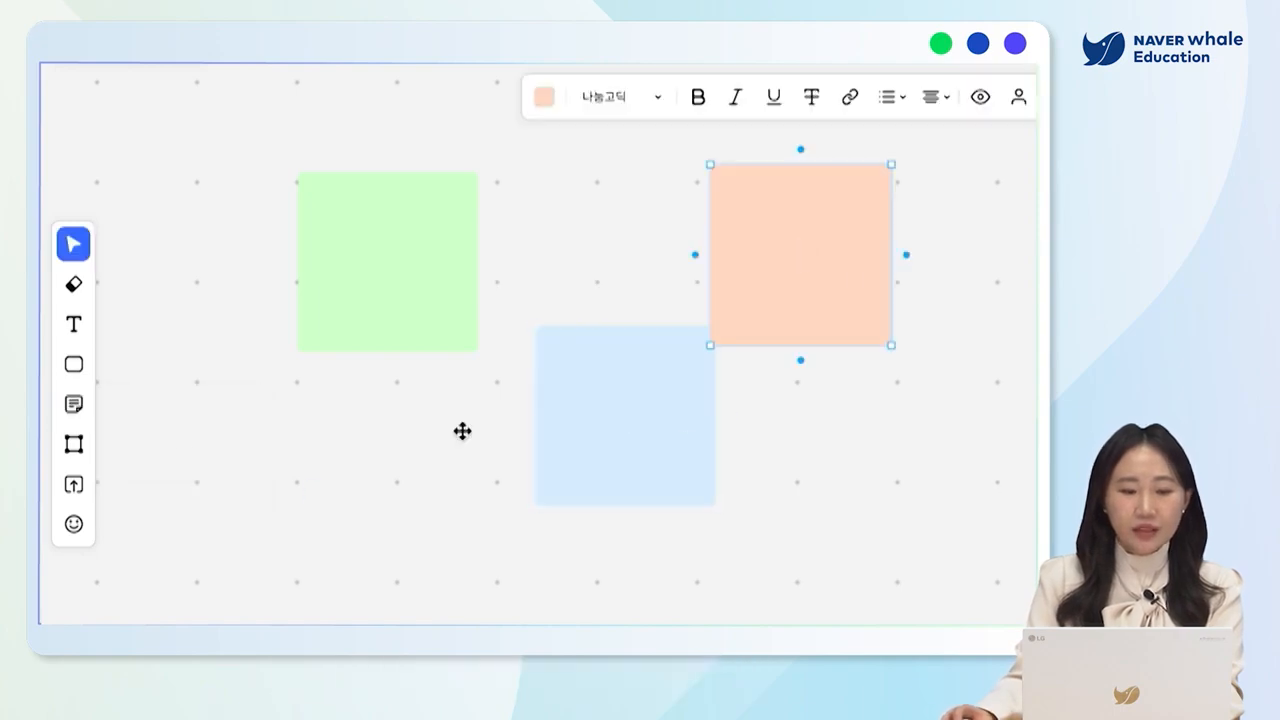
Step: Draw a frame around all three sticky notes and set its background colour to light grey
left_click(73, 444)
left_click_drag(210, 98, 997, 547)
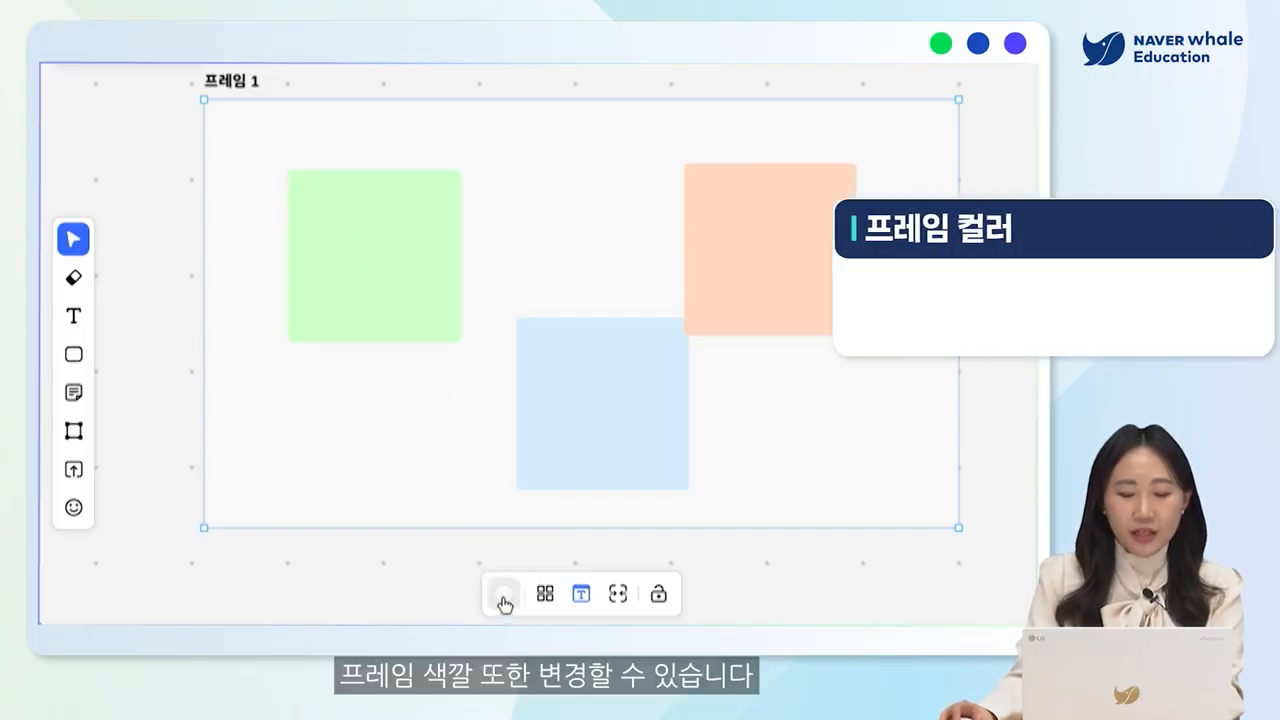
left_click(504, 604)
left_click(513, 597)
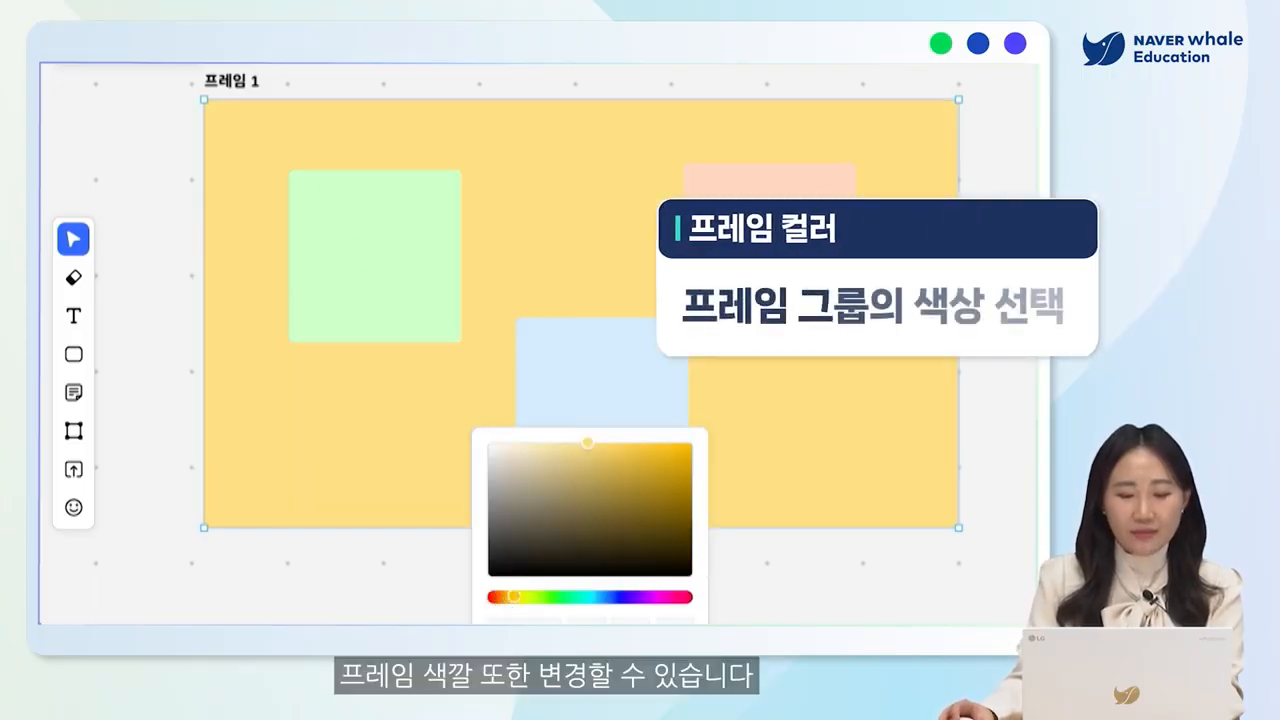
left_click(490, 463)
left_click(852, 475)
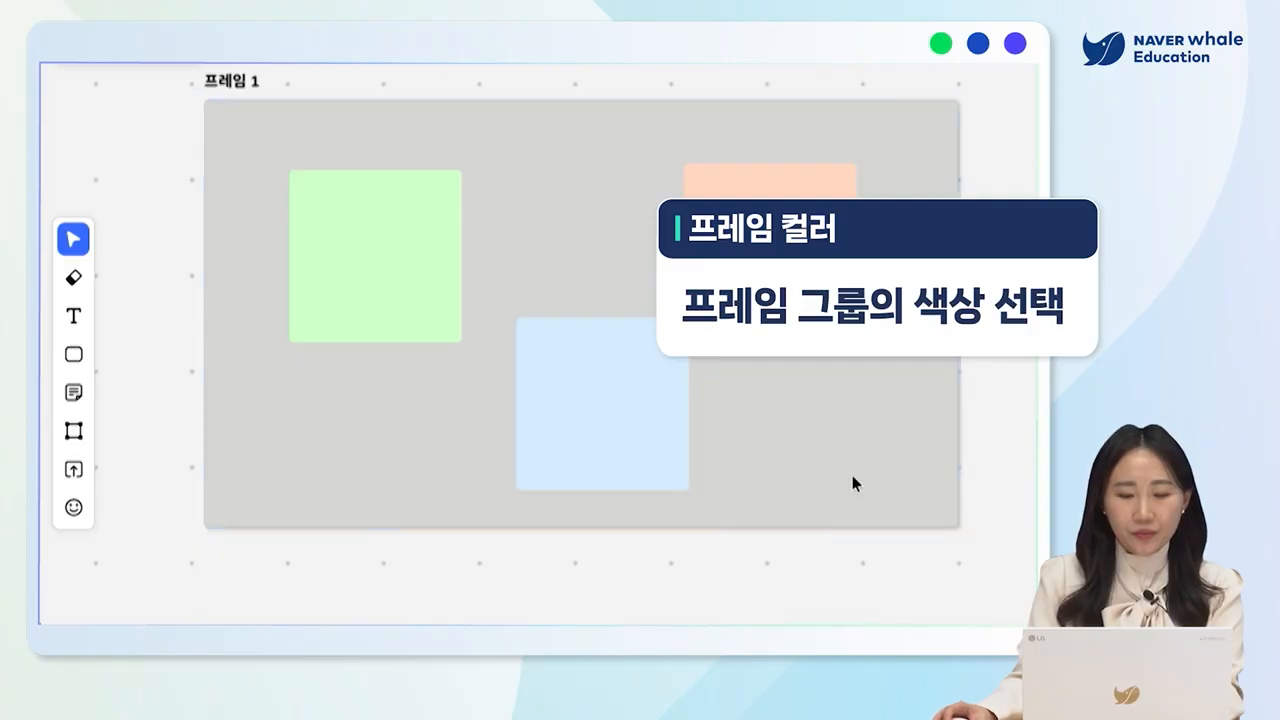
Step: Rearrange the notes freely inside the frame, with the blue note lower beside the green one and the peach note lowest
left_click(615, 409)
left_click_drag(615, 409, 577, 258)
left_click(765, 283)
left_click_drag(765, 283, 780, 448)
left_click(583, 314)
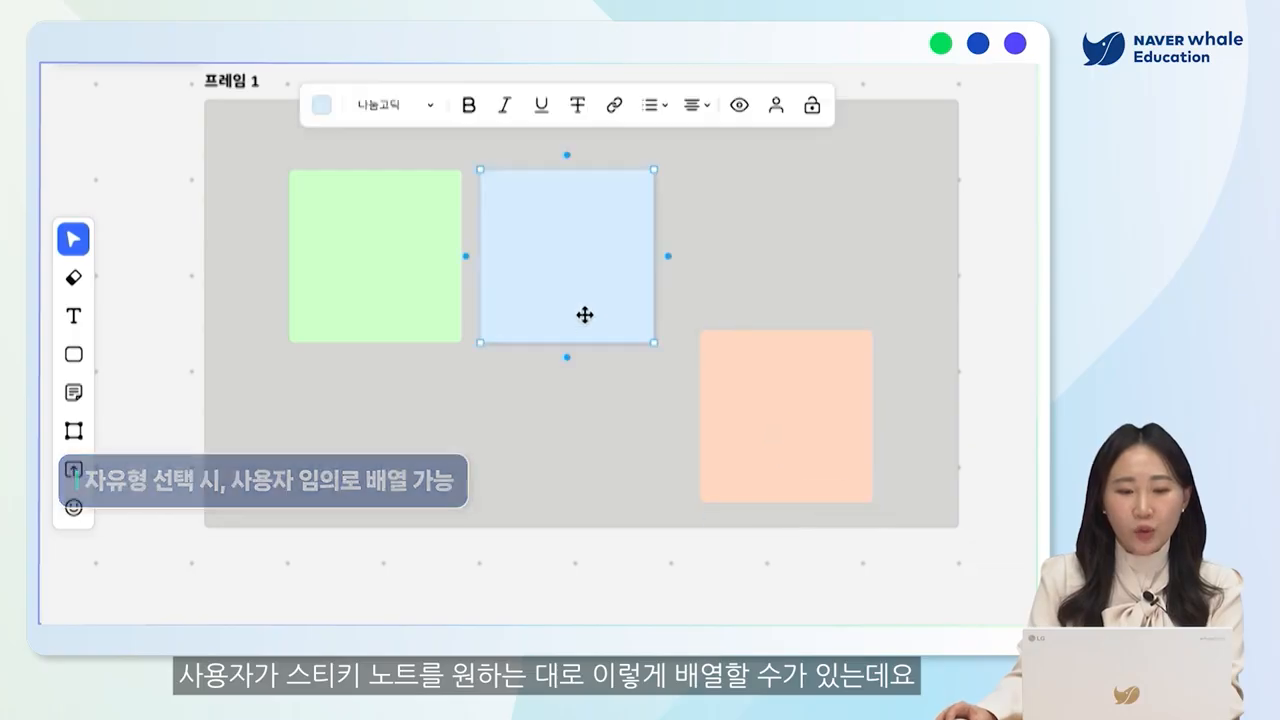
left_click_drag(583, 314, 589, 405)
Step: Switch the grey frame's layout to automatic arrangement so its sticky notes line up in a row
left_click(780, 282)
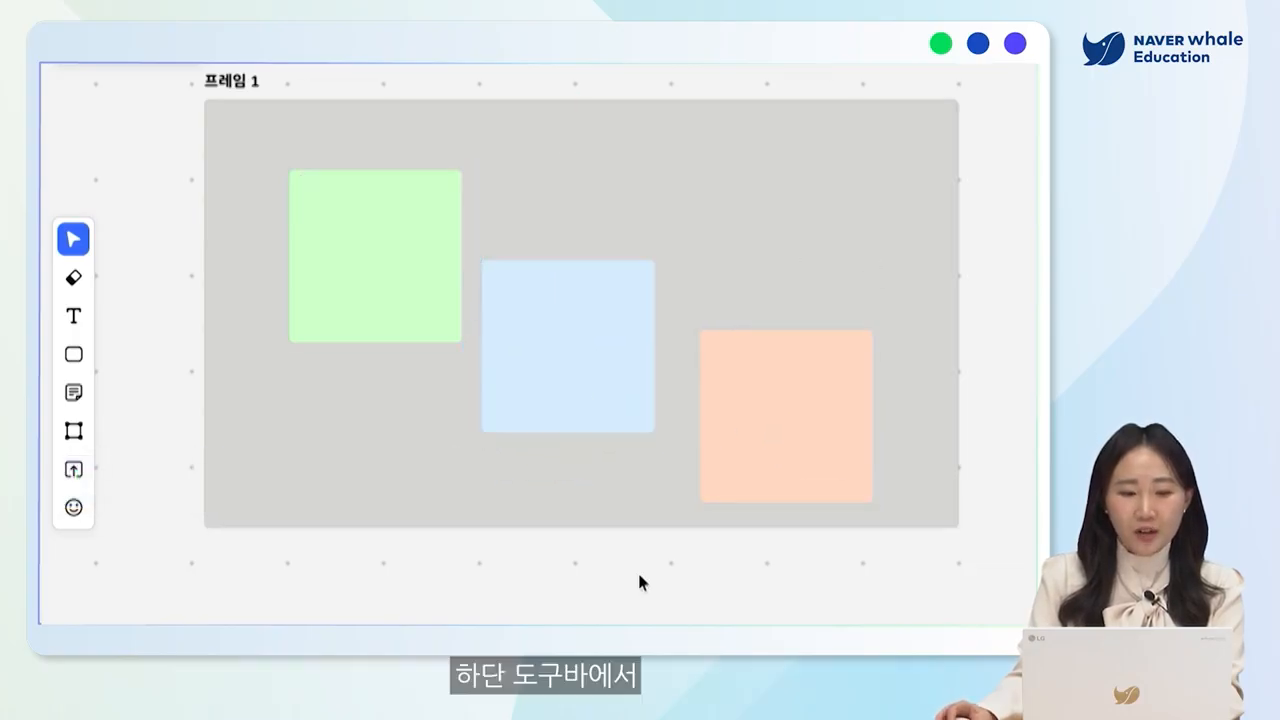
left_click(276, 105)
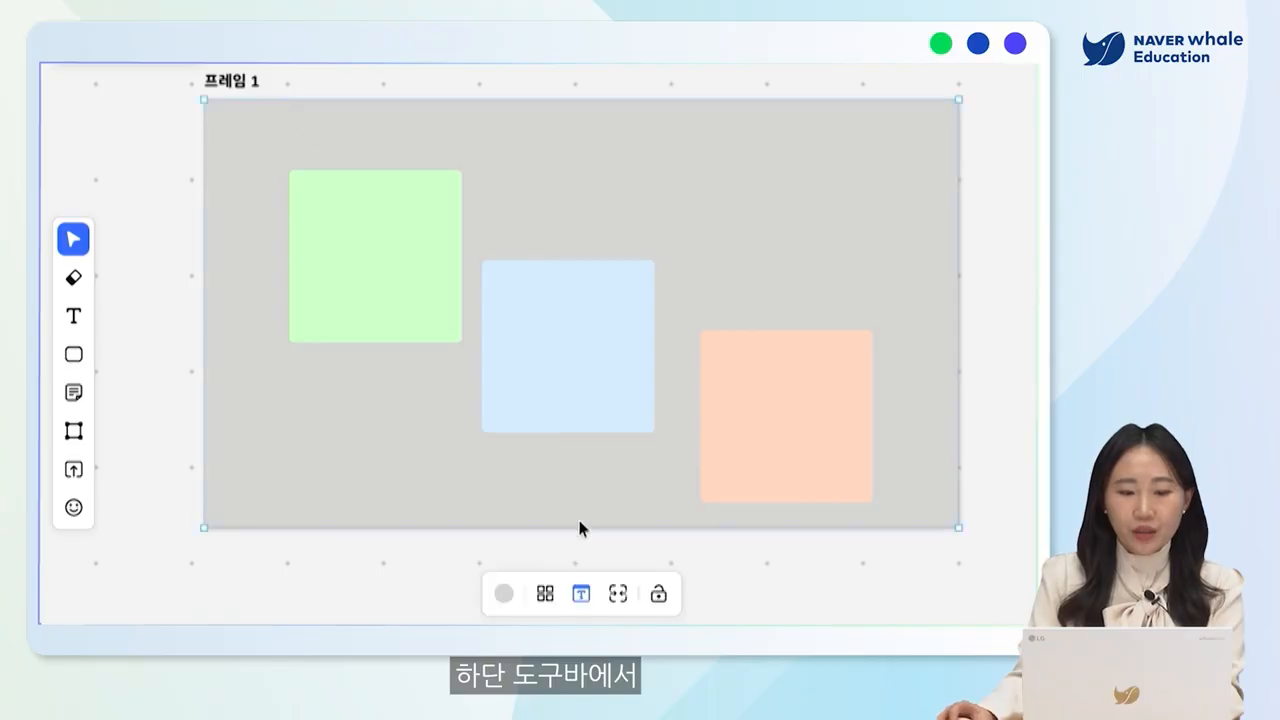
left_click(547, 595)
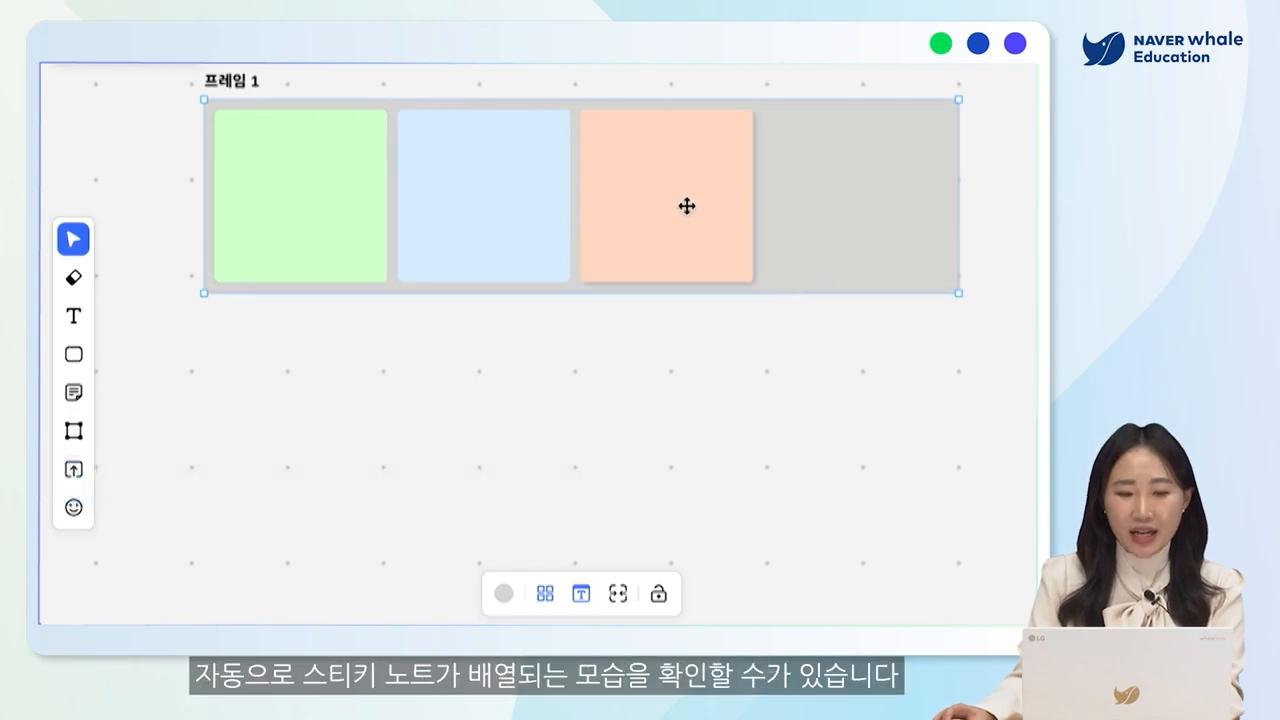
Step: Try to move the peach note into the empty end of the automatically arranged frame
left_click_drag(692, 209, 837, 211)
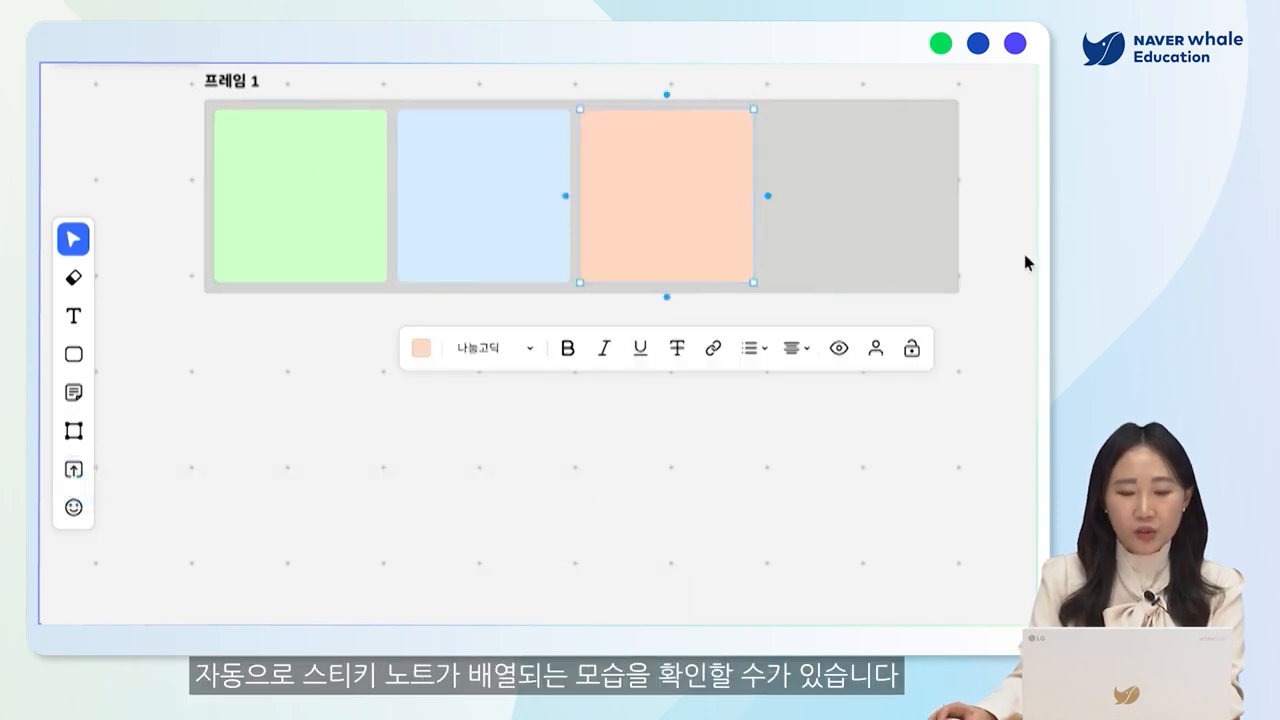
left_click(900, 219)
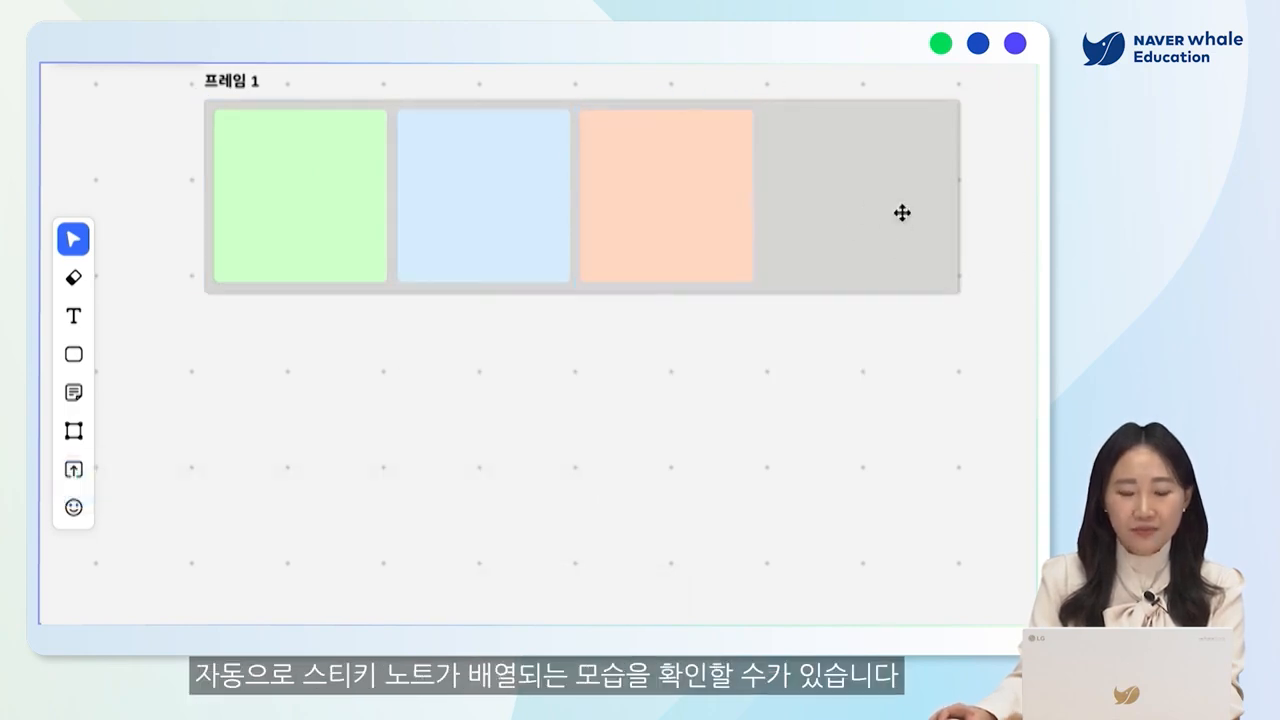
Step: Rename the grey frame holding the sticky notes as "스티키노트 모음"
left_click(938, 107)
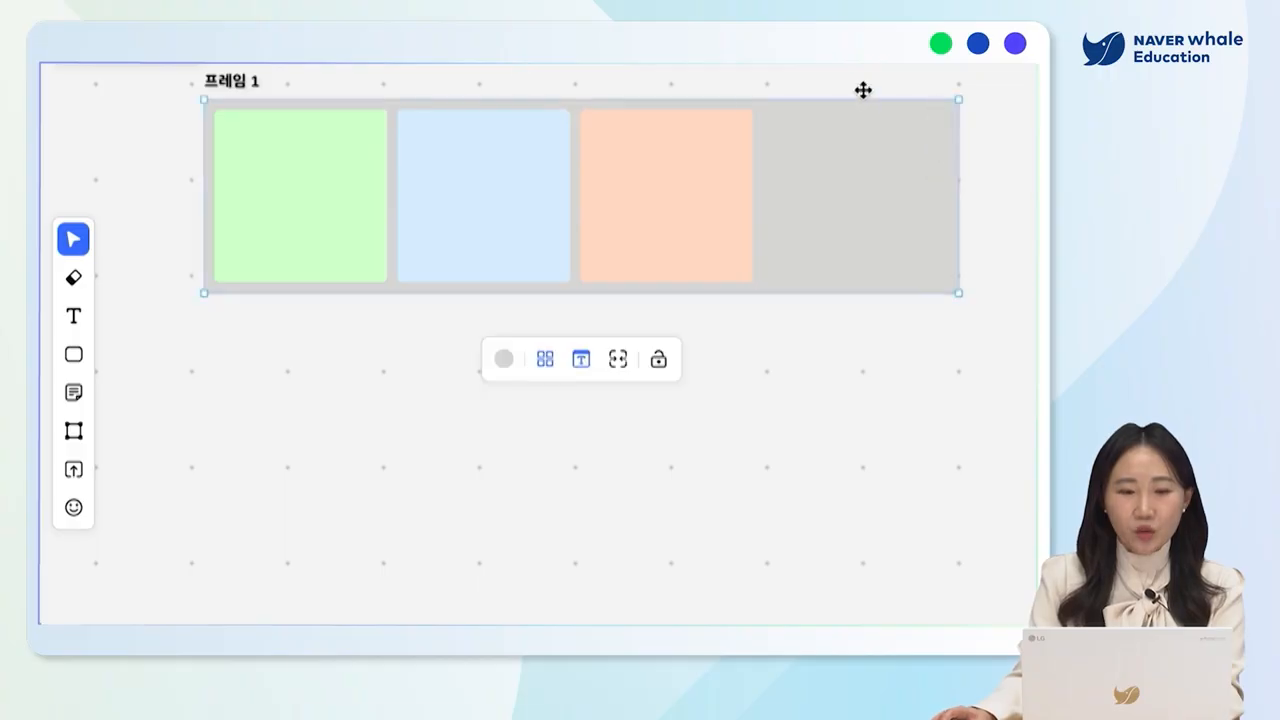
double_click(267, 80)
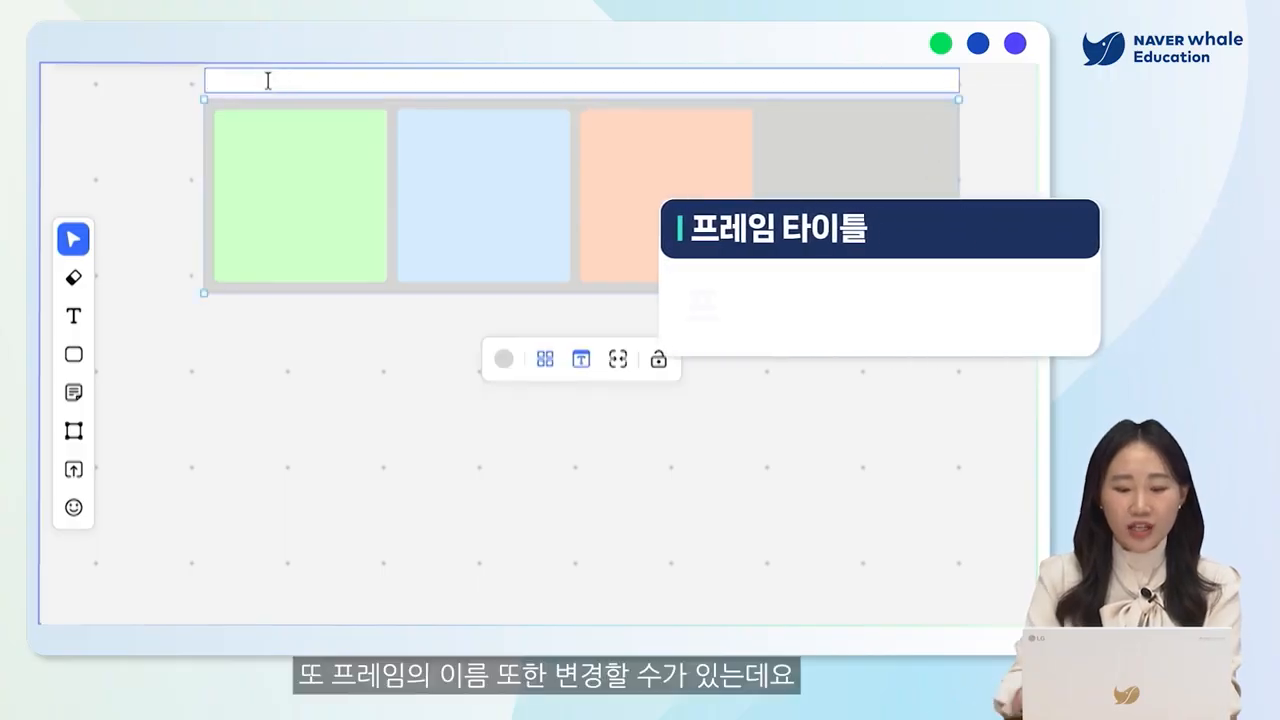
type("스티키노트 모음")
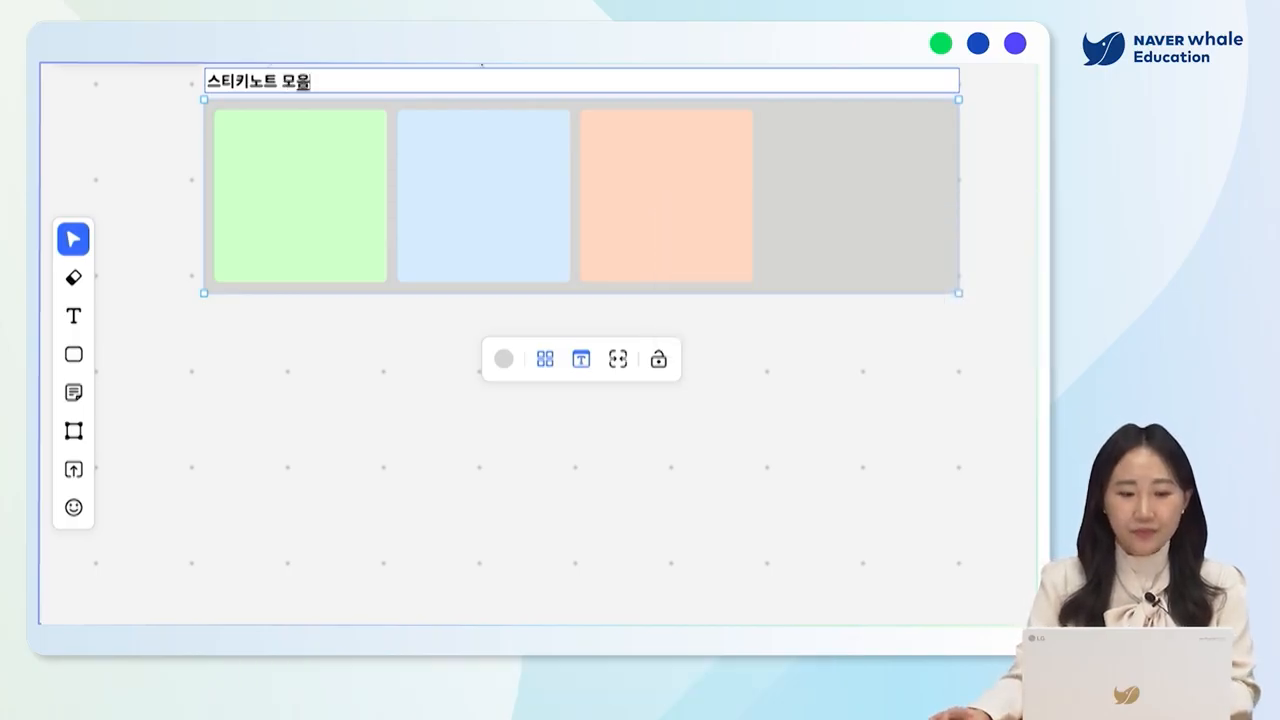
key("Escape")
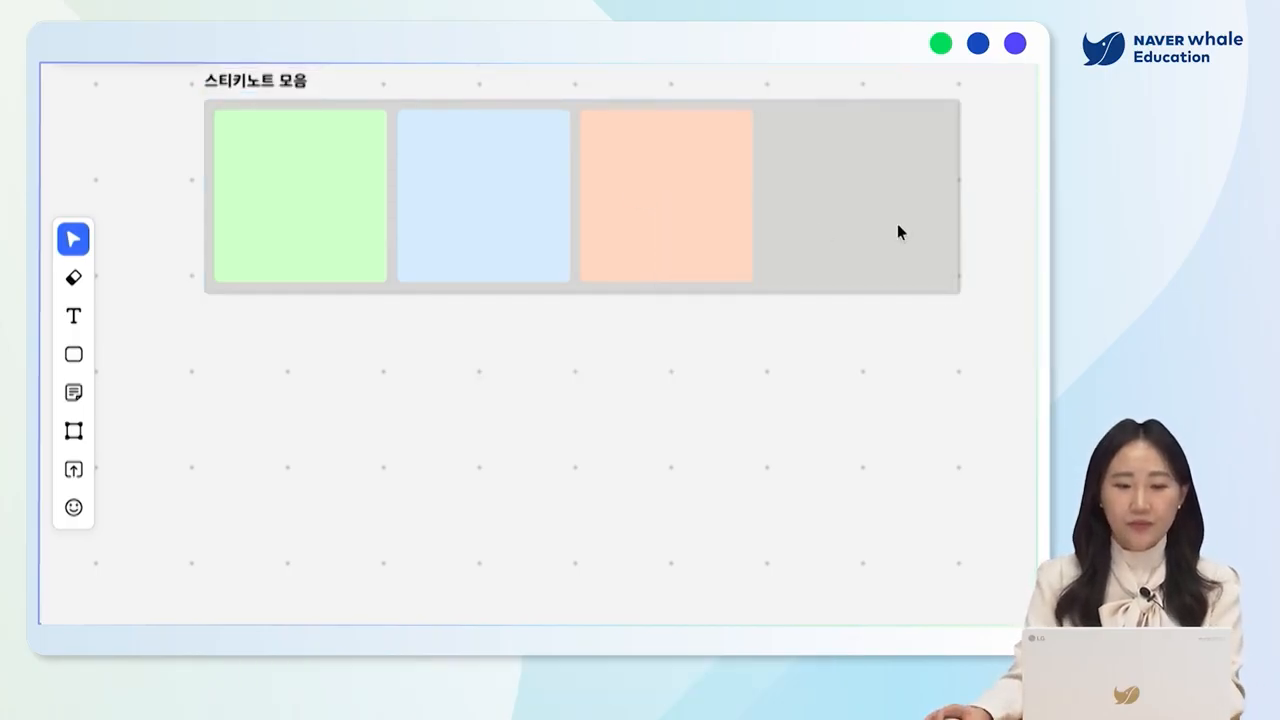
Step: Delete the frame together with its three sticky notes to empty the board
left_click(929, 225)
key("Delete")
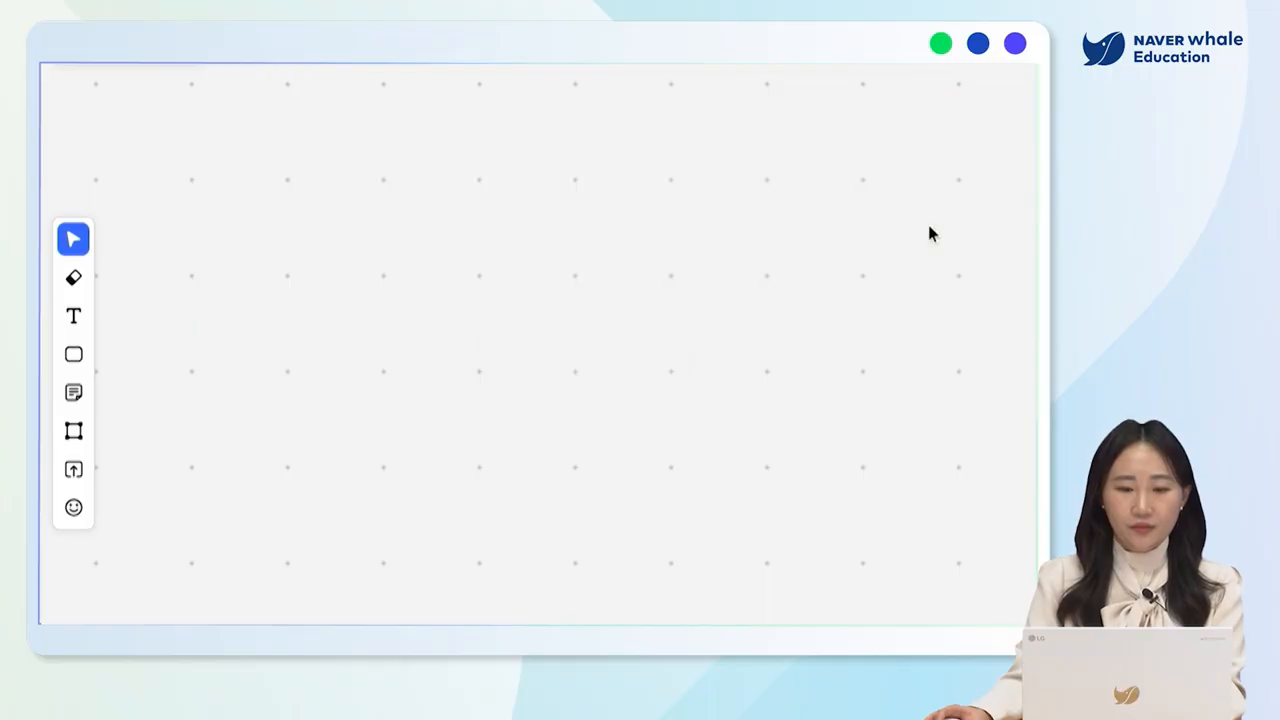
left_click(74, 470)
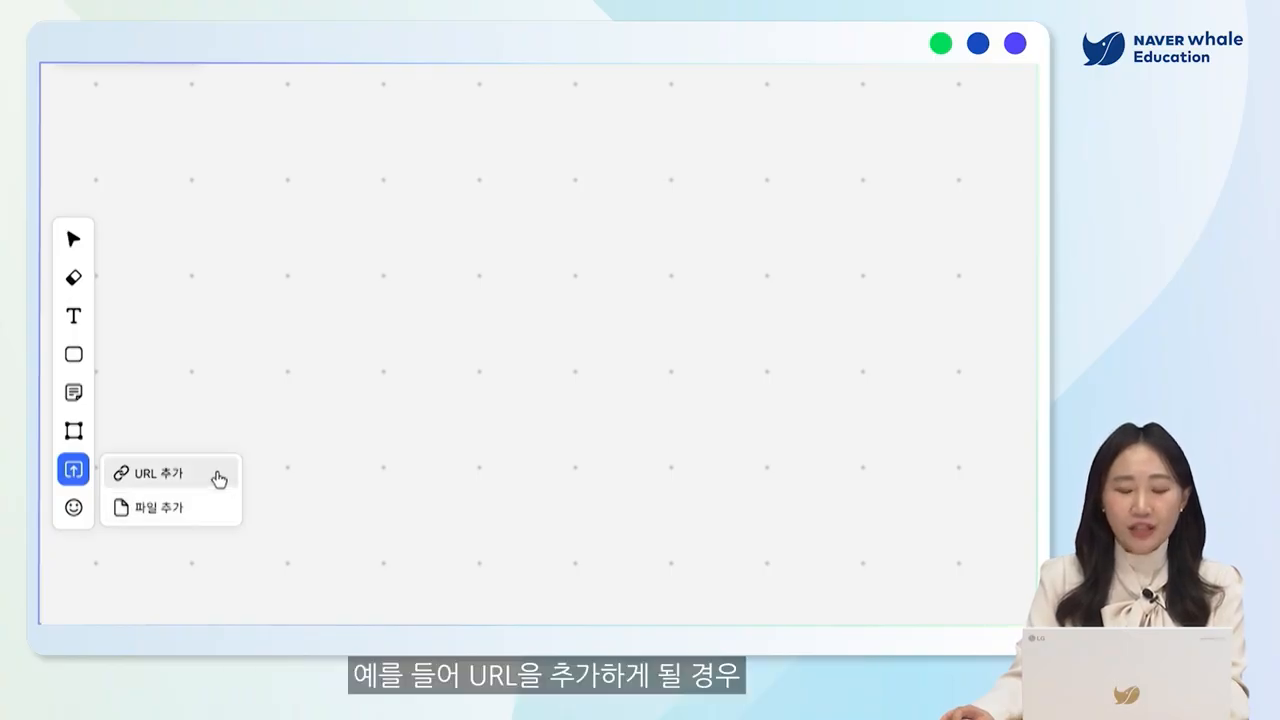
left_click(213, 475)
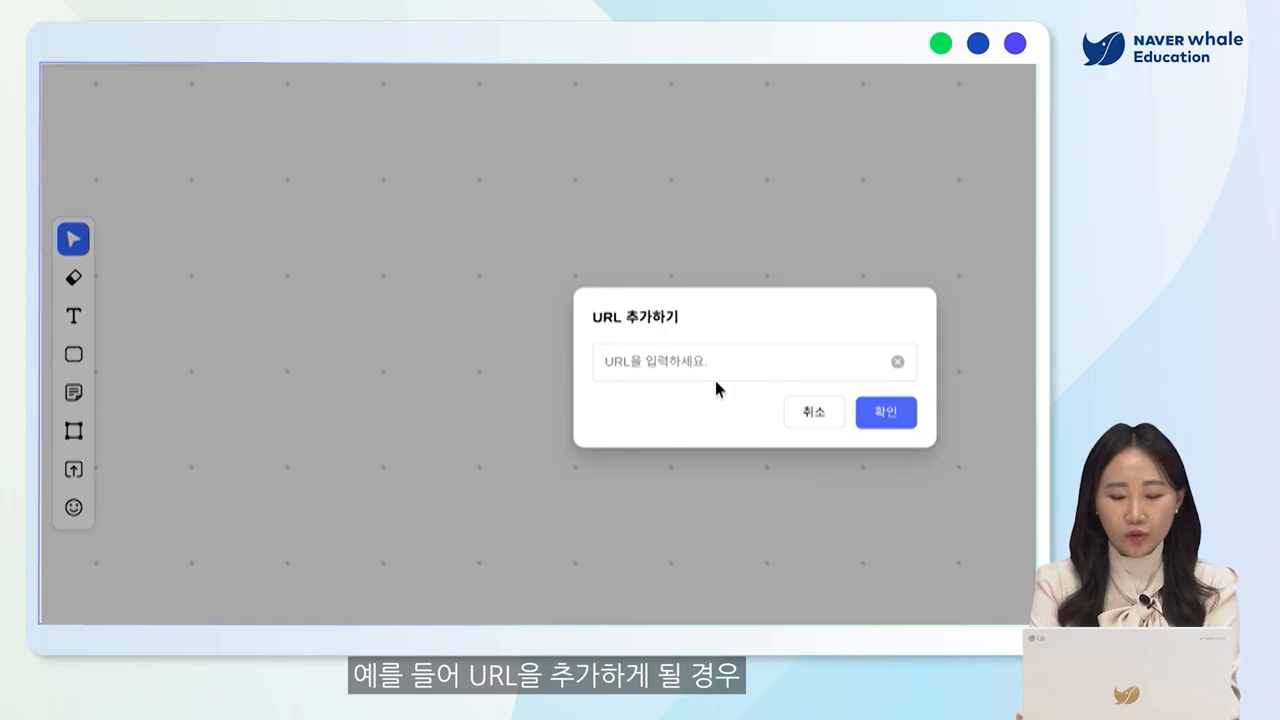
type("ㅈ")
key("Hangul")
key("BackSpace")
type("www.naver.com")
key("Return")
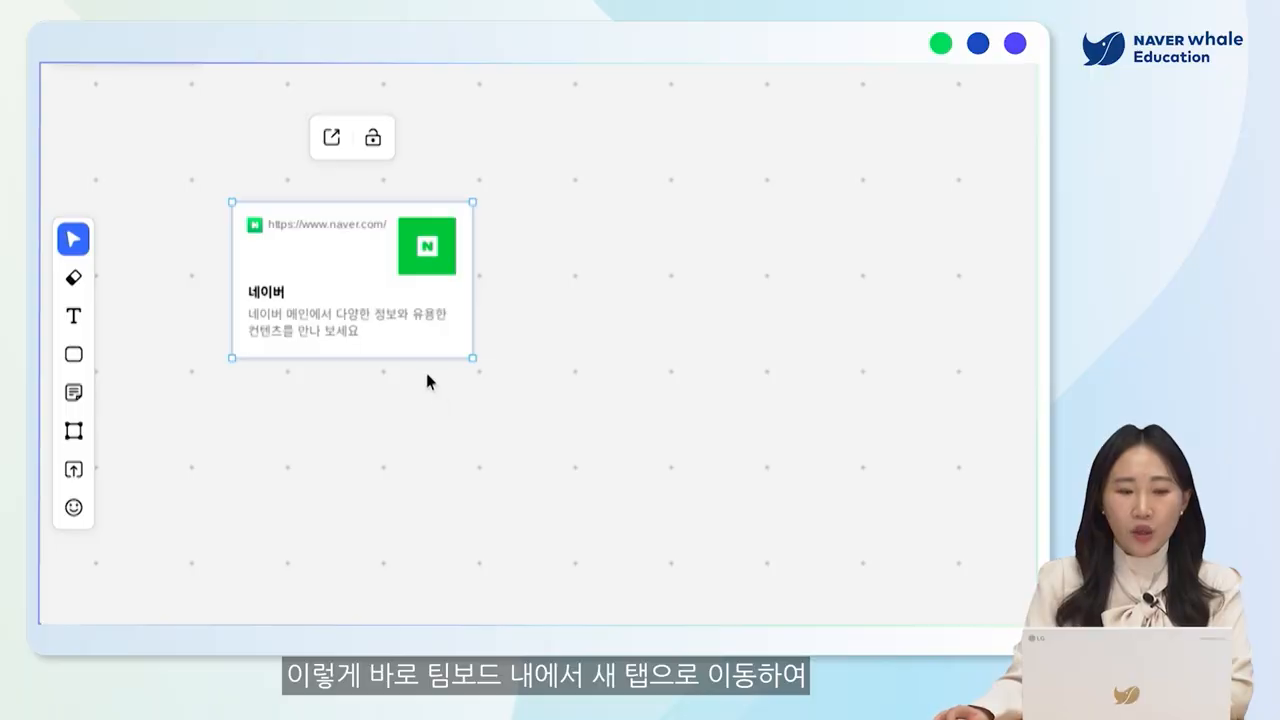
left_click(333, 140)
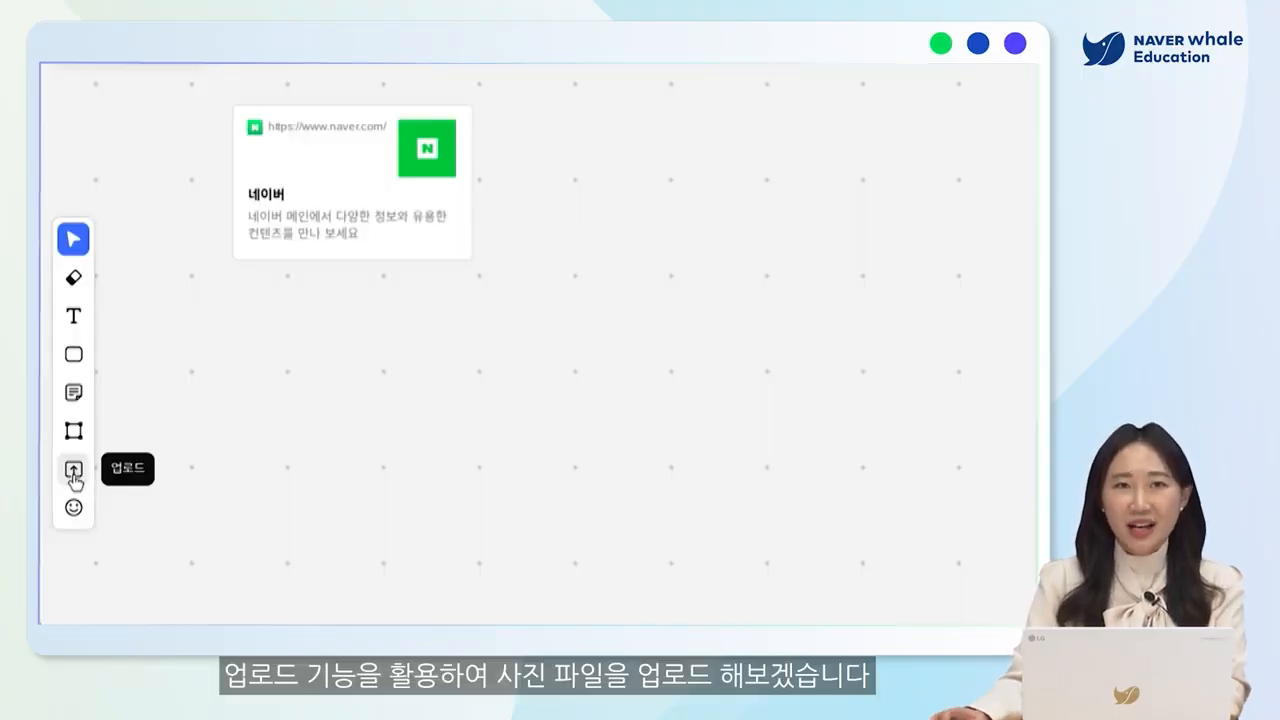
Step: Upload the image file (사진2).jpg from the 다운로드 folder to the board
left_click(74, 470)
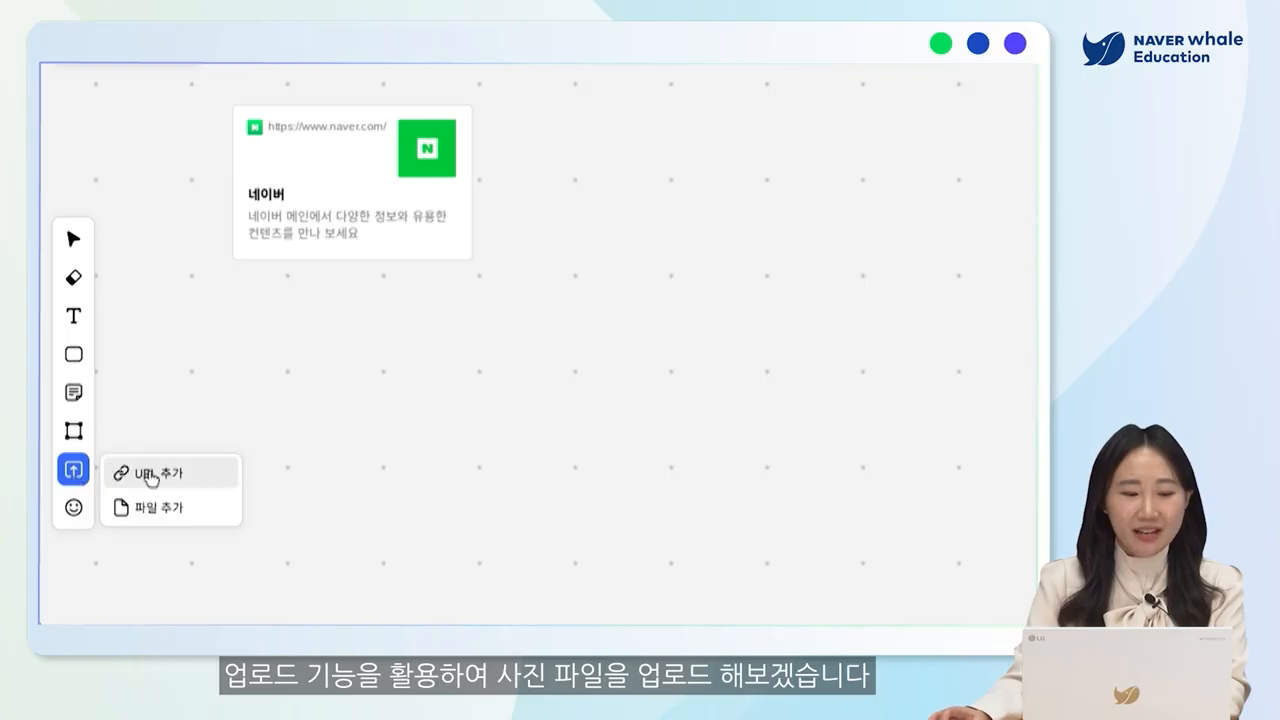
left_click(181, 522)
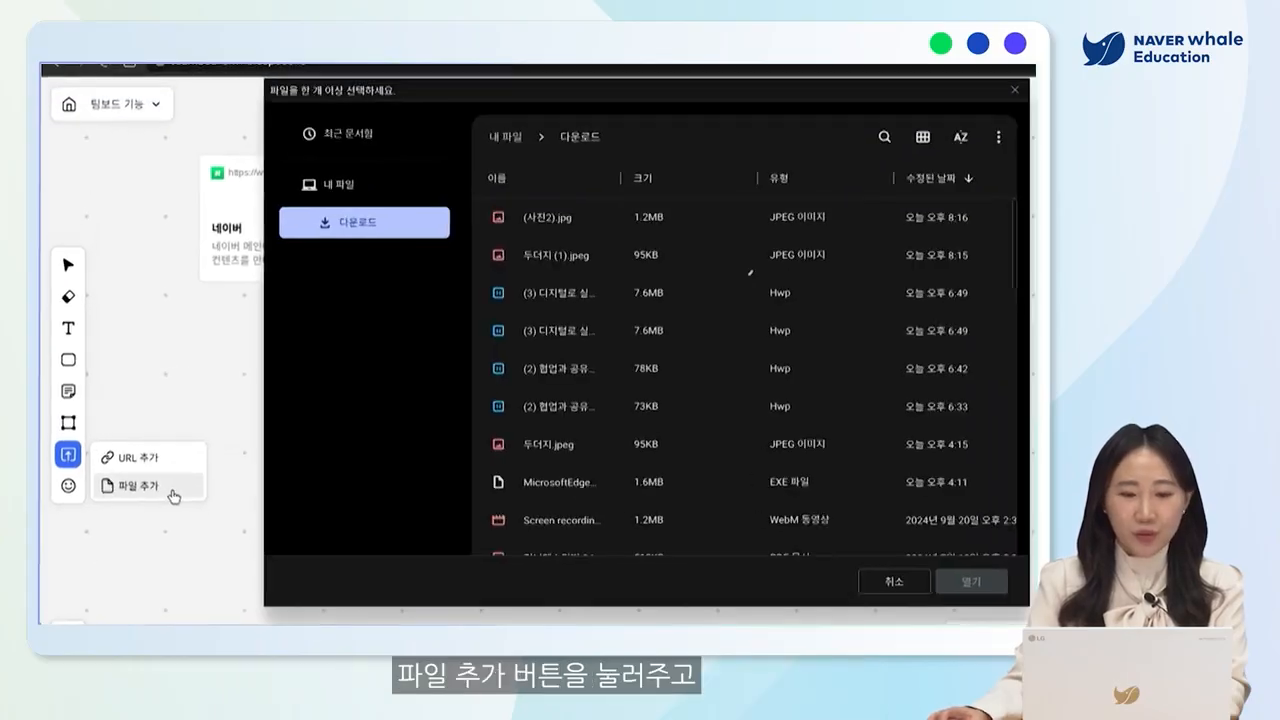
double_click(503, 243)
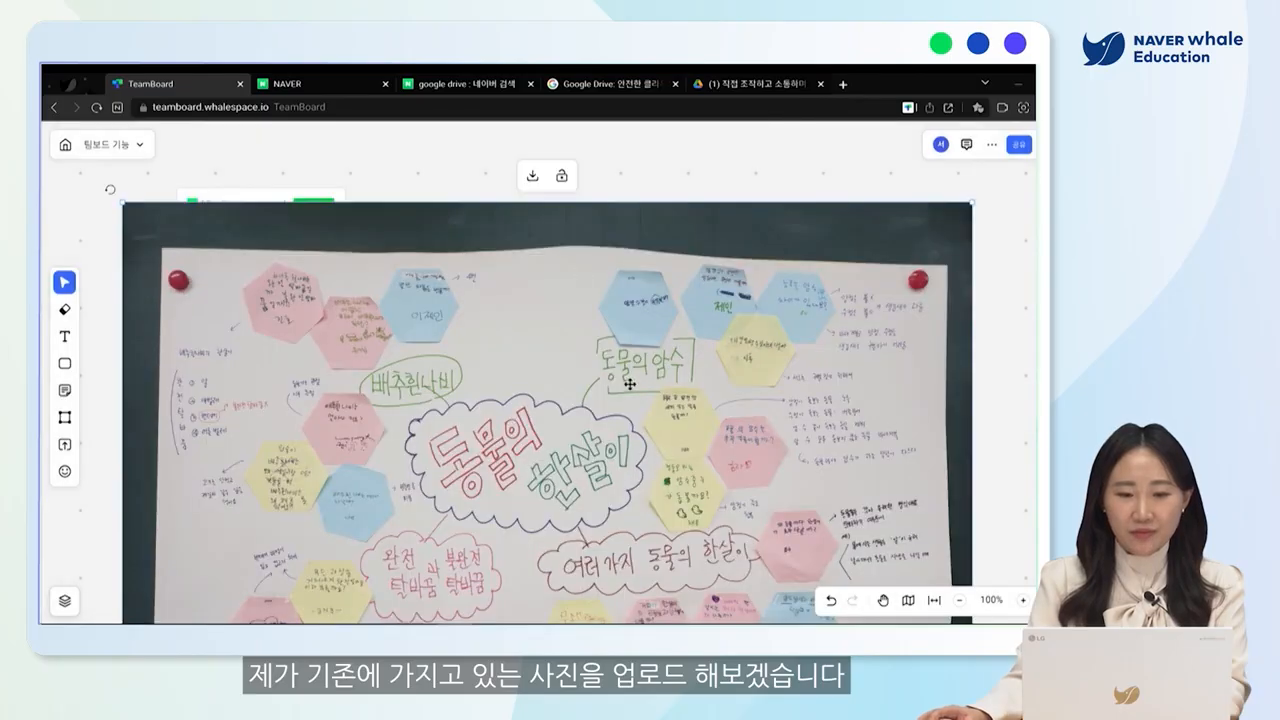
Step: Shrink the uploaded photo to a little over half its size and arrange it below the Naver link card without overlap
scroll(629, 384, "down", 6)
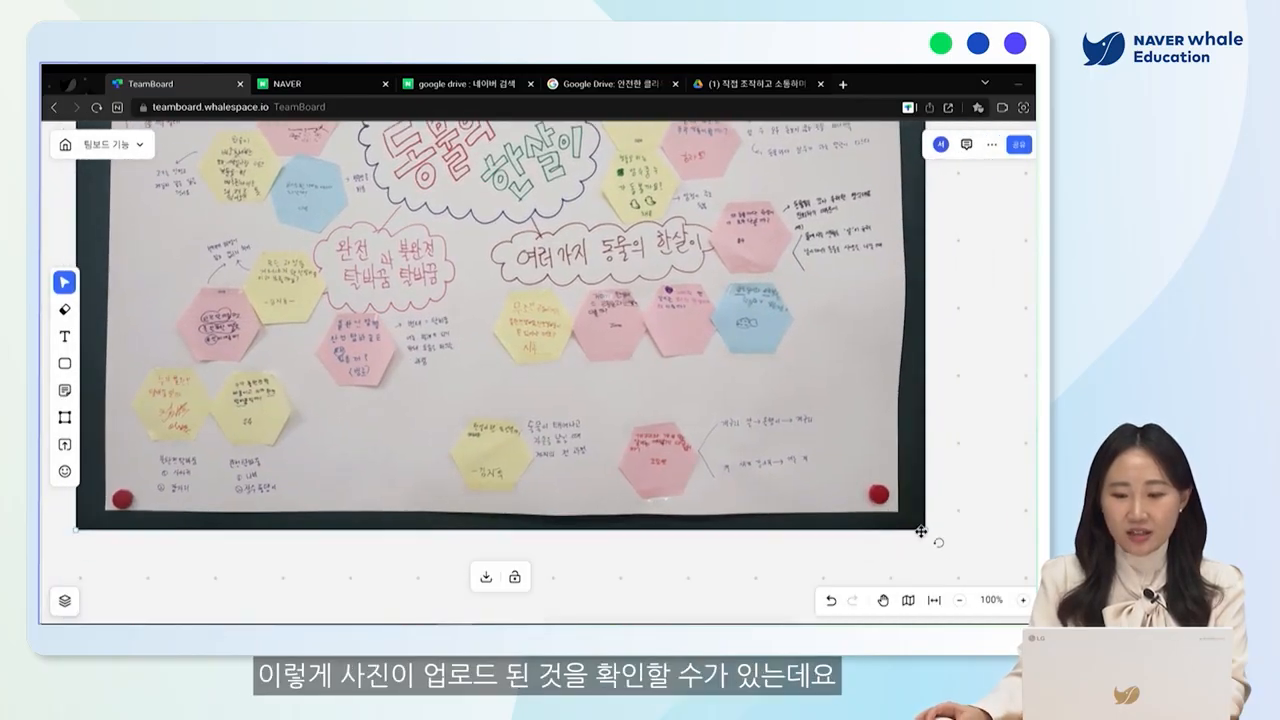
left_click_drag(924, 530, 506, 338)
left_click_drag(481, 247, 522, 584)
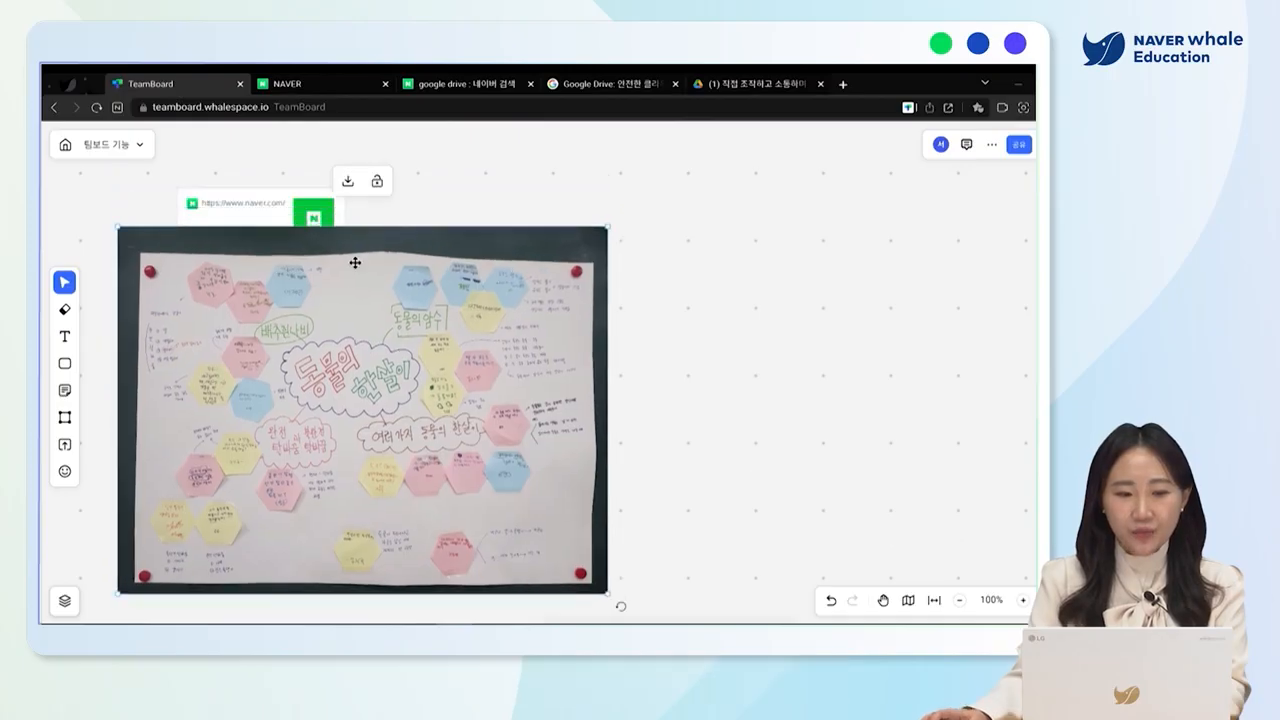
left_click_drag(277, 206, 285, 174)
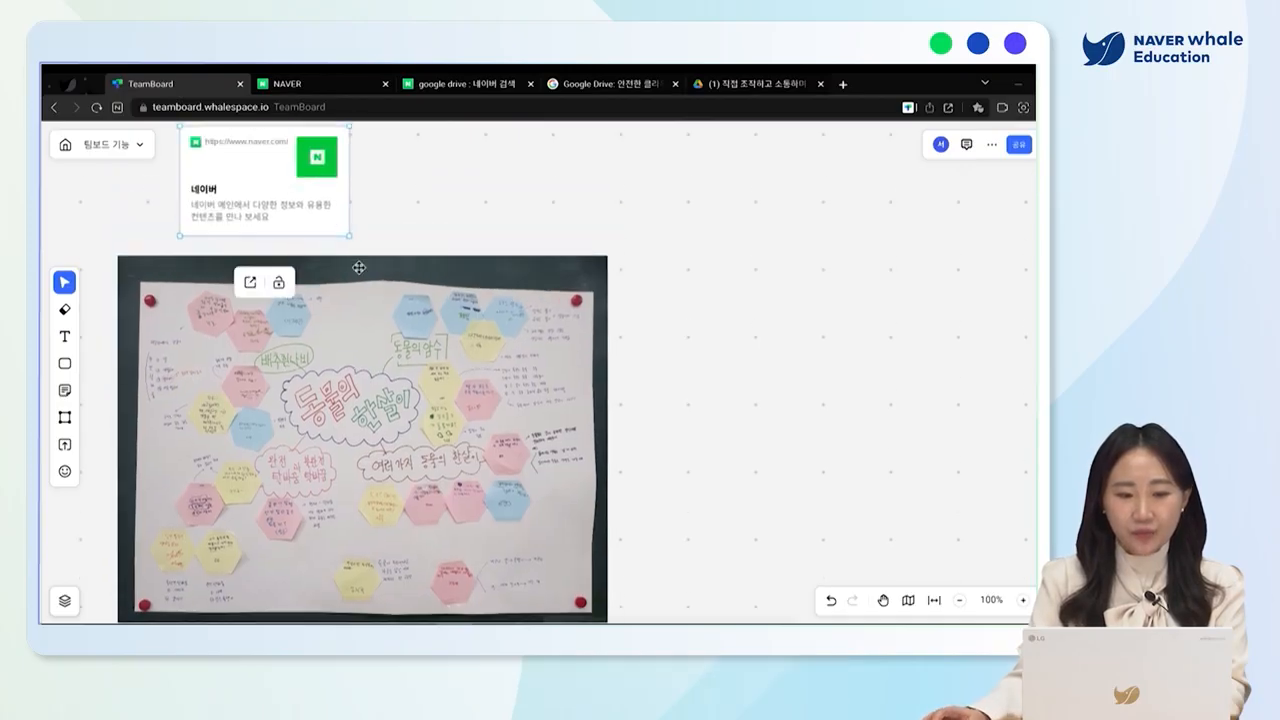
Step: Download the photo from the board and save it as (사진2) (1).jpg
scroll(356, 266, "down", 1)
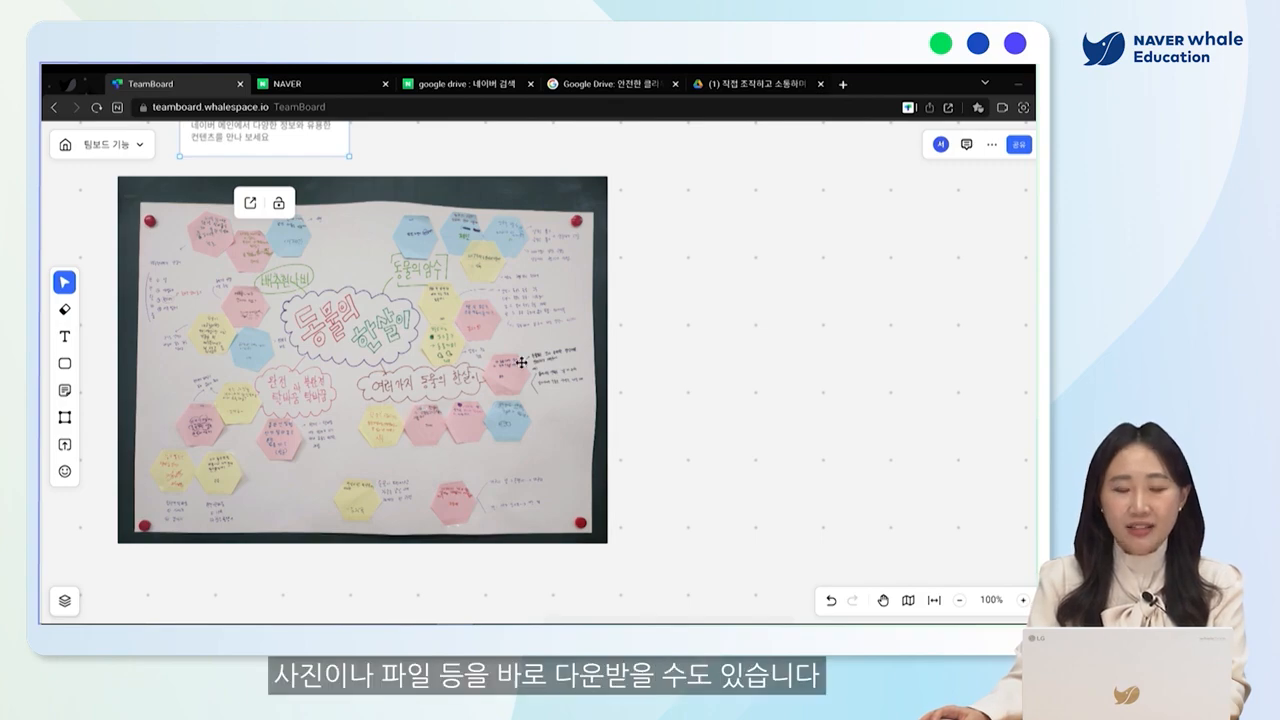
left_click(302, 261)
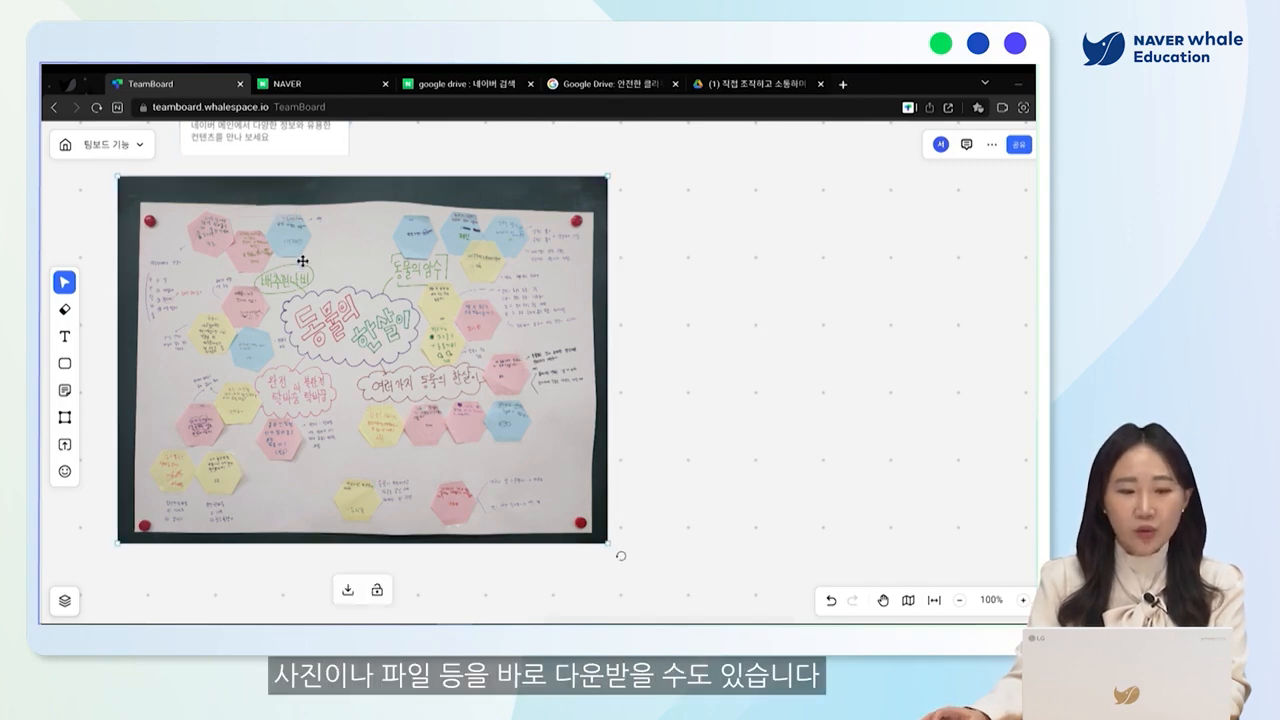
left_click(349, 592)
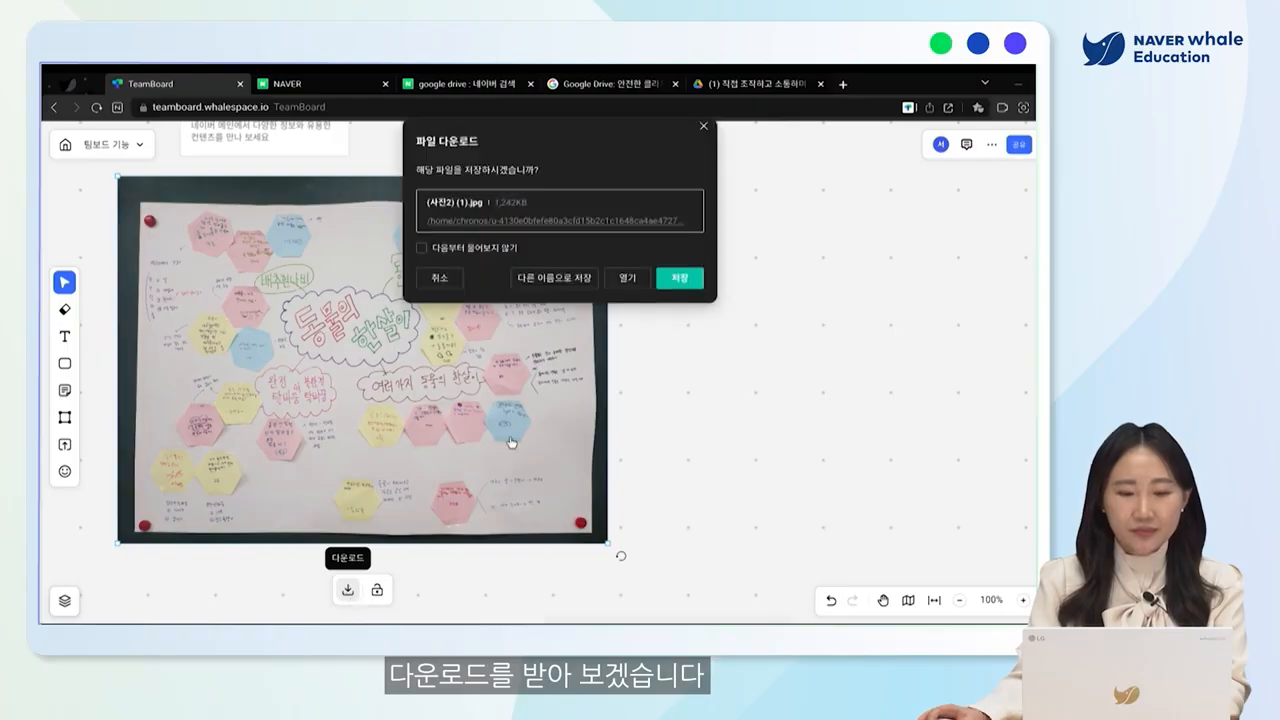
left_click(670, 284)
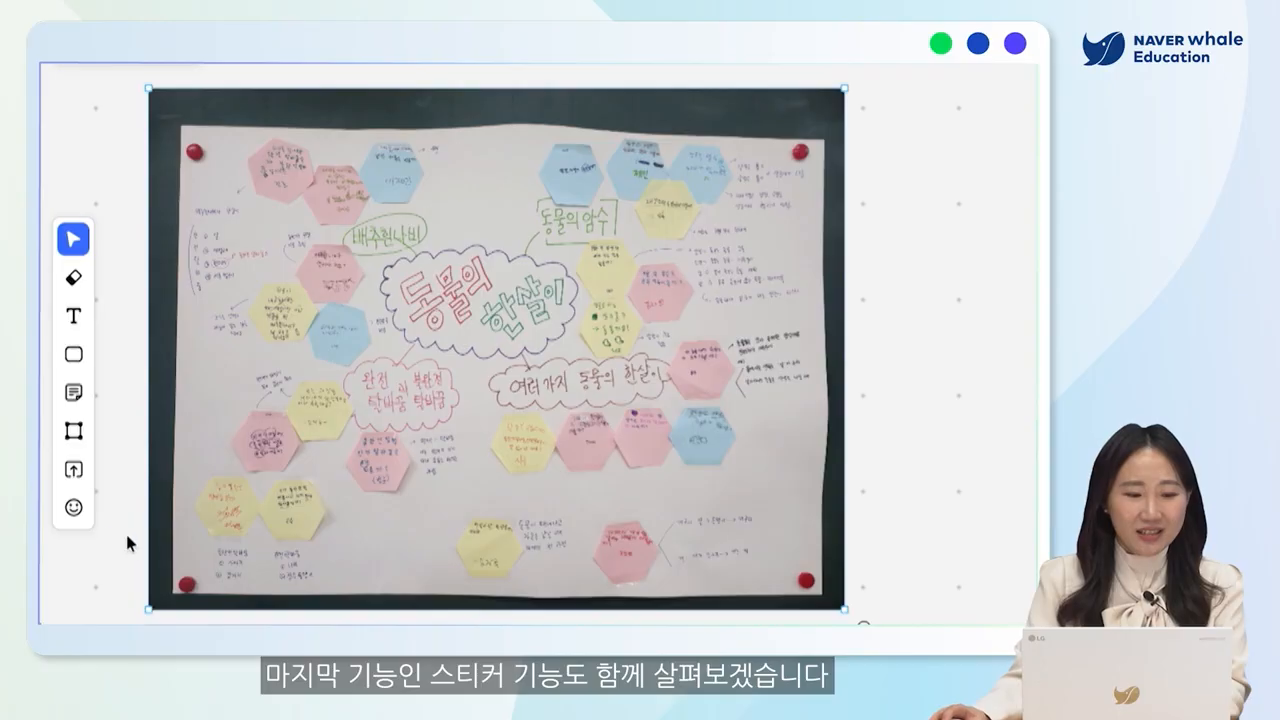
Step: Place an eyes sticker just outside the photo's upper-right corner and enlarge it with a slight clockwise tilt
left_click(75, 510)
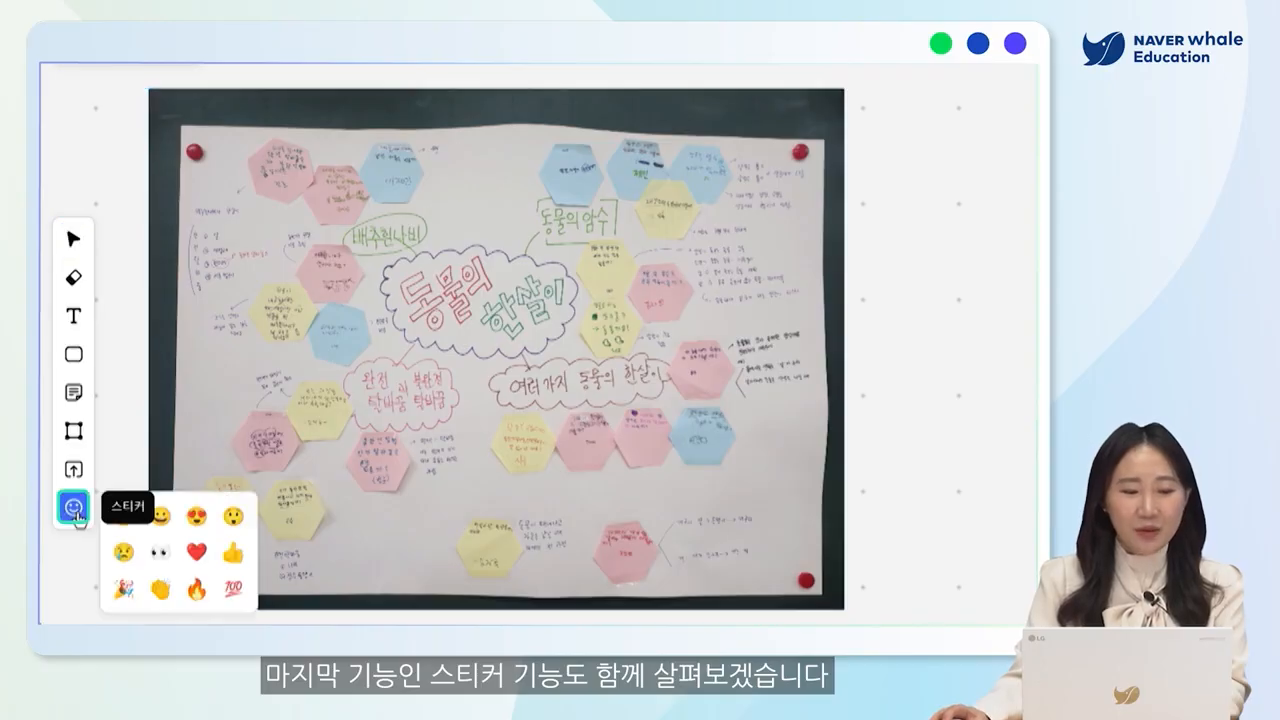
left_click(162, 552)
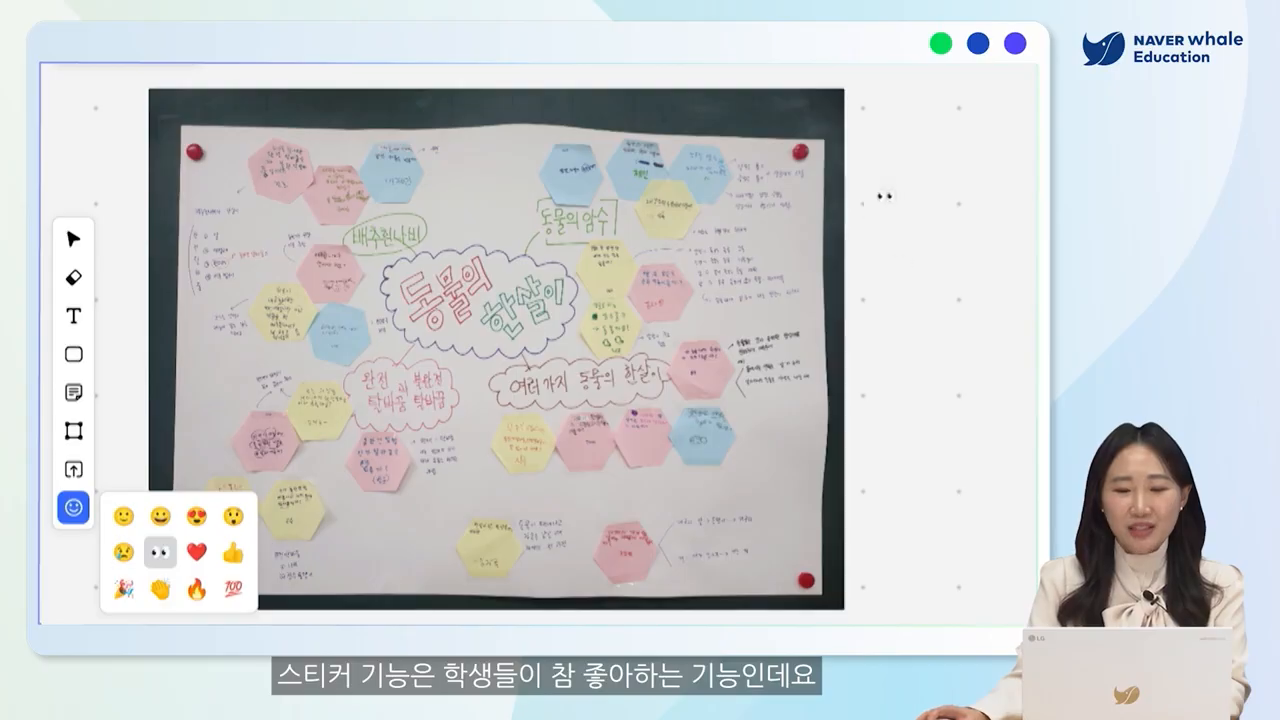
left_click(875, 176)
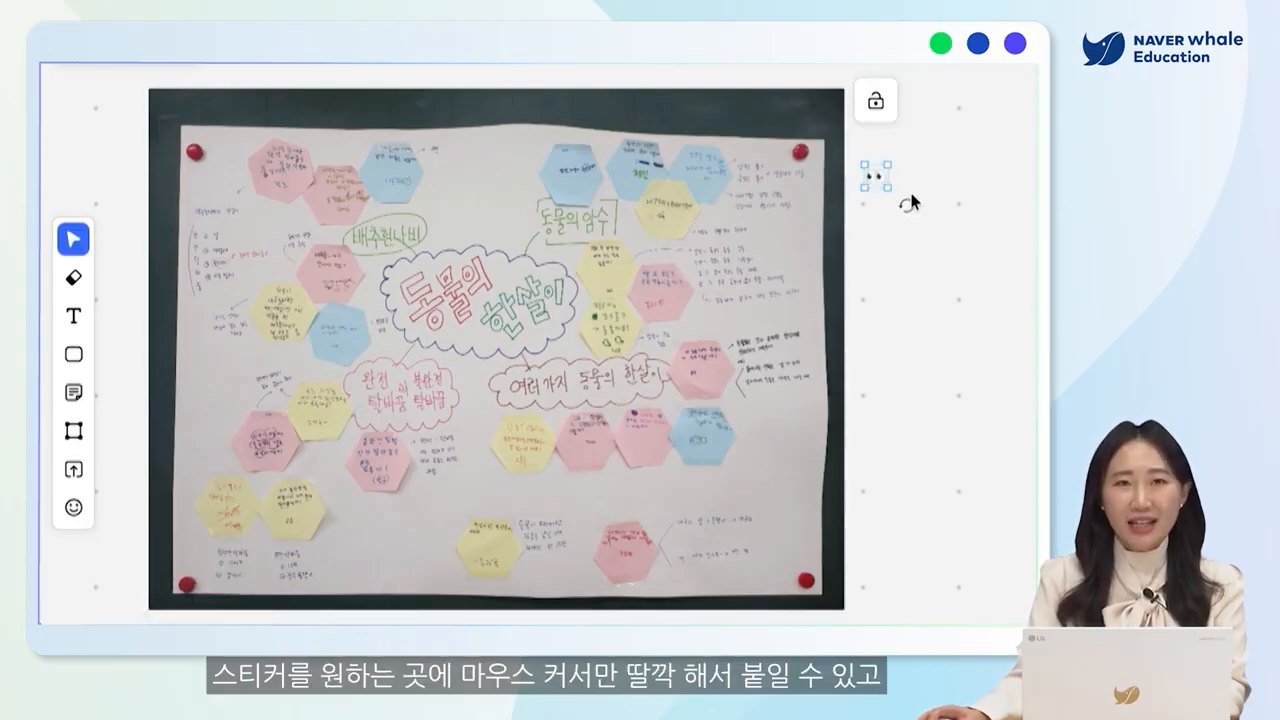
left_click_drag(888, 188, 952, 256)
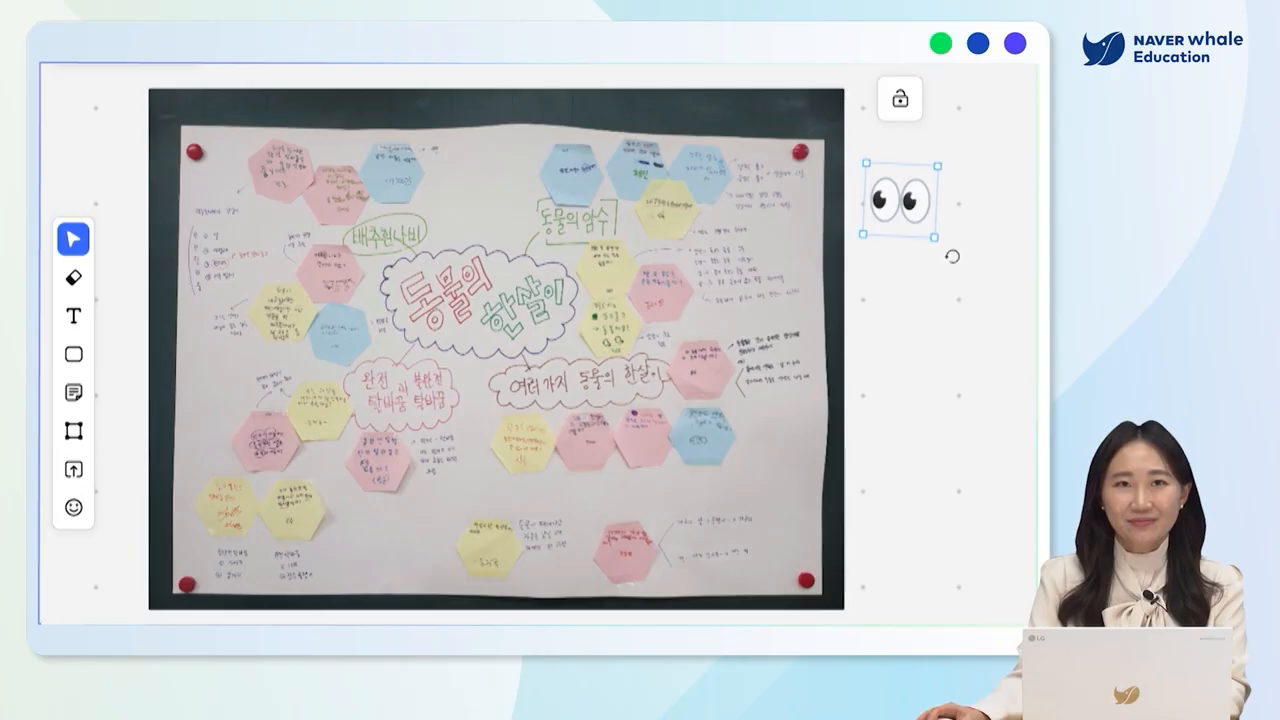